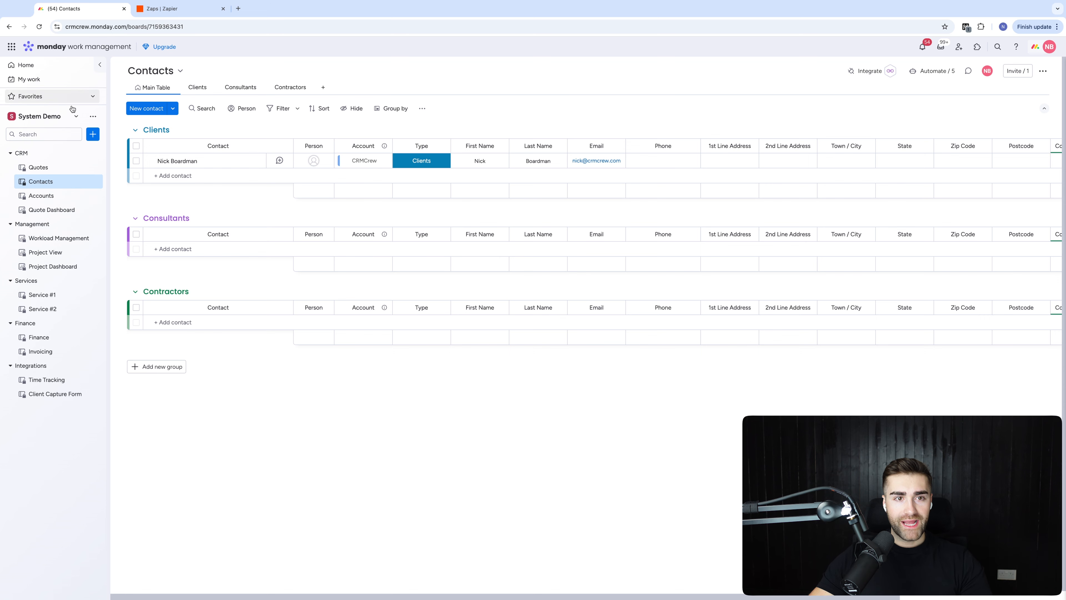
- Create a private board named Transactions whose items are called Transactions
click(93, 134)
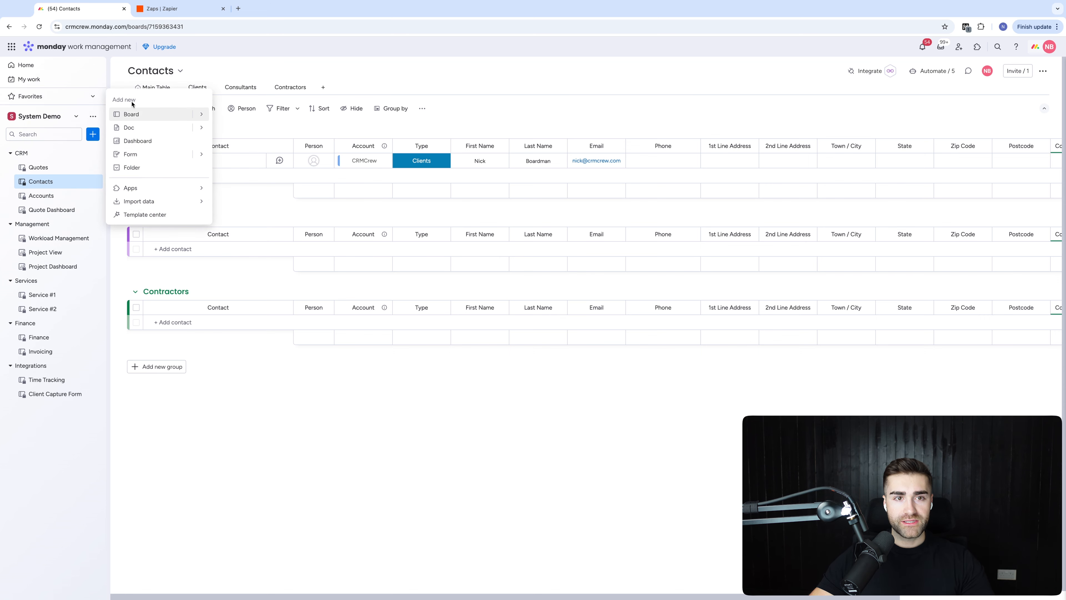
click(131, 114)
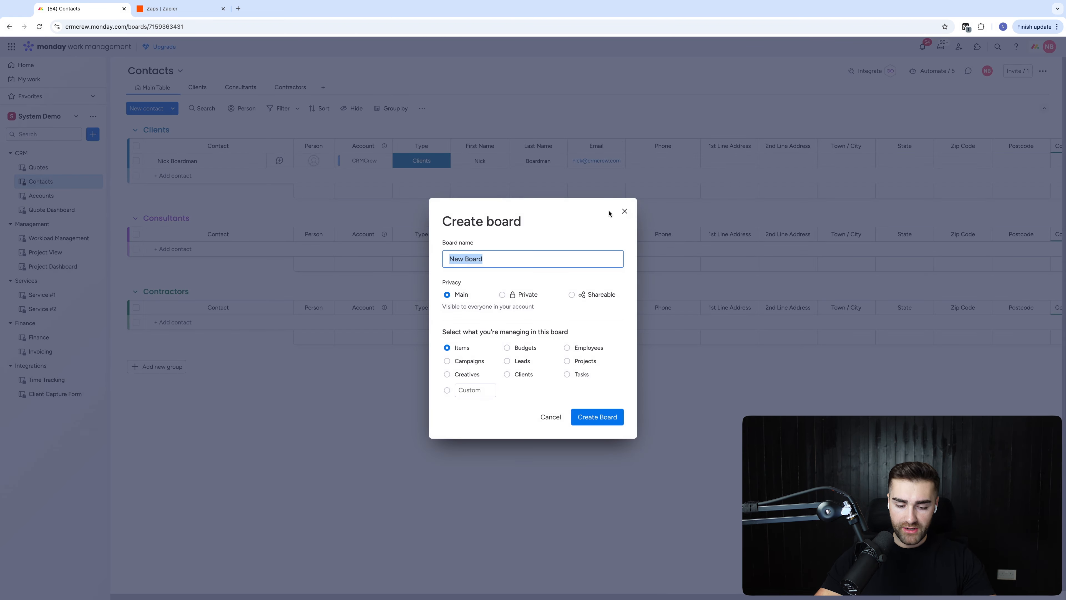
text(Transactions)
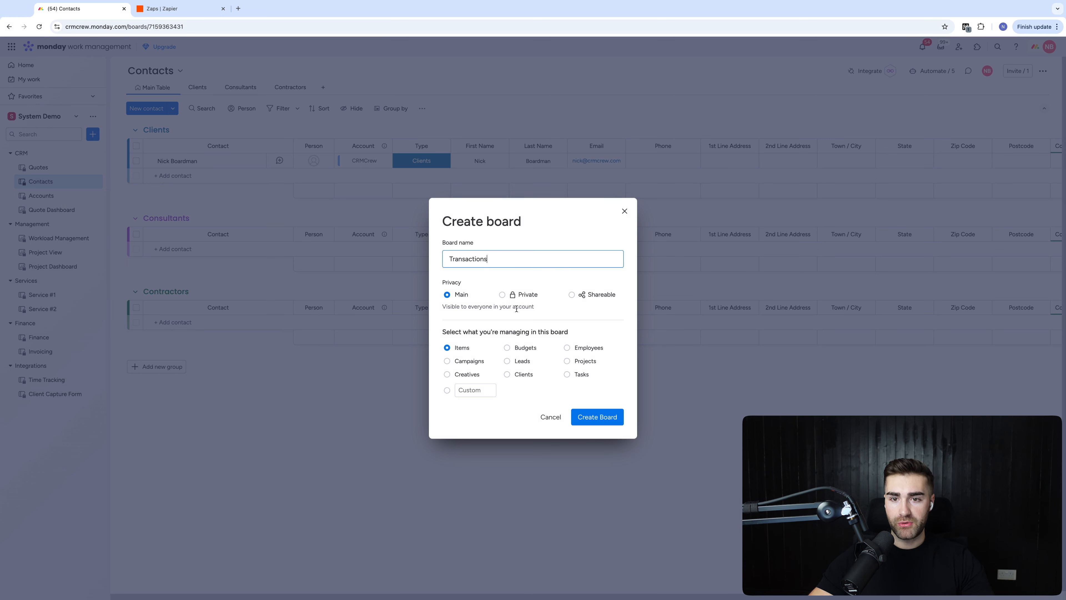
click(513, 294)
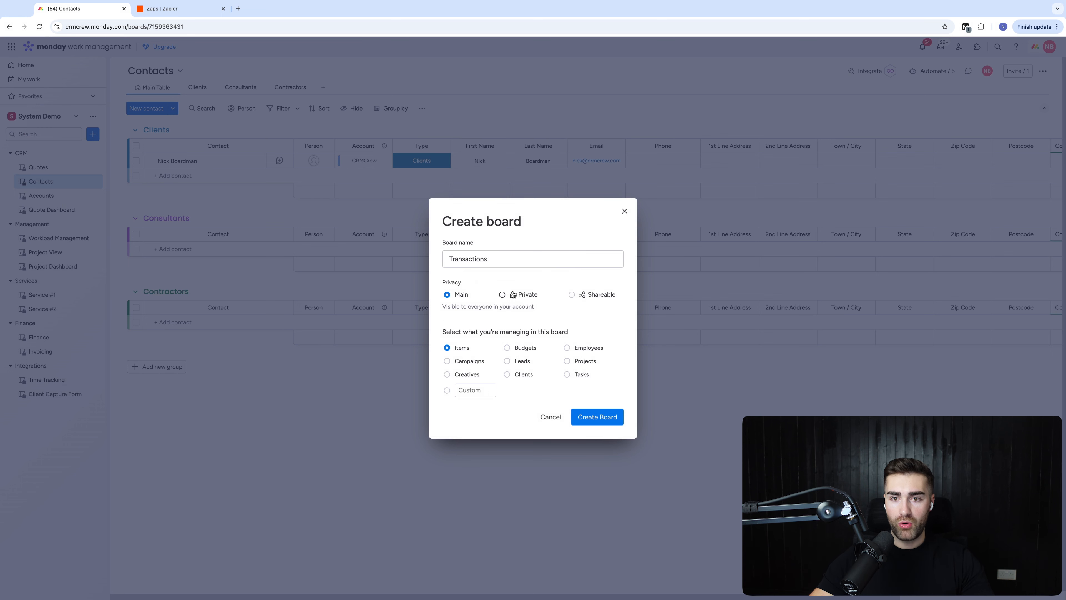
click(473, 392)
text(Transactions)
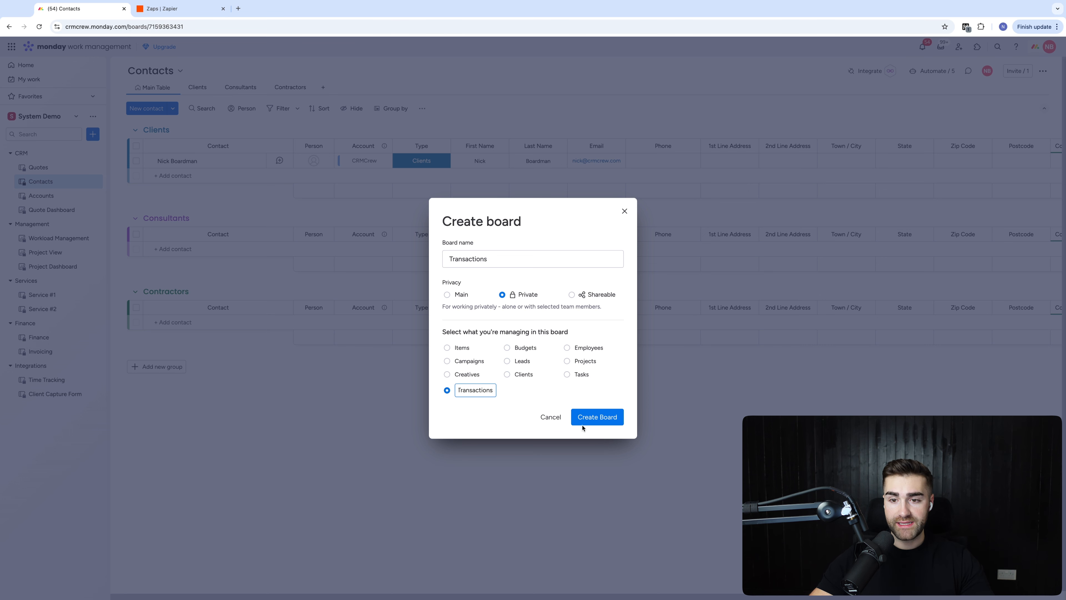
click(583, 423)
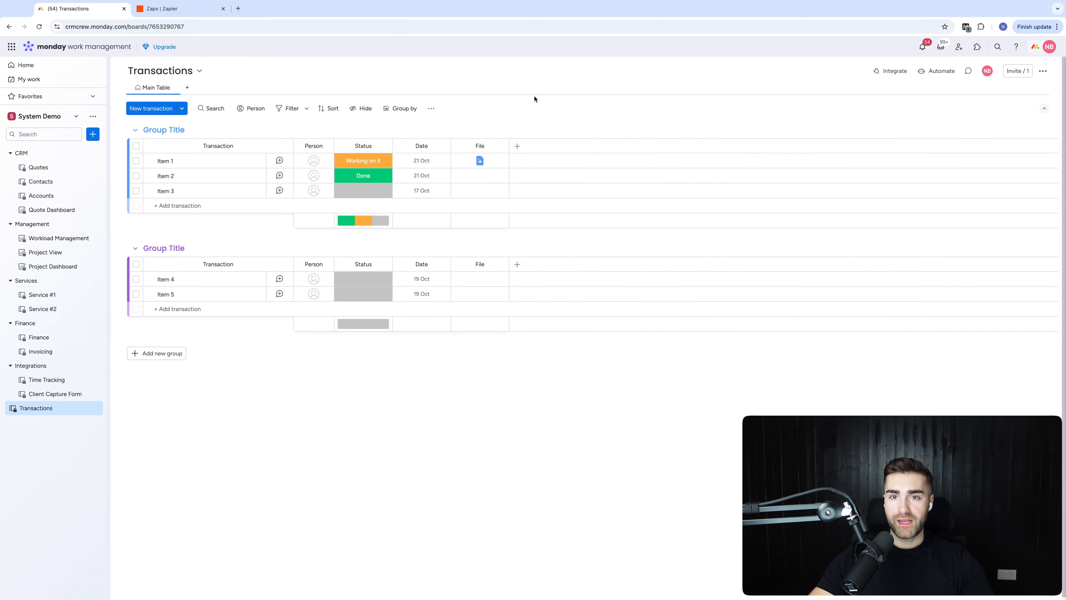
- Rename the Date column to Transaction Date and delete the File column
click(422, 145)
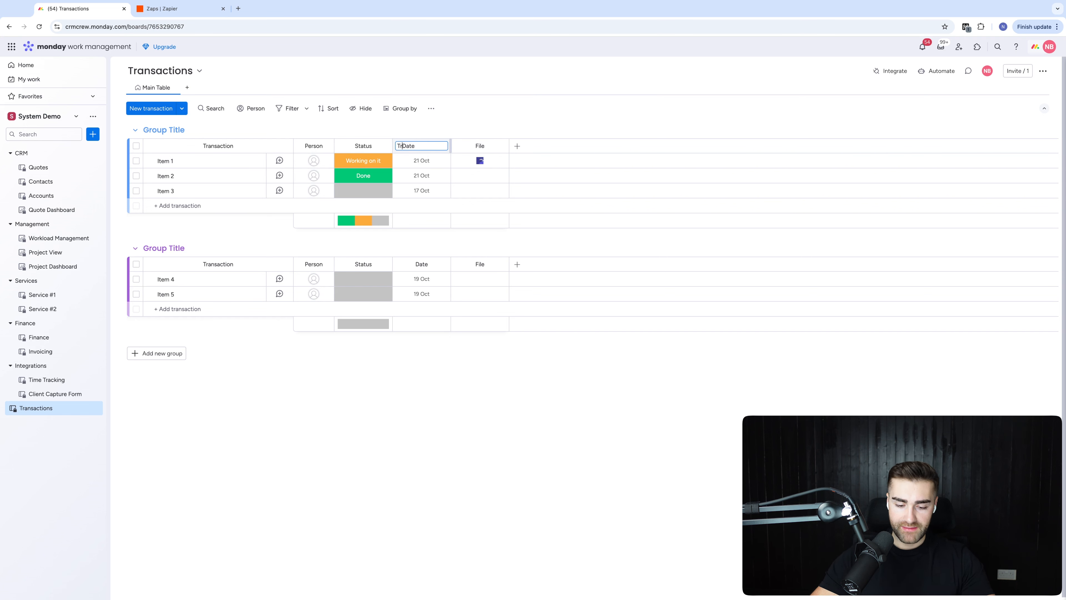
key(Return)
click(441, 146)
click(492, 121)
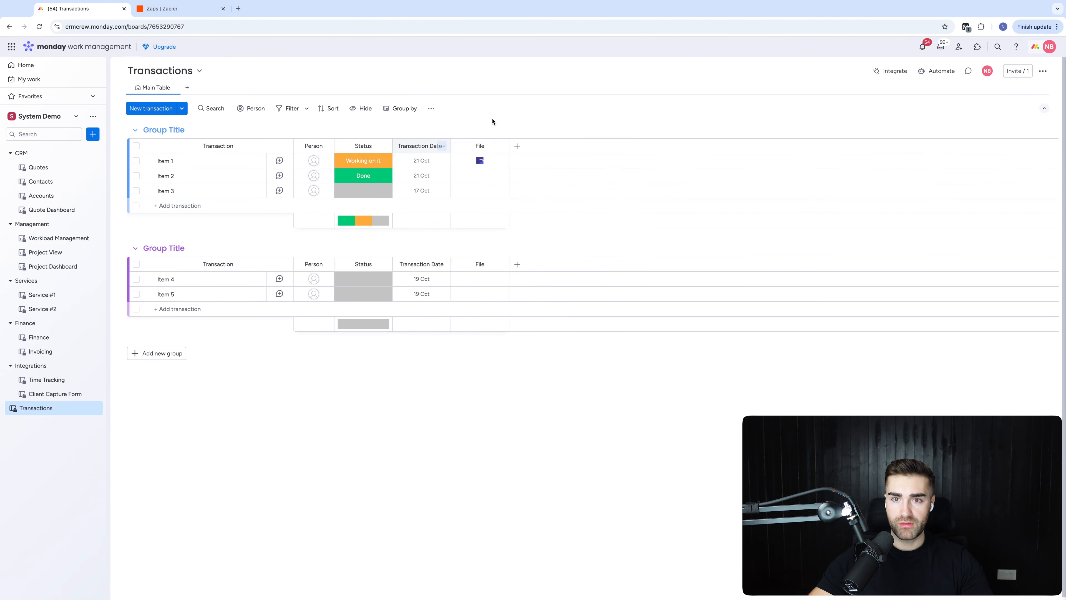
click(501, 146)
click(521, 299)
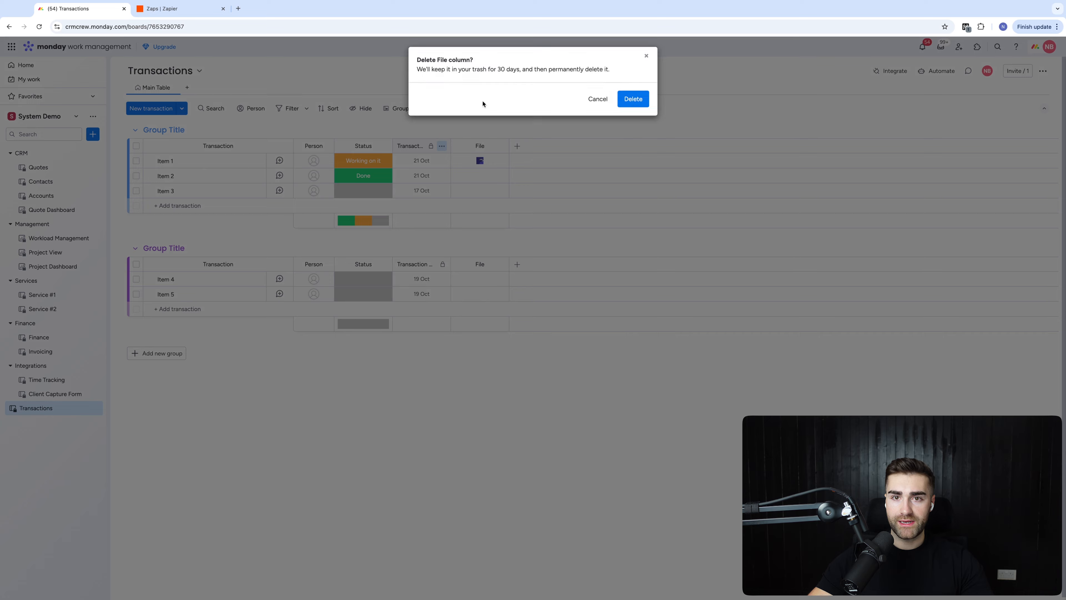
click(630, 99)
- Add a Connect boards column to the board
click(458, 146)
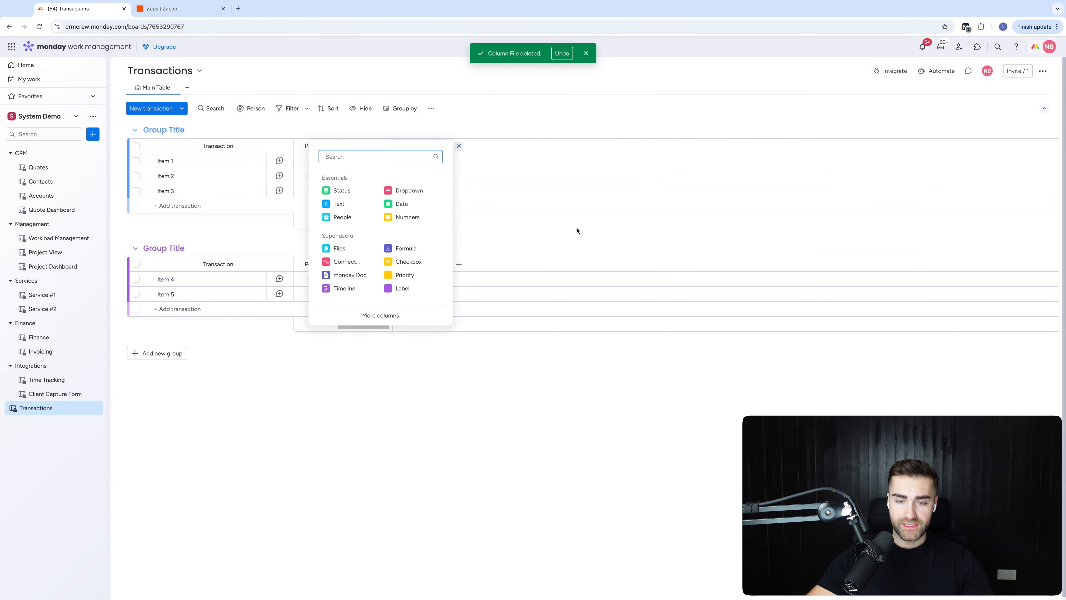
text(connect)
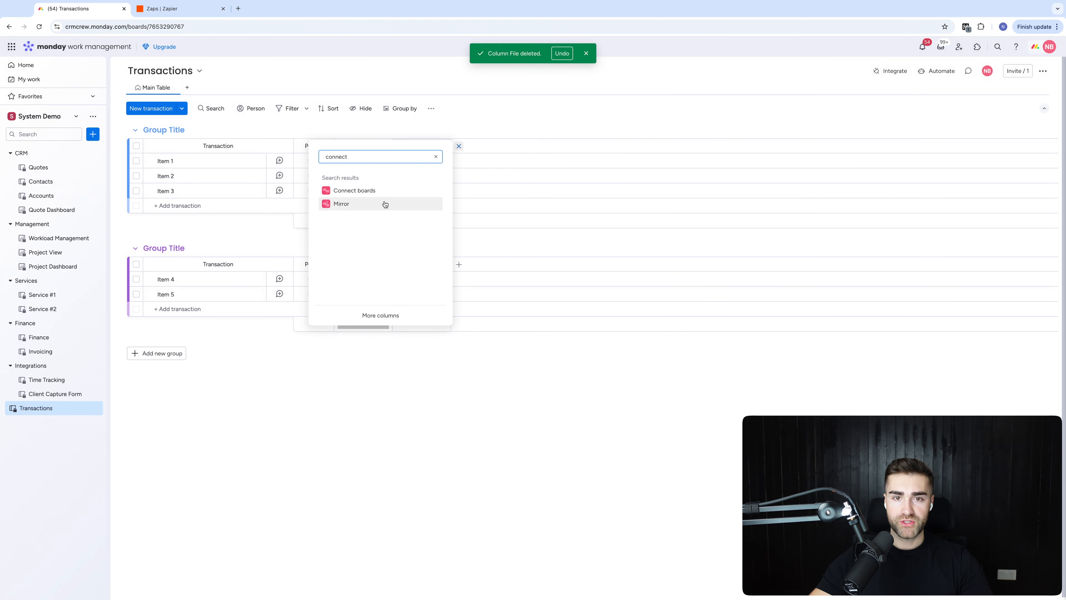
click(369, 190)
- Link the new column to the Contacts board, skip the mirror suggestion, and title it Contact
click(607, 252)
click(583, 203)
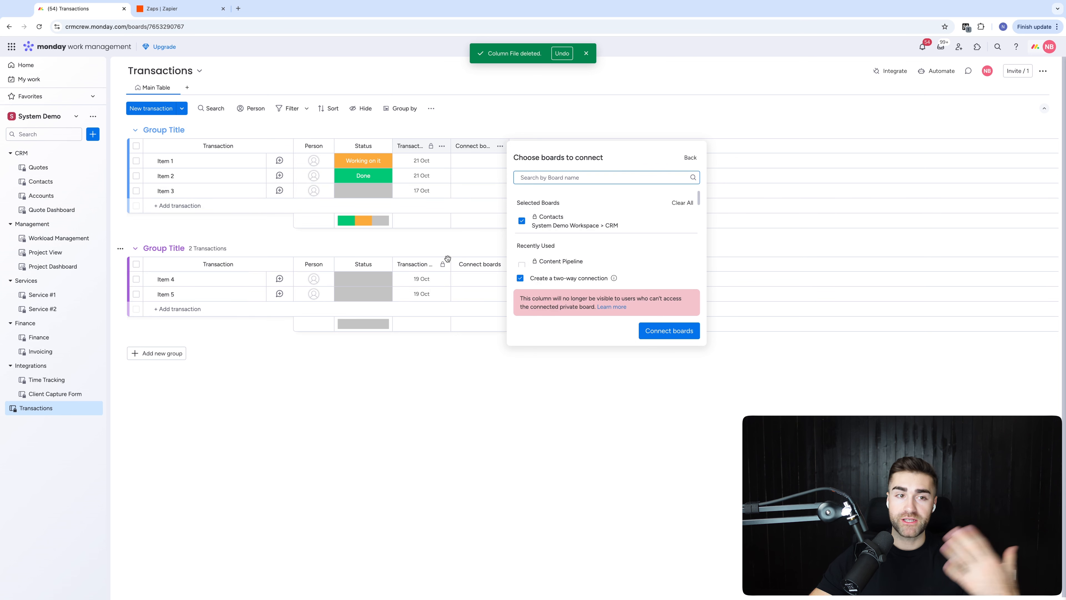
click(669, 331)
click(582, 136)
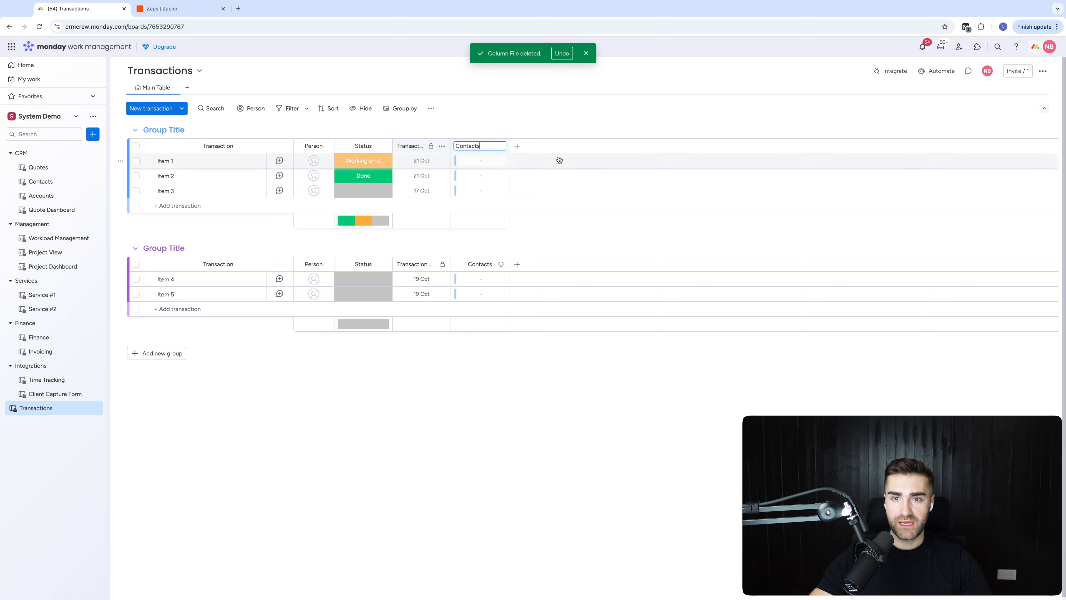
click(470, 145)
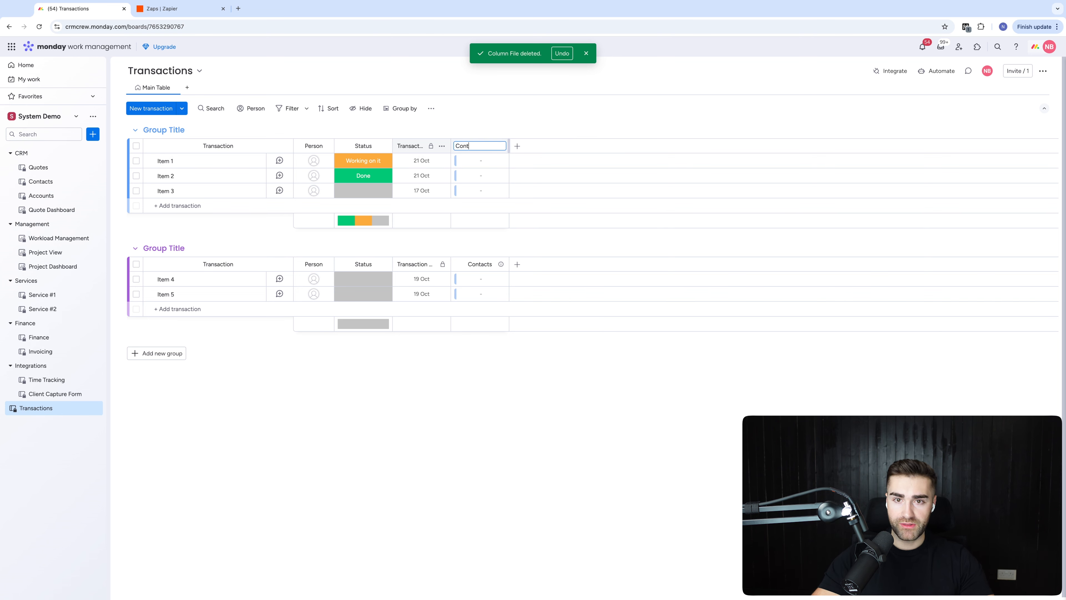
key(Return)
- Add a Numbers column named Value and move Contact before Transaction Date
click(383, 146)
mouse_move(437, 258)
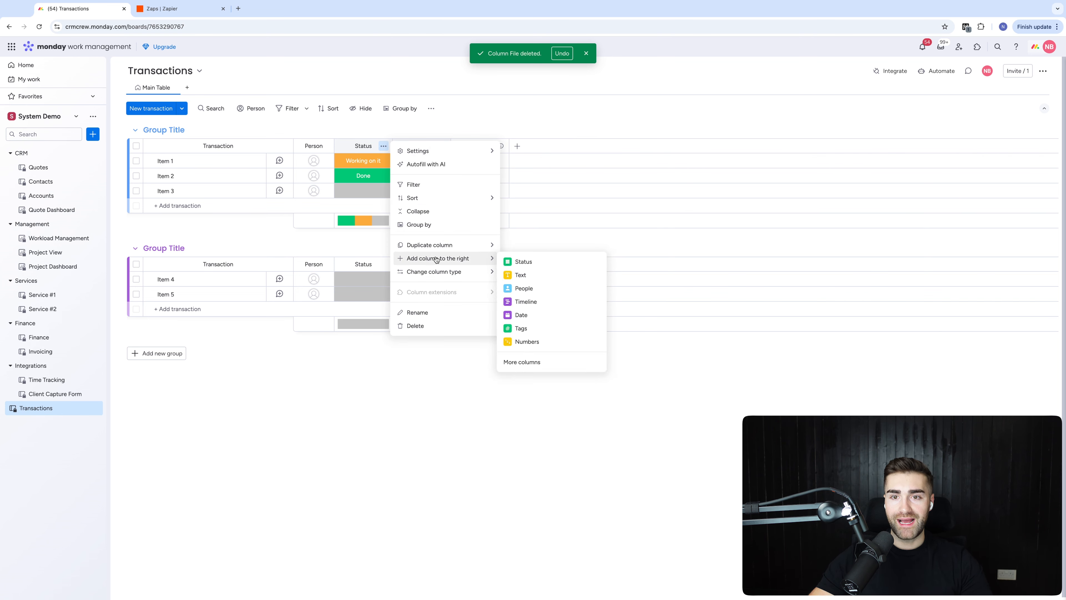
click(536, 364)
text(numbers)
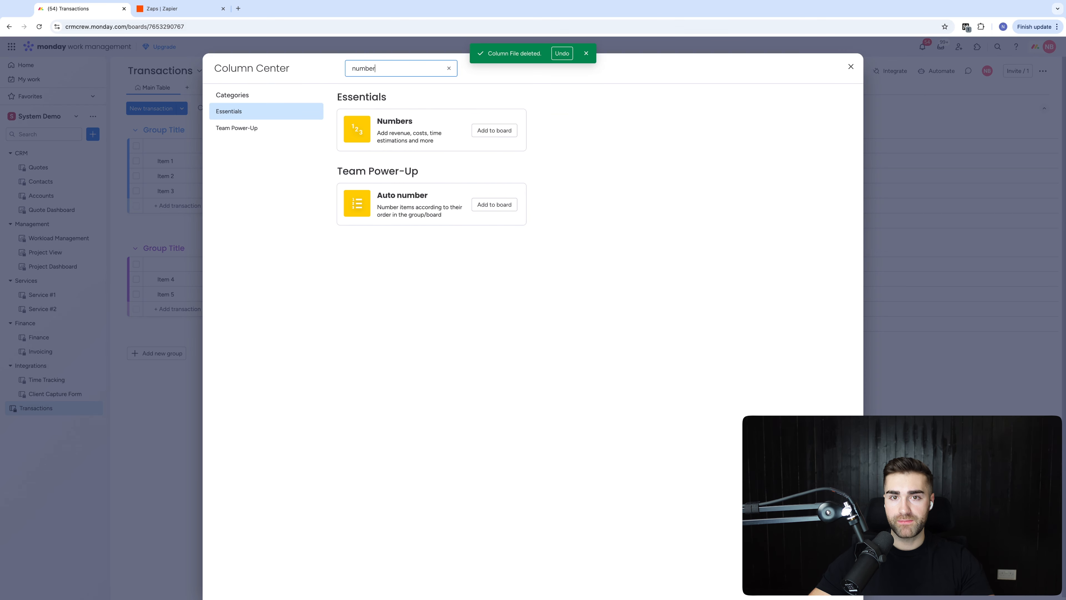
click(494, 129)
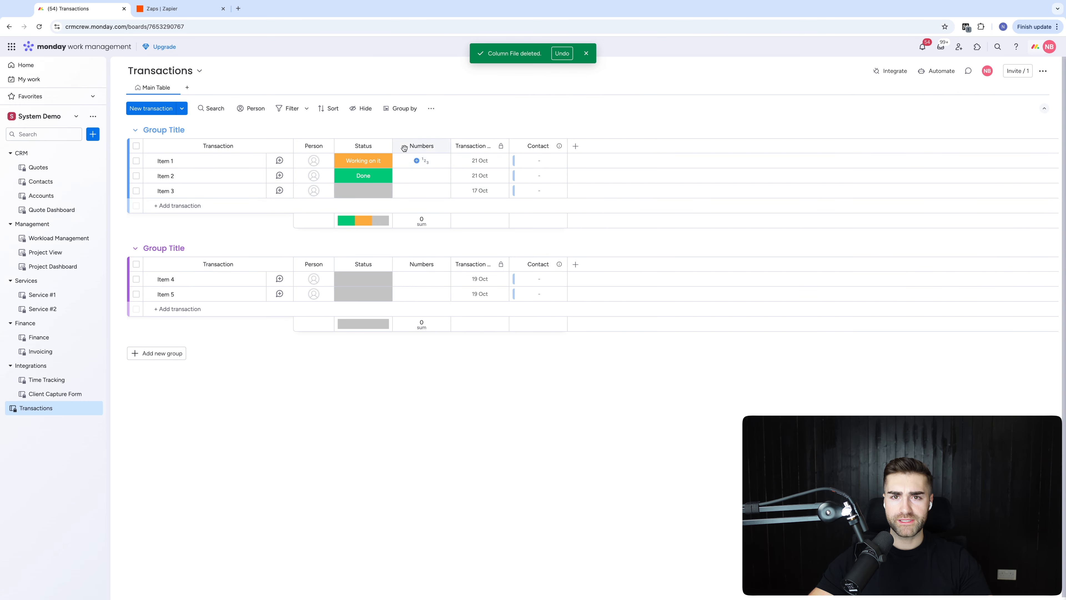
click(413, 148)
key(Return)
drag(513, 142, 479, 145)
- Delete the Status and Person columns and the second group
click(383, 146)
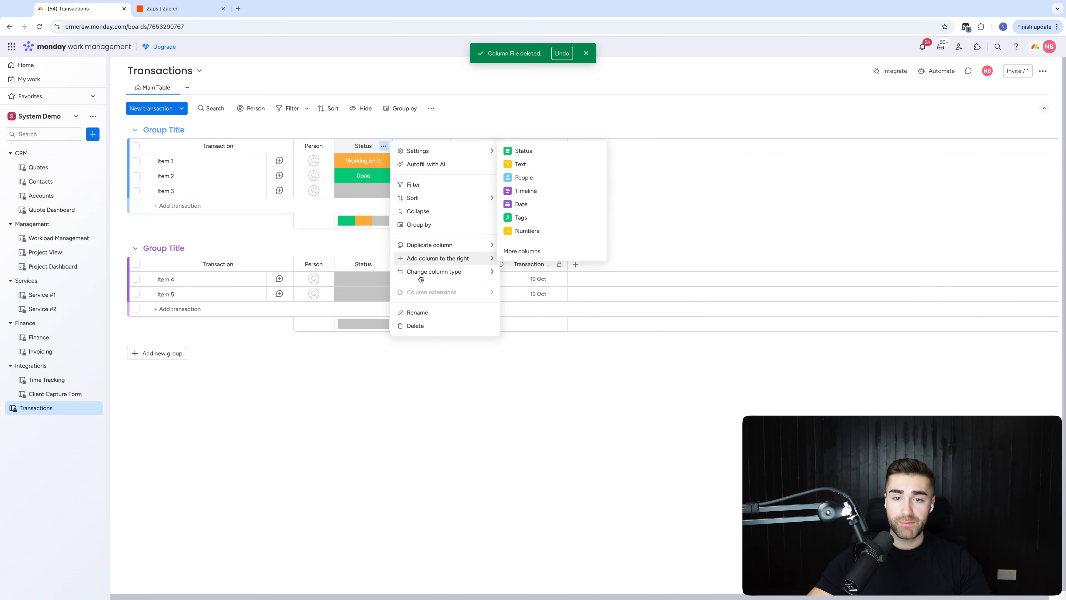
click(412, 326)
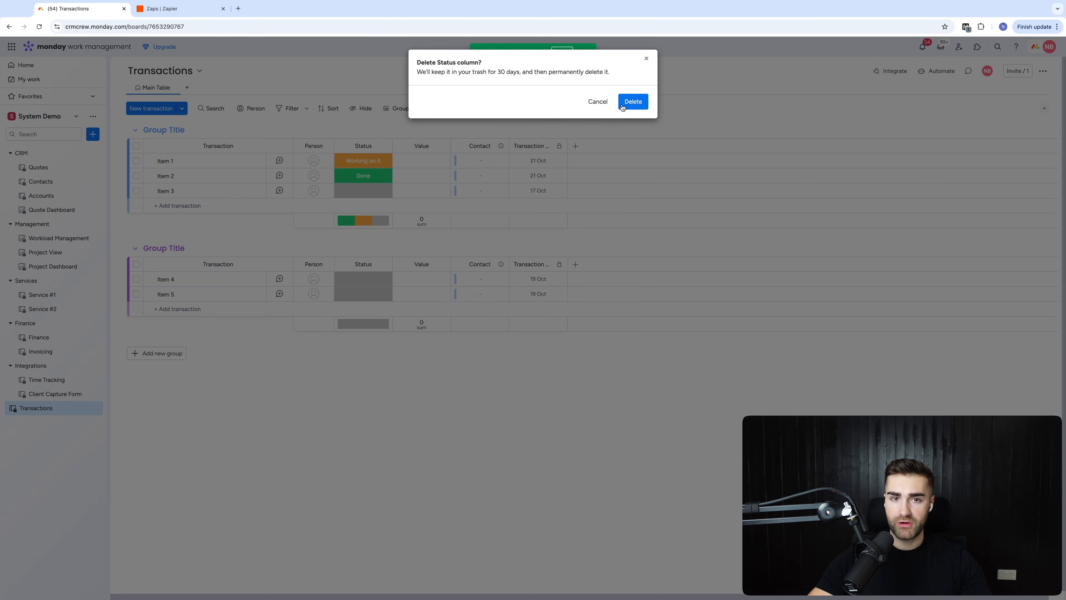
click(633, 101)
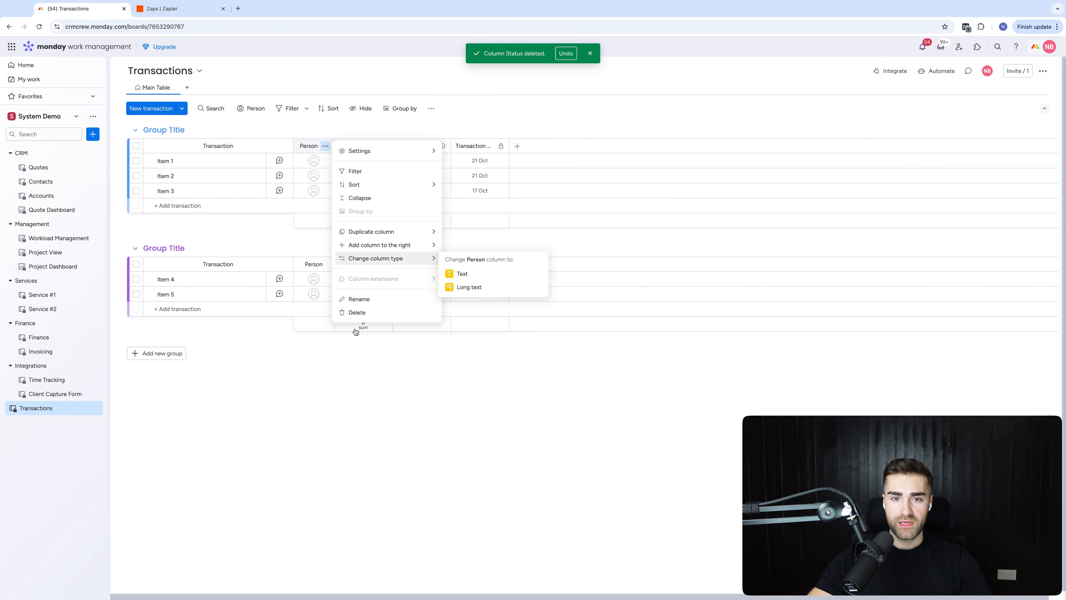
click(357, 313)
click(633, 101)
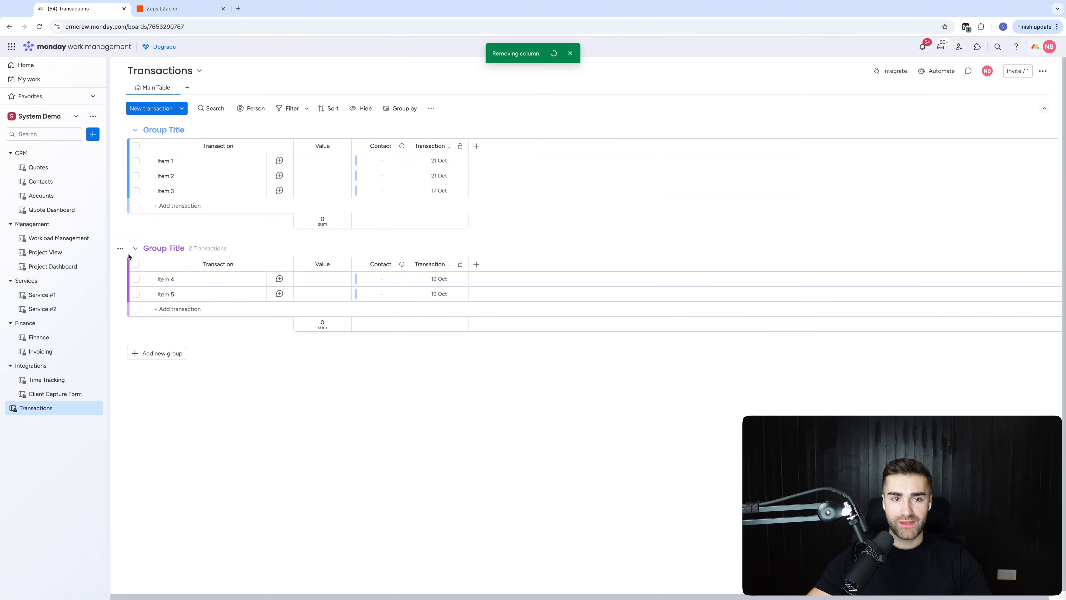
click(120, 248)
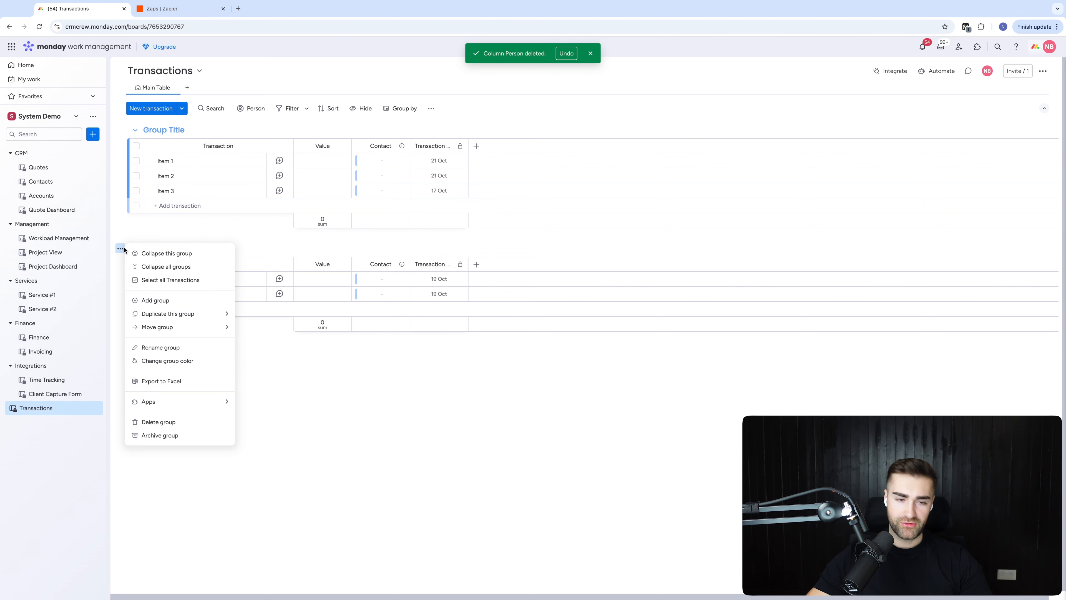
click(185, 422)
click(600, 336)
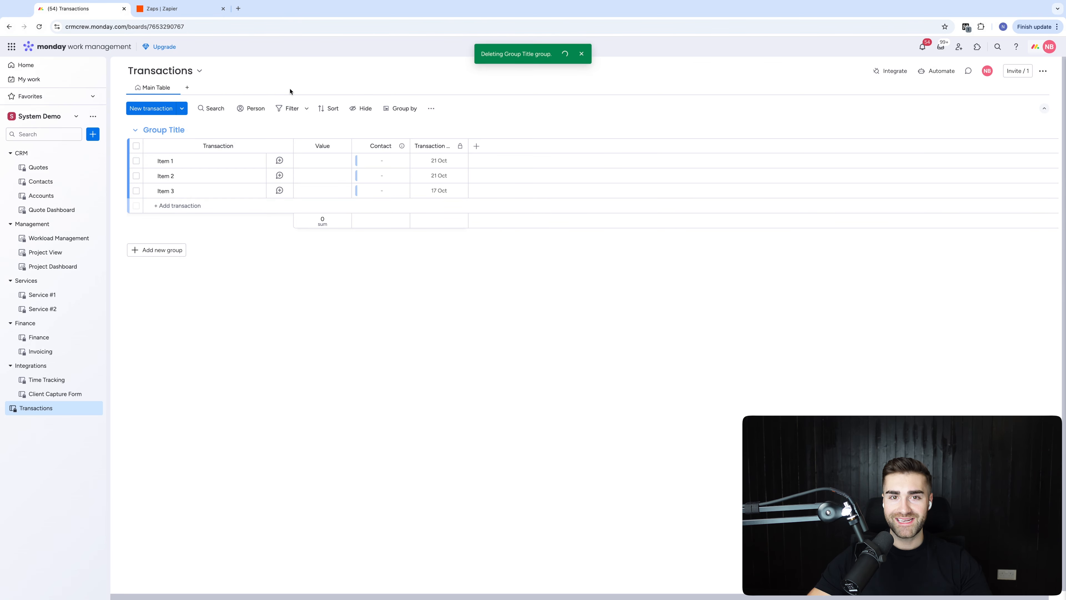
- Set the Value column's unit to pounds (£) and hide its sum summary
click(342, 145)
mouse_move(361, 152)
click(480, 153)
click(404, 180)
click(342, 146)
click(343, 146)
mouse_move(405, 150)
click(496, 227)
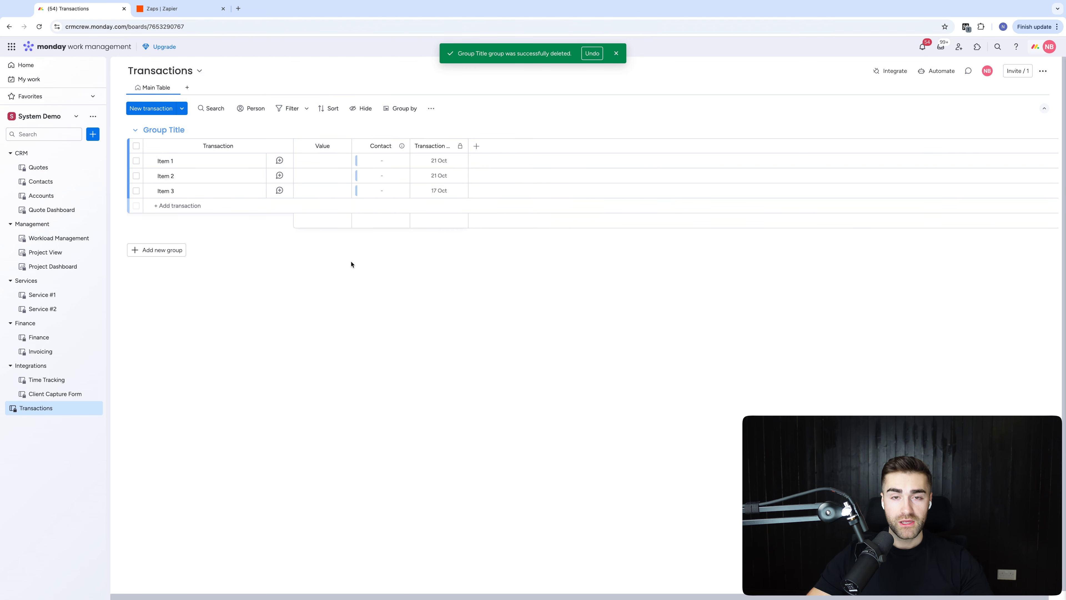
- Enter a Value of £10 for Item 1
click(616, 53)
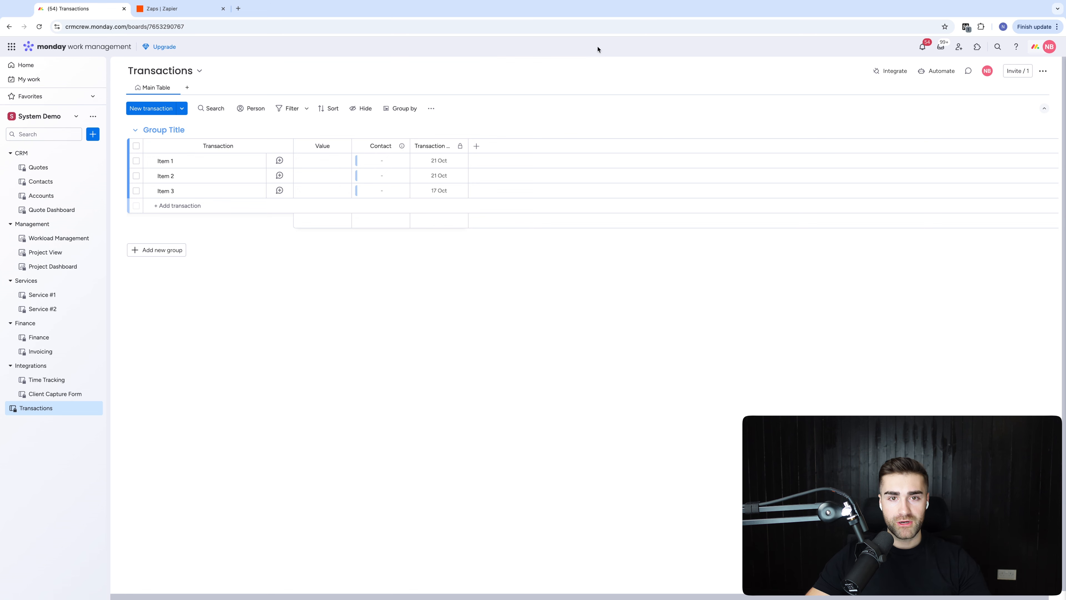
click(323, 159)
key(Return)
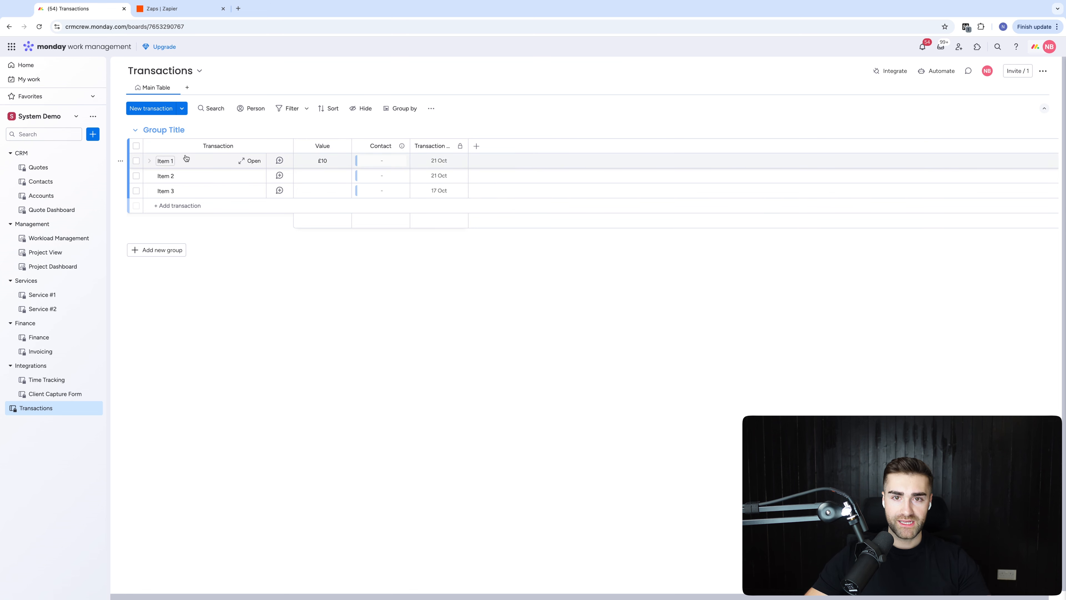
- Add a Text column, reposition it, and name it Customer ID
click(342, 145)
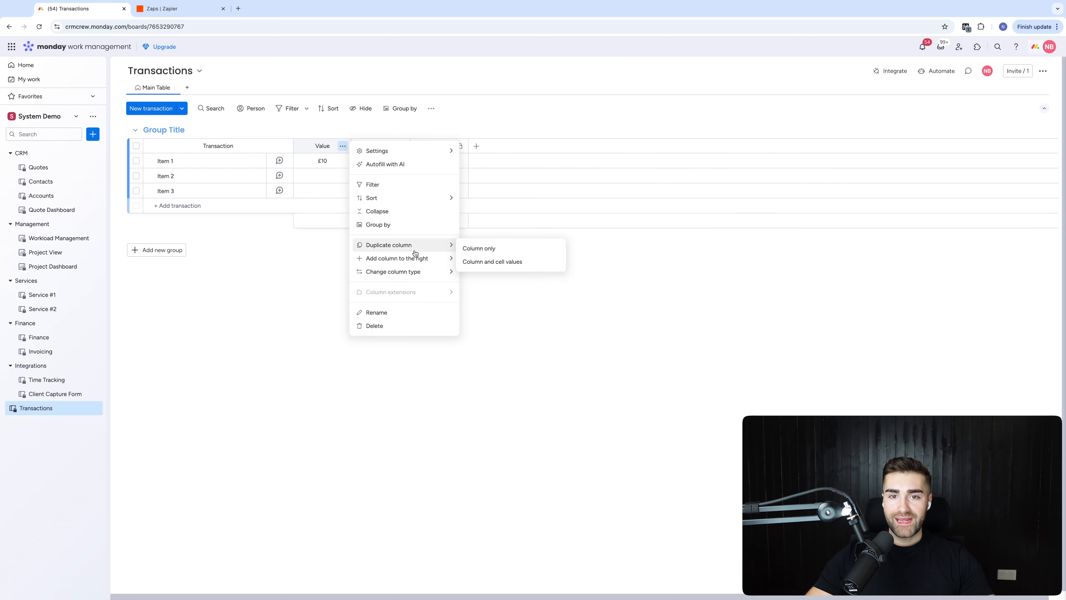
mouse_move(410, 258)
click(481, 362)
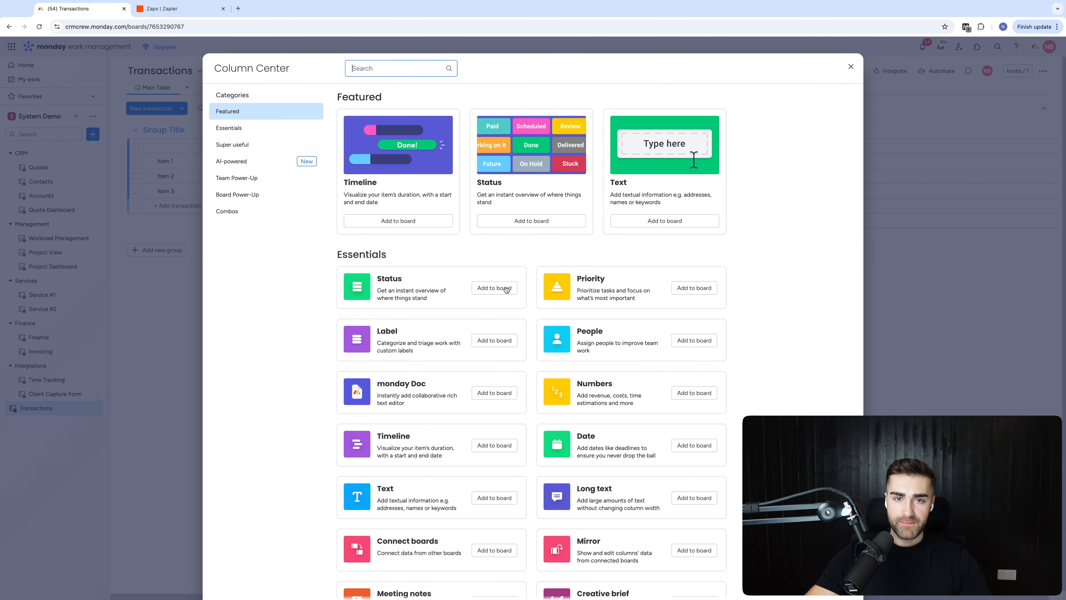
text(text)
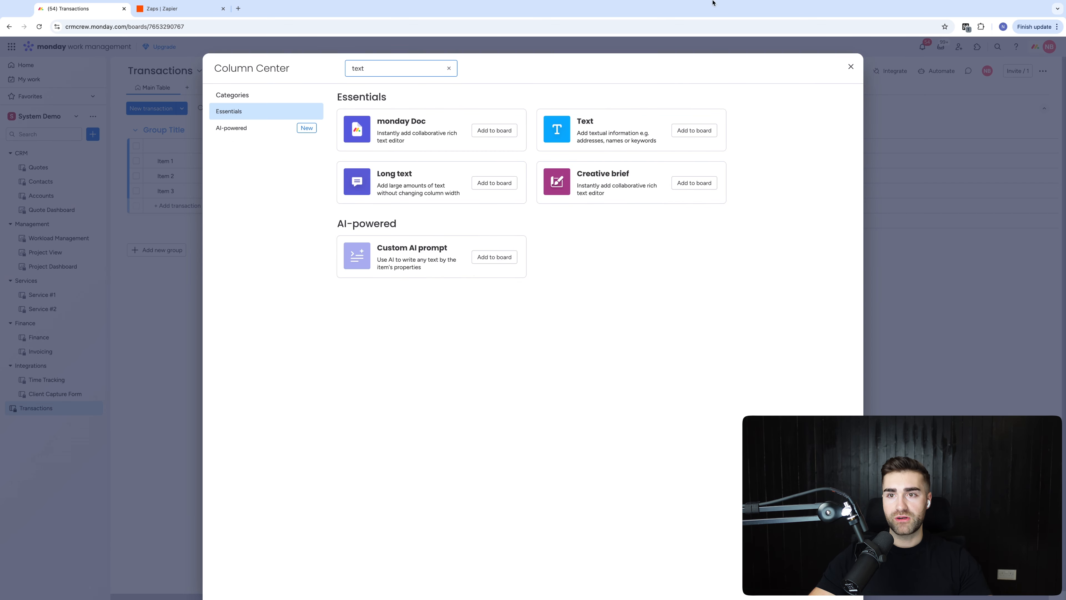
click(695, 130)
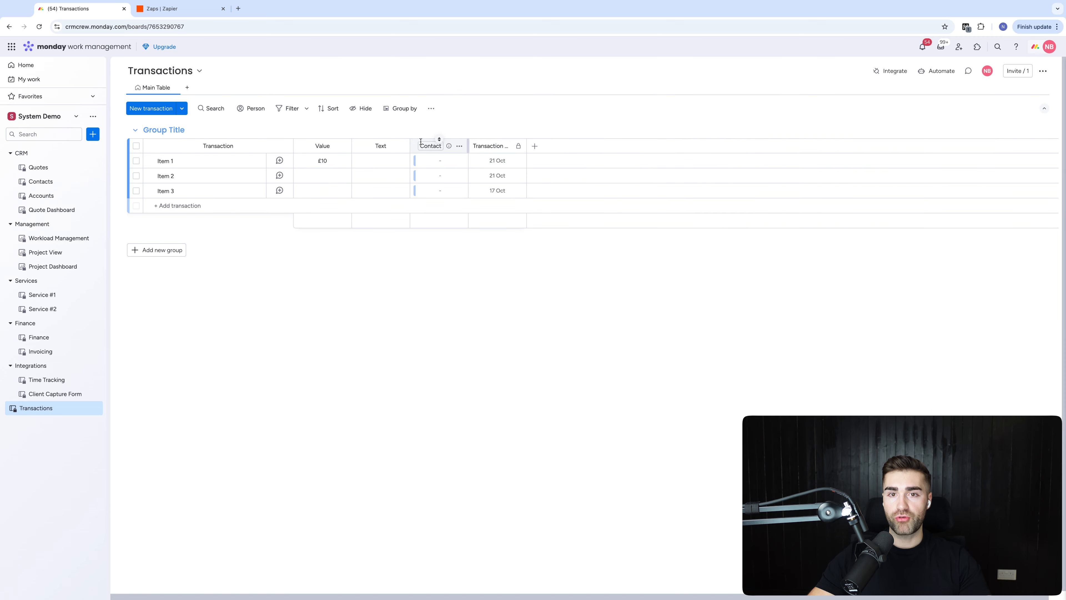
drag(414, 141, 314, 149)
click(318, 148)
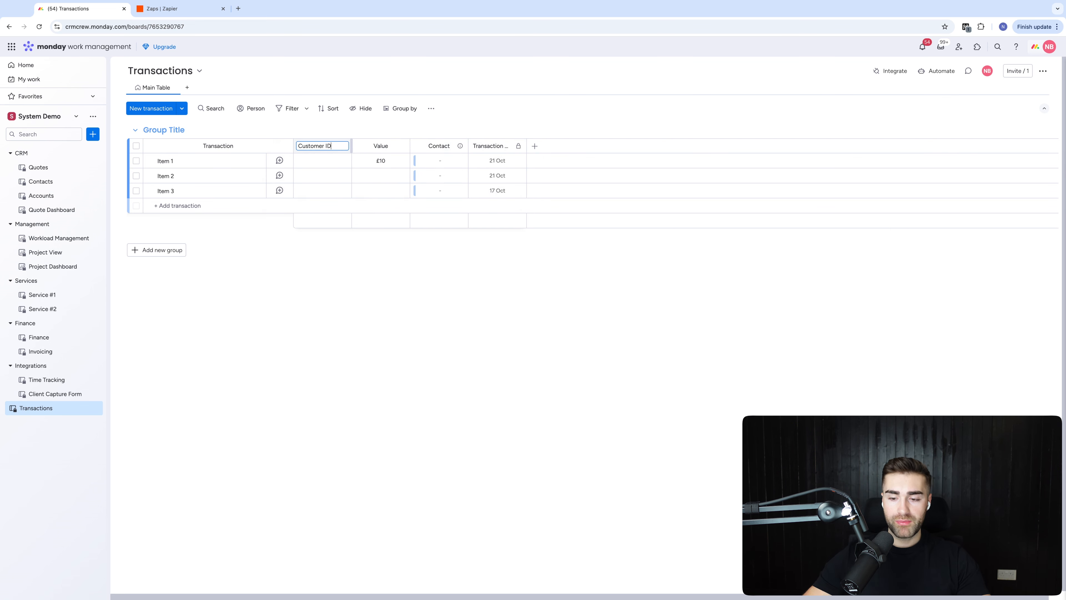
key(Return)
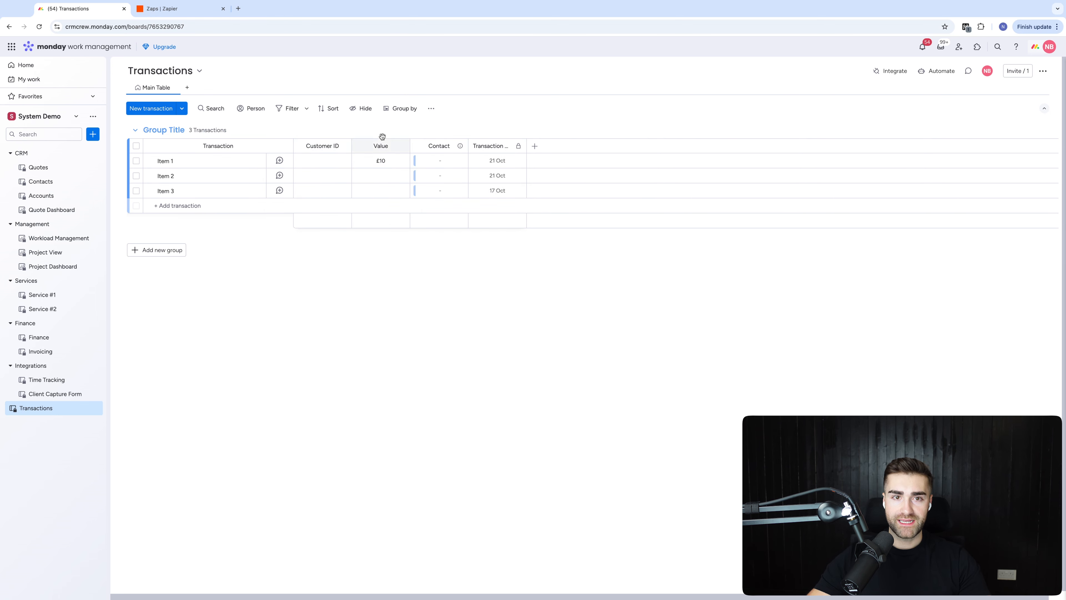
- Add a second Text column named Transaction ID
click(342, 146)
mouse_move(403, 258)
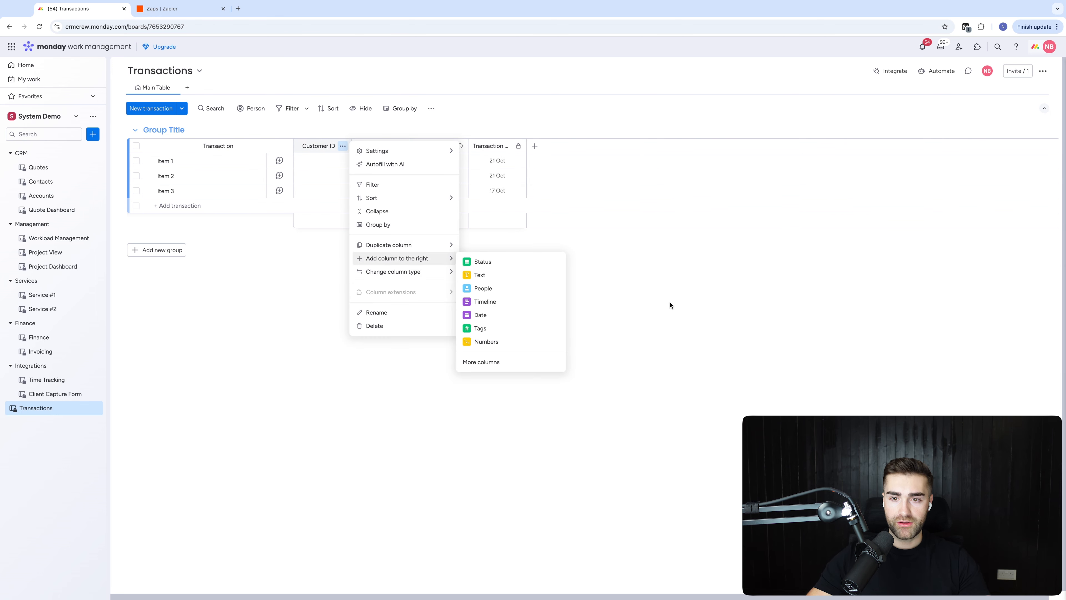
click(481, 361)
text(text)
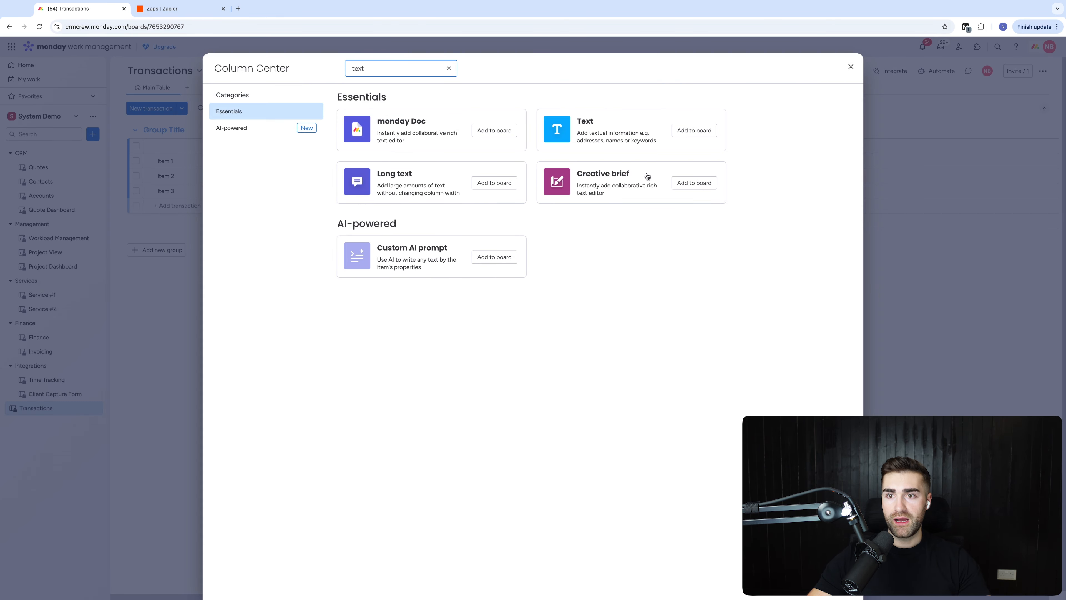
click(694, 130)
click(380, 147)
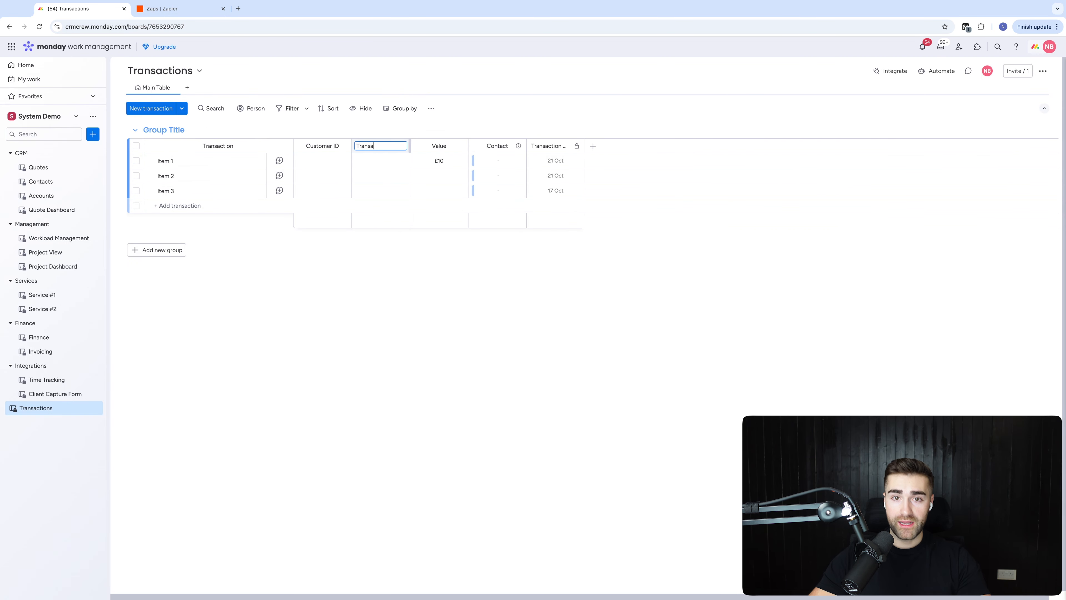
text(Transaction I)
text(D)
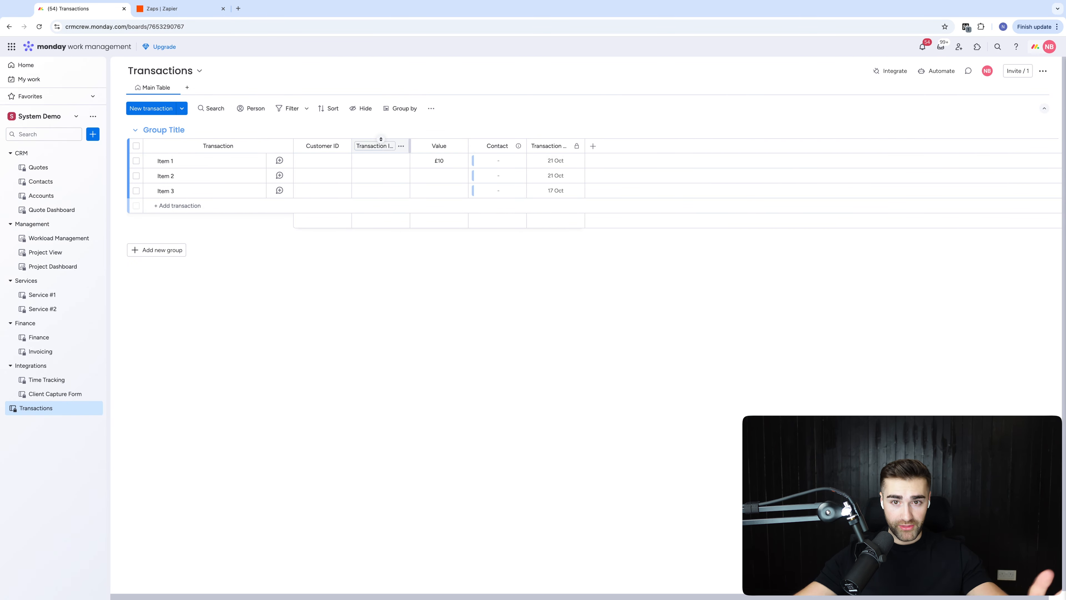
click(475, 128)
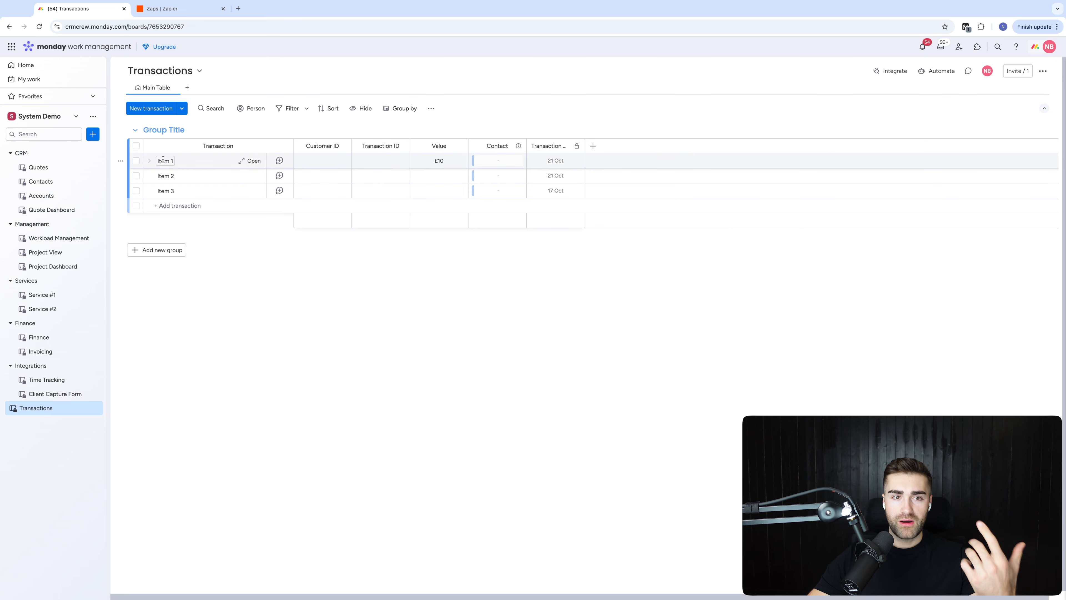
- Delete Item 2 and Item 3 from the board
click(136, 176)
click(136, 191)
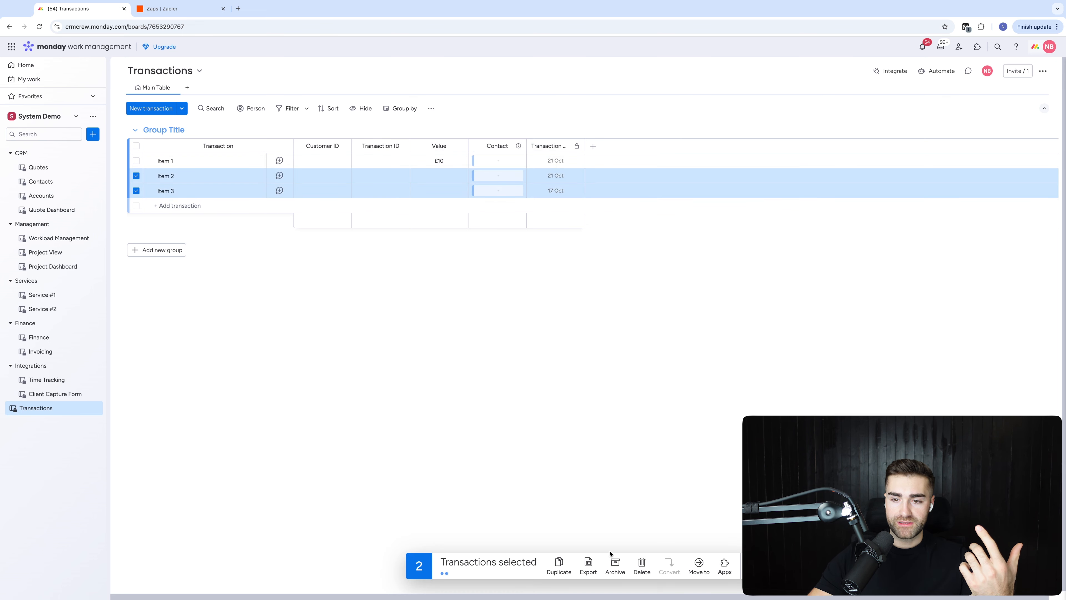
click(642, 565)
click(617, 335)
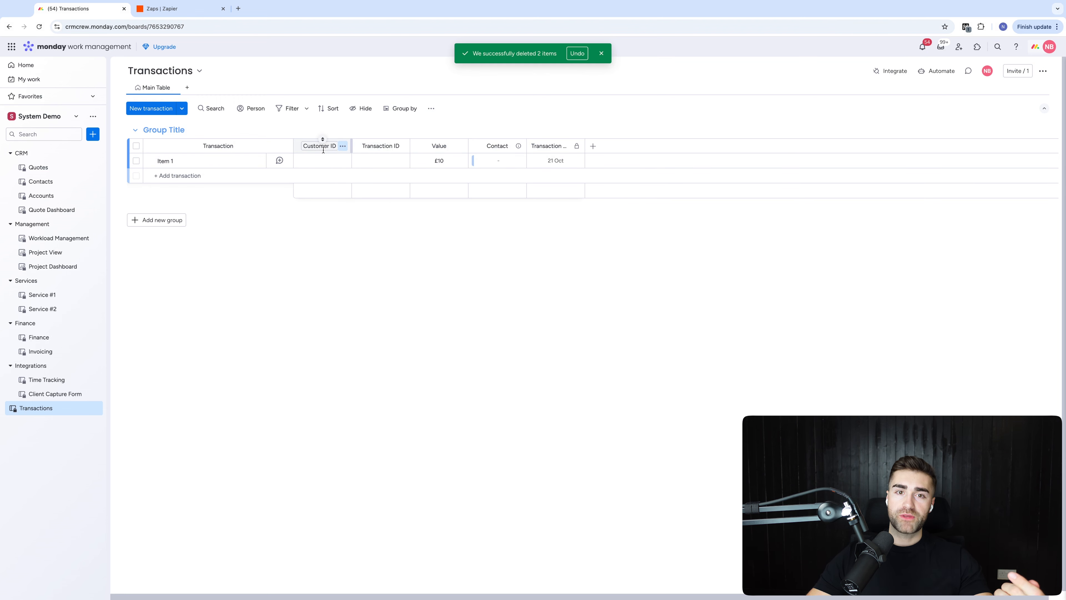
- Rename the Transaction ID column to Payment ID
double_click(372, 145)
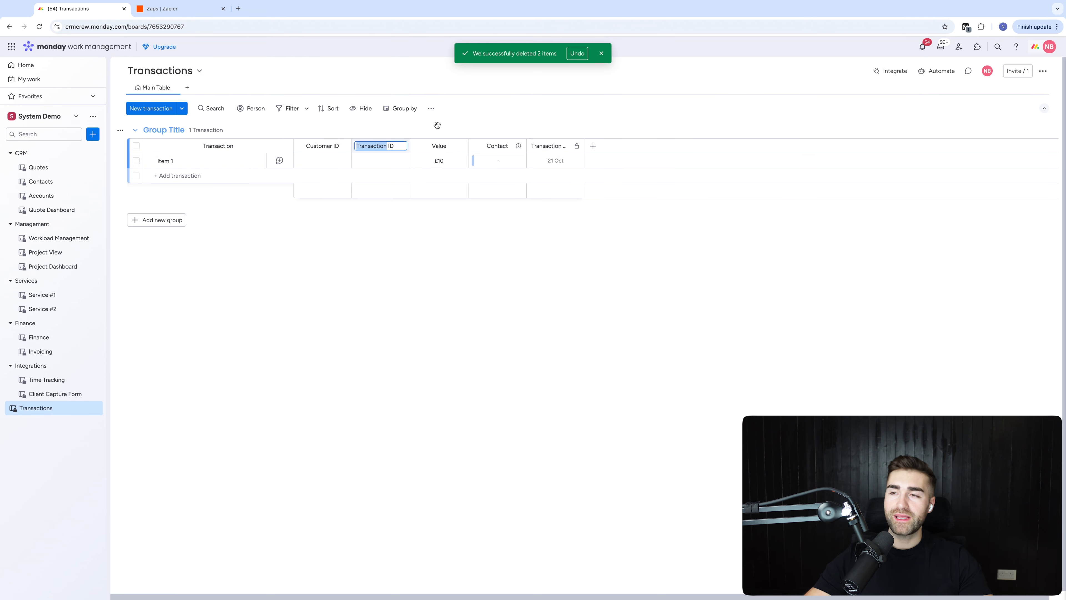
key(Right)
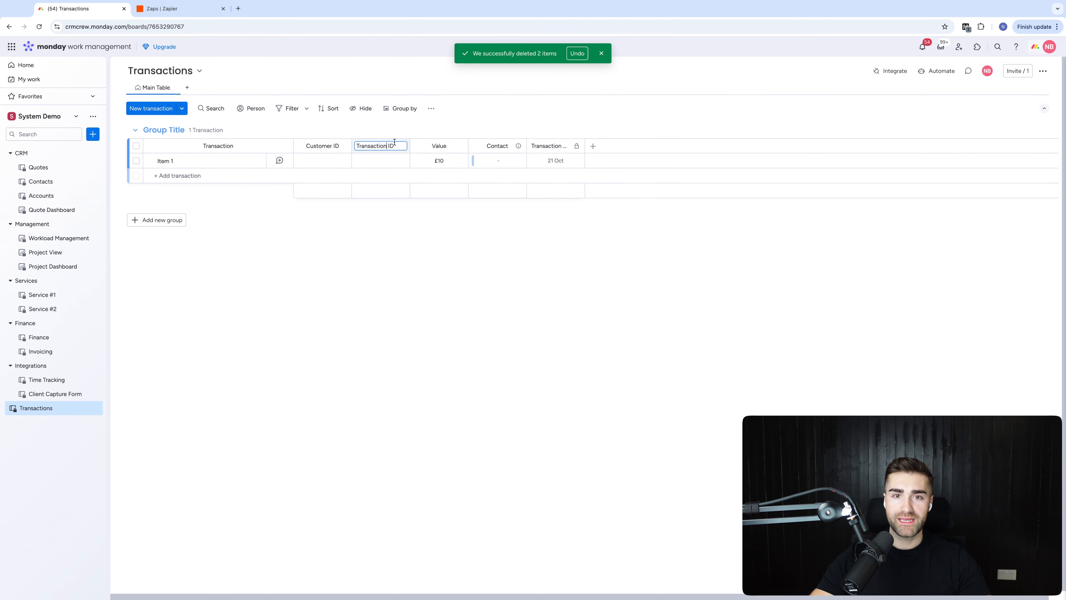
text(Payment)
key(Return)
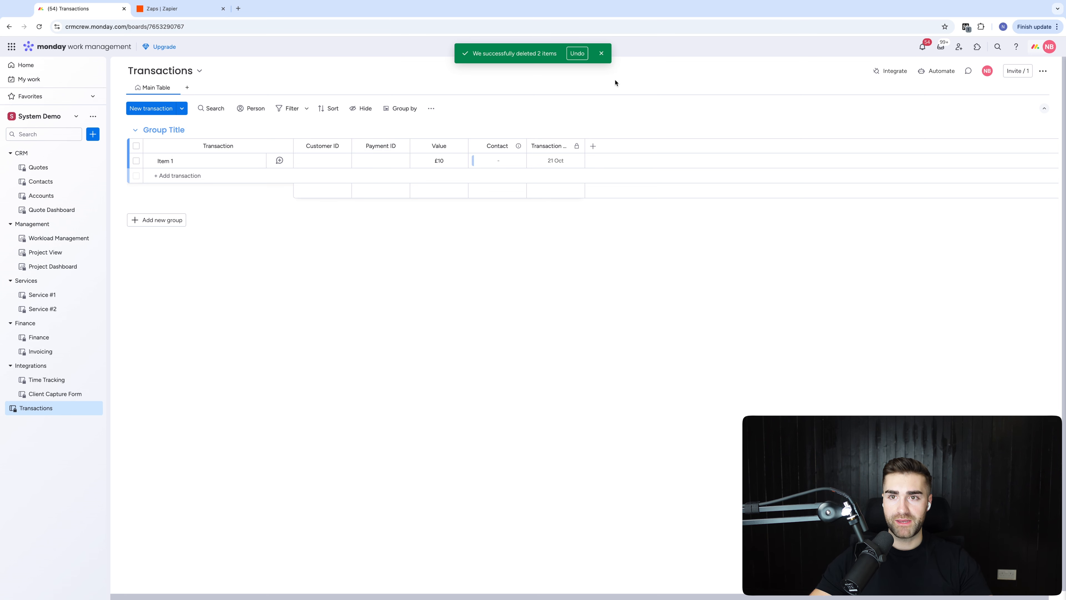
click(605, 55)
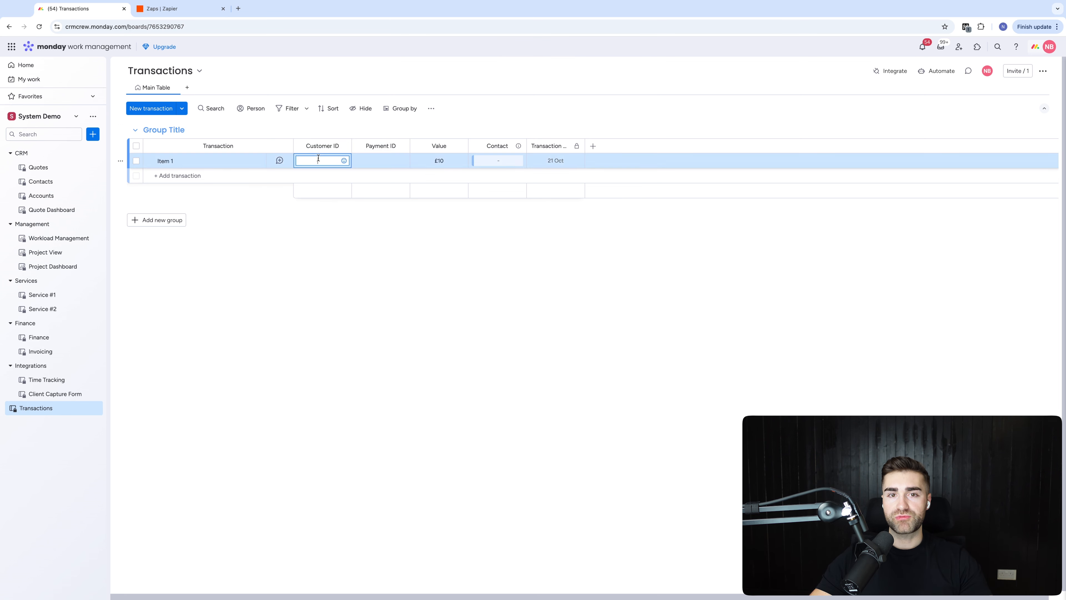
- On the Contacts board, add a Text column after Person named Customer ID
click(41, 181)
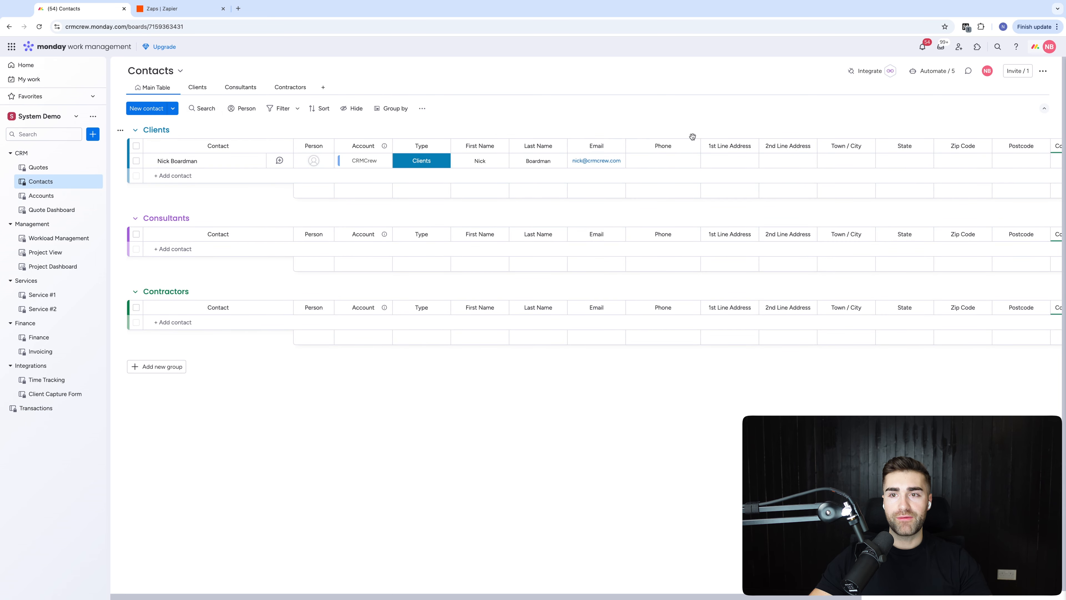
click(328, 146)
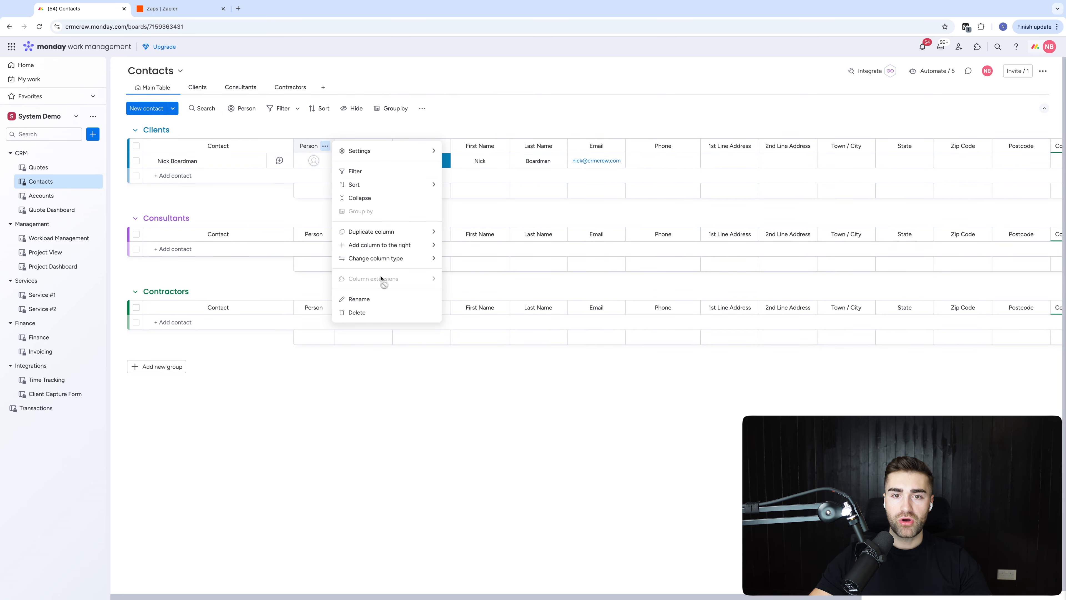
mouse_move(379, 245)
click(479, 265)
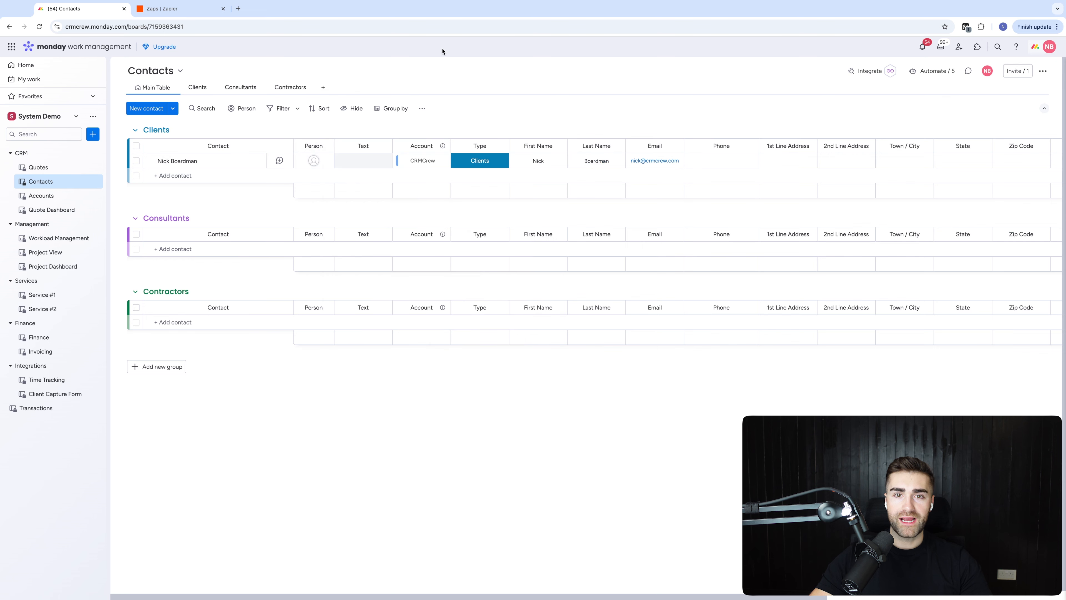
click(359, 147)
text(Customer ID)
key(Return)
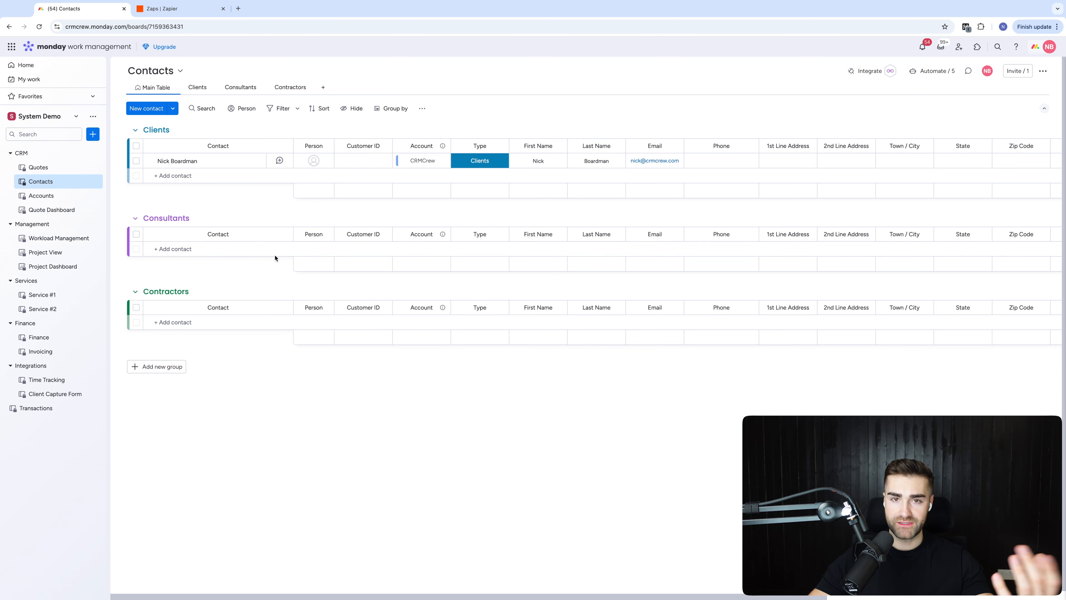
- Switch back to the Transactions board
click(46, 410)
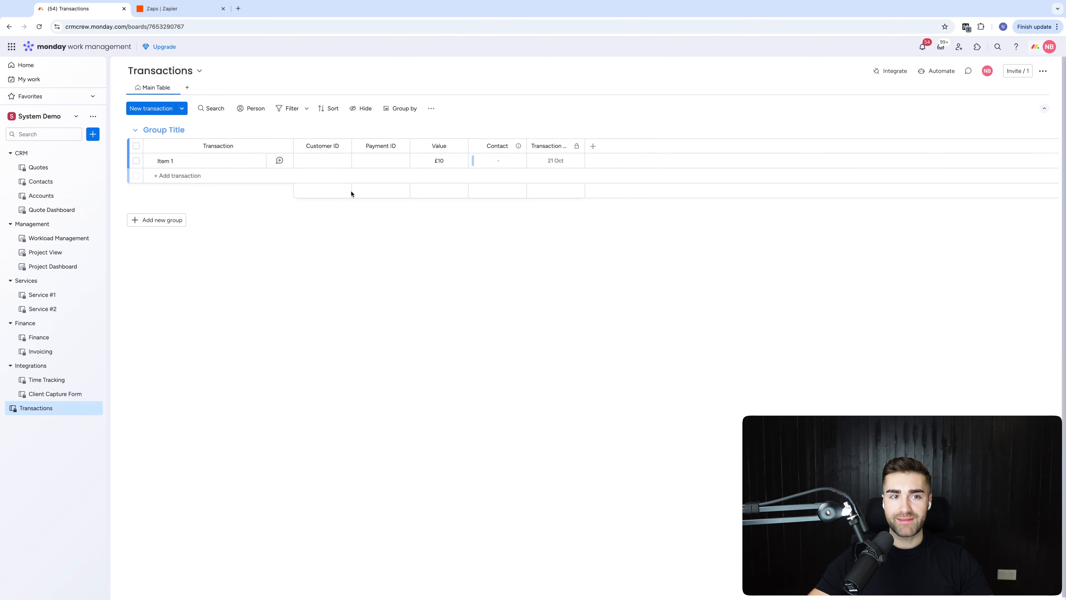
click(73, 182)
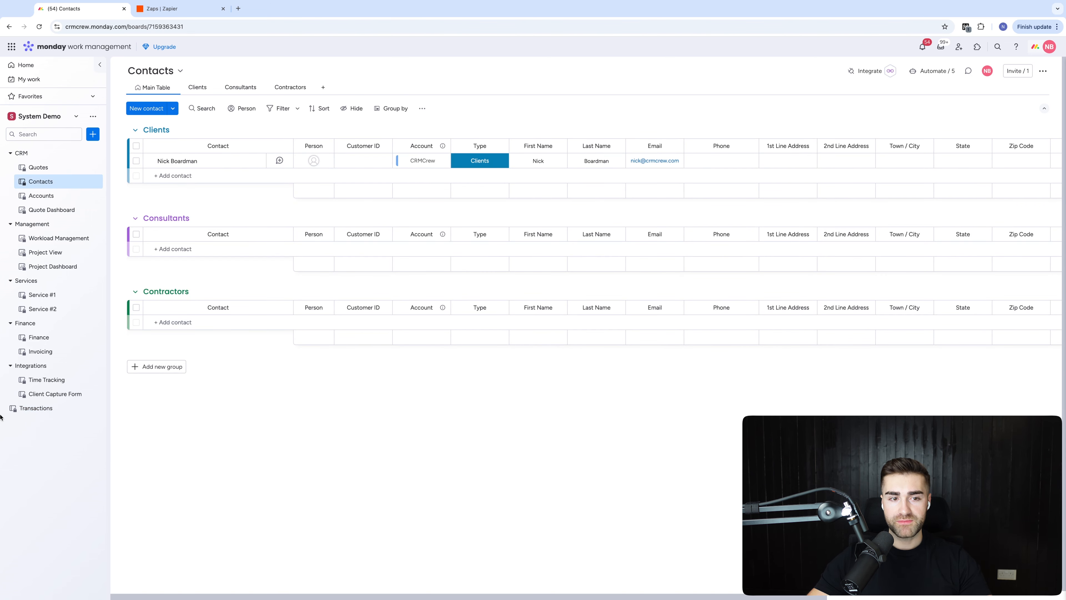
click(25, 411)
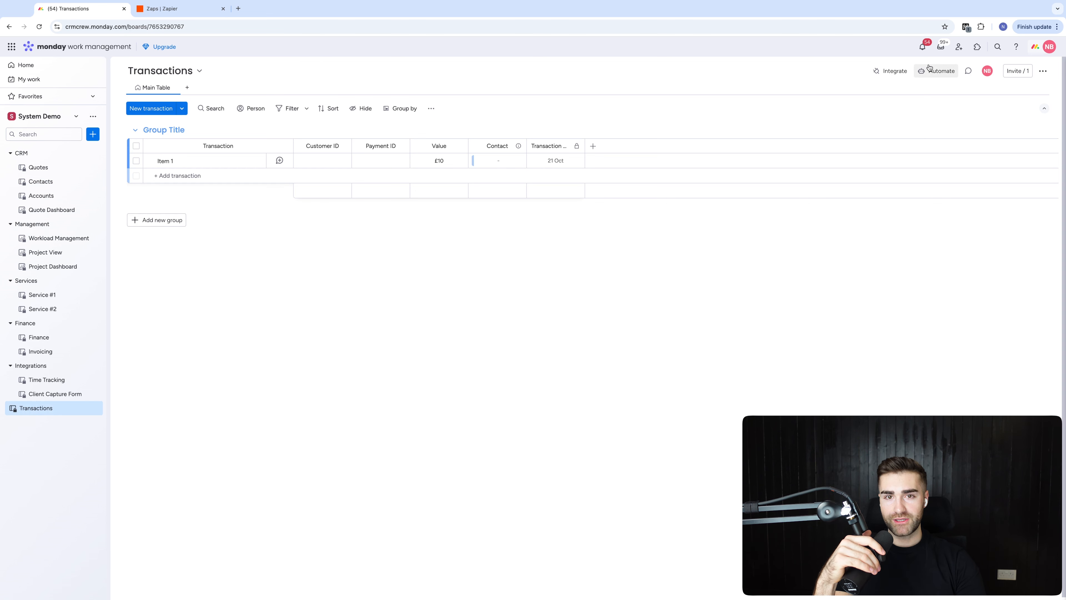
- Enter Customer ID 12345 for Item 1 and for the client contact on Contacts
click(334, 159)
text(1234)
key(Return)
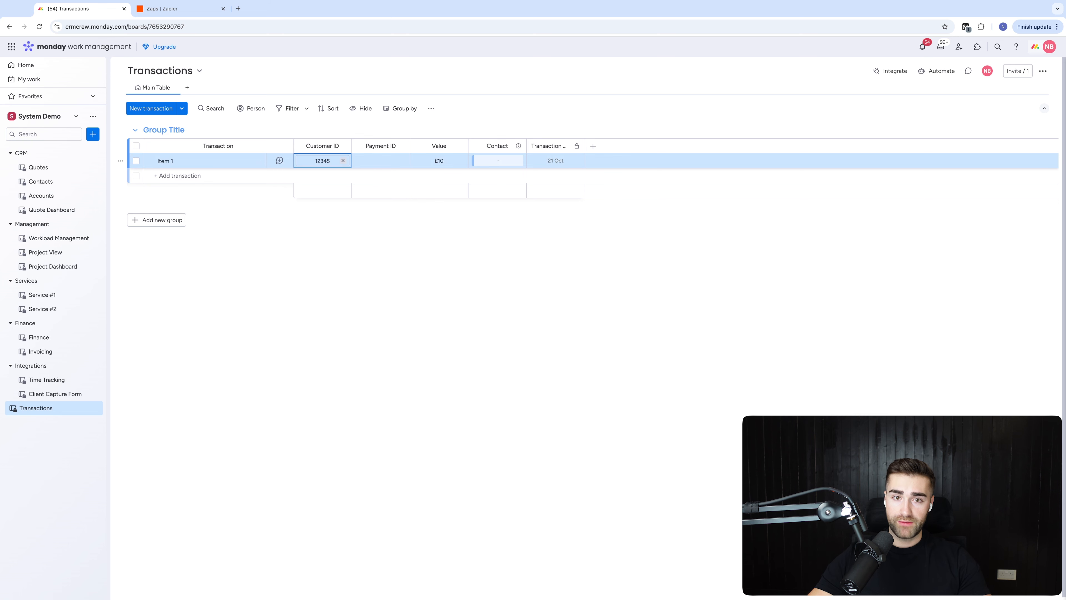
click(32, 181)
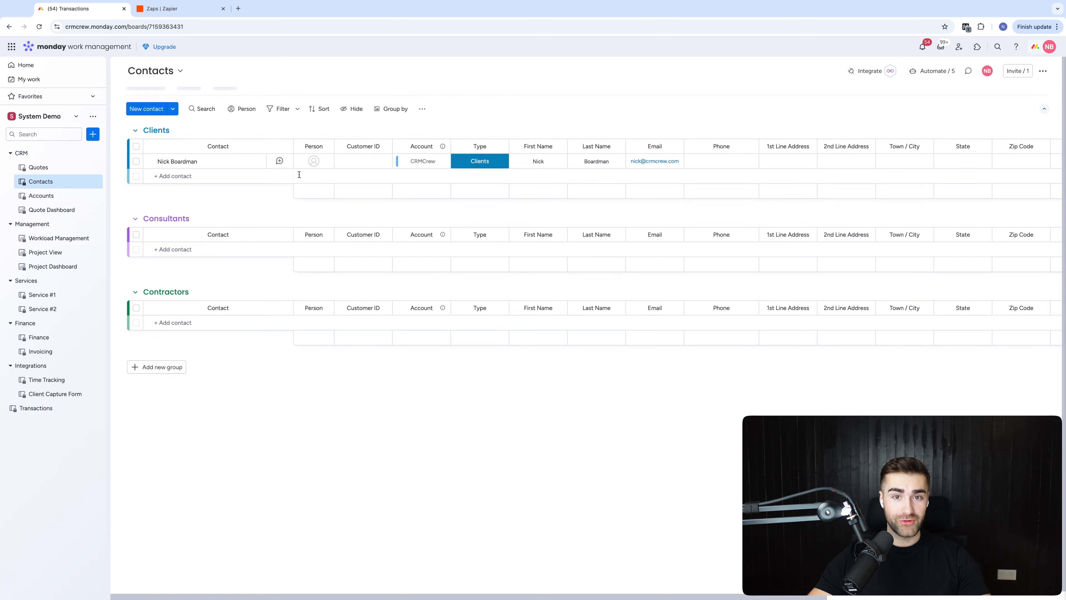
click(356, 161)
text(12345)
key(Return)
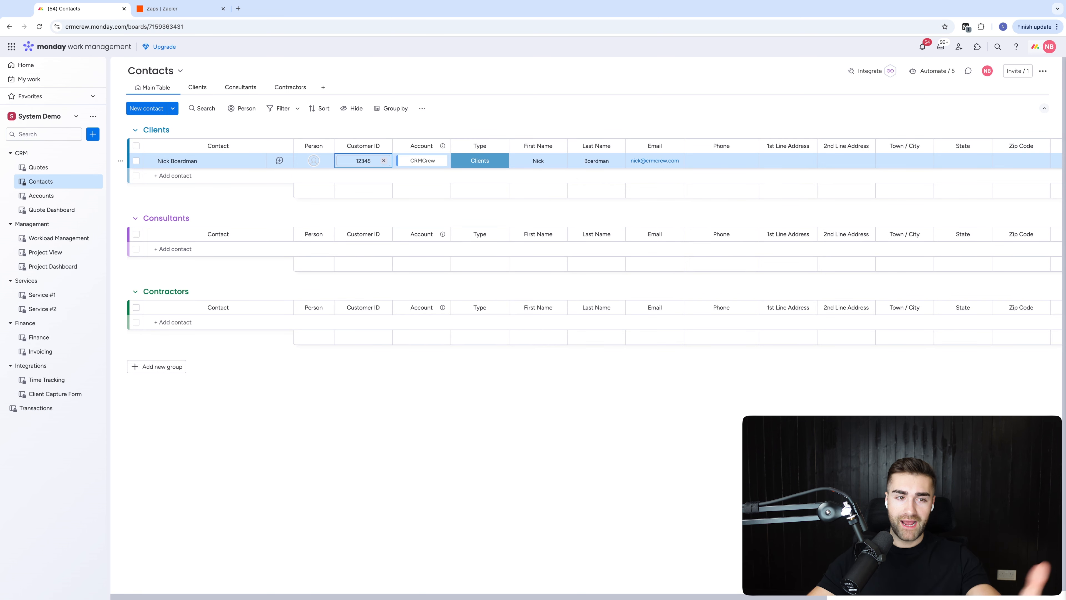
- Rename the Transactions board's group to Transactions
click(36, 408)
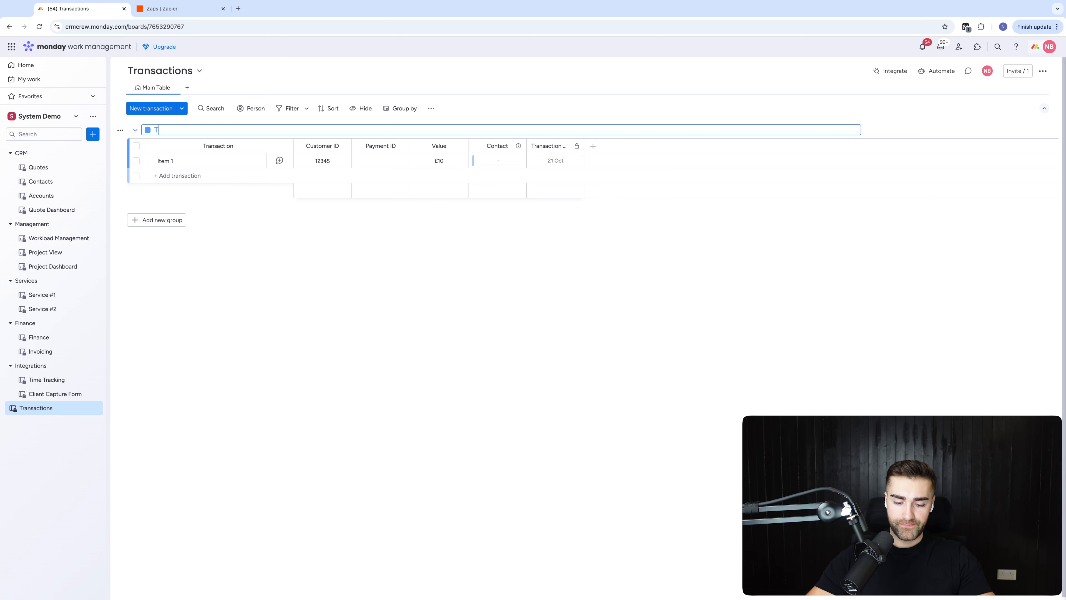
key(Return)
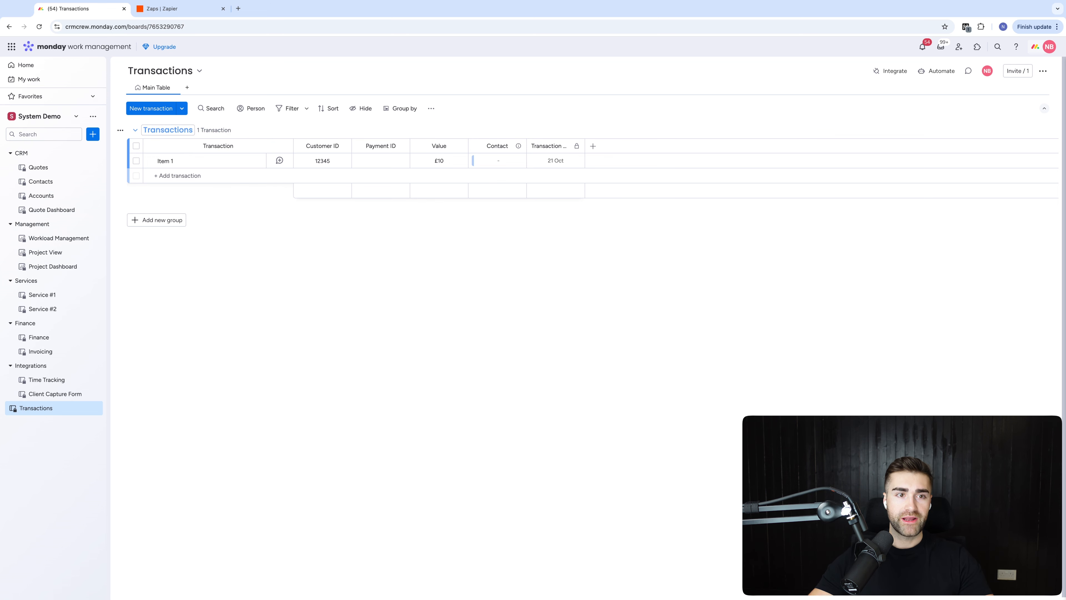
click(36, 181)
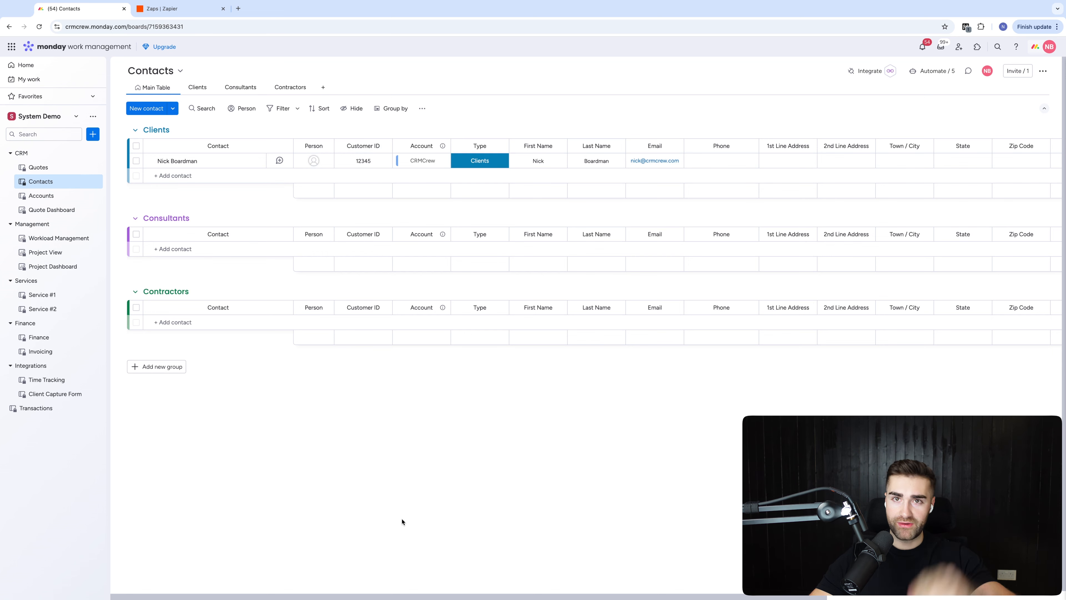
click(58, 405)
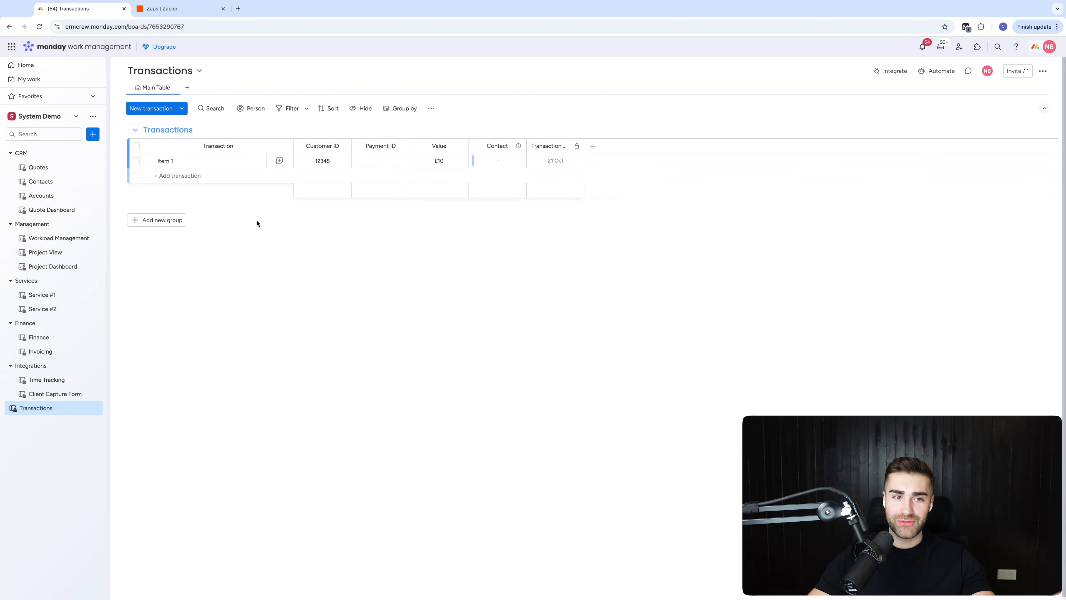
click(47, 181)
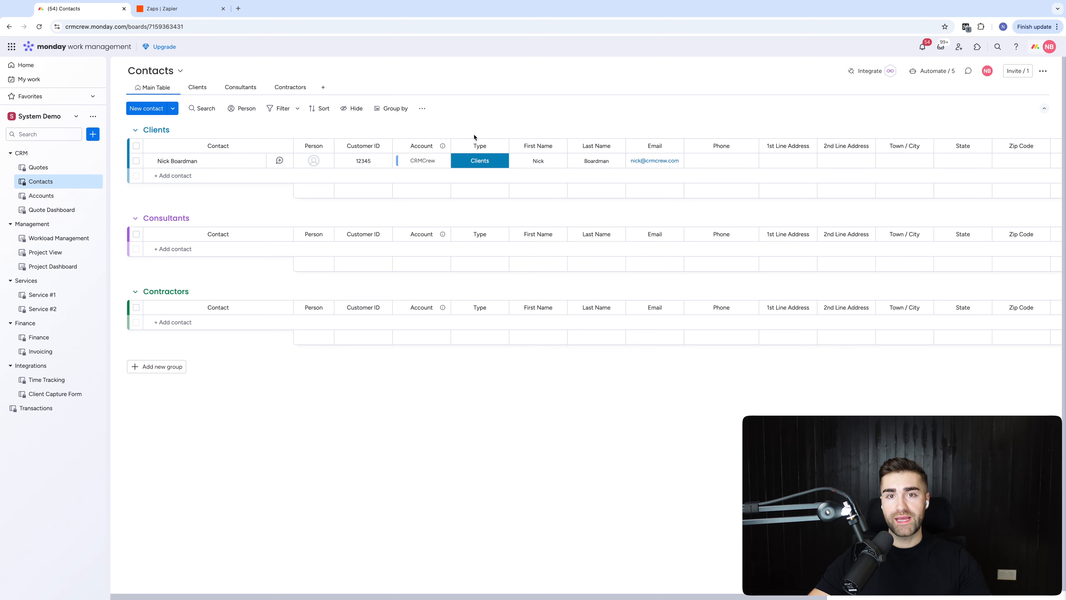
- Name the Contacts board's linked column Transactions and review its settings
scroll(867, 136, right, 5)
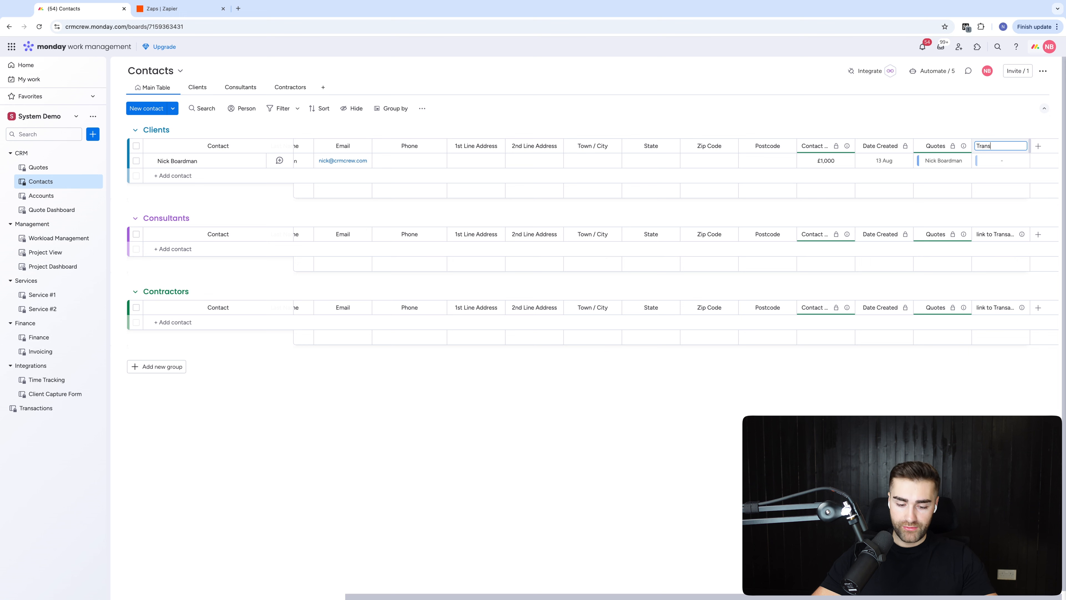
key(Return)
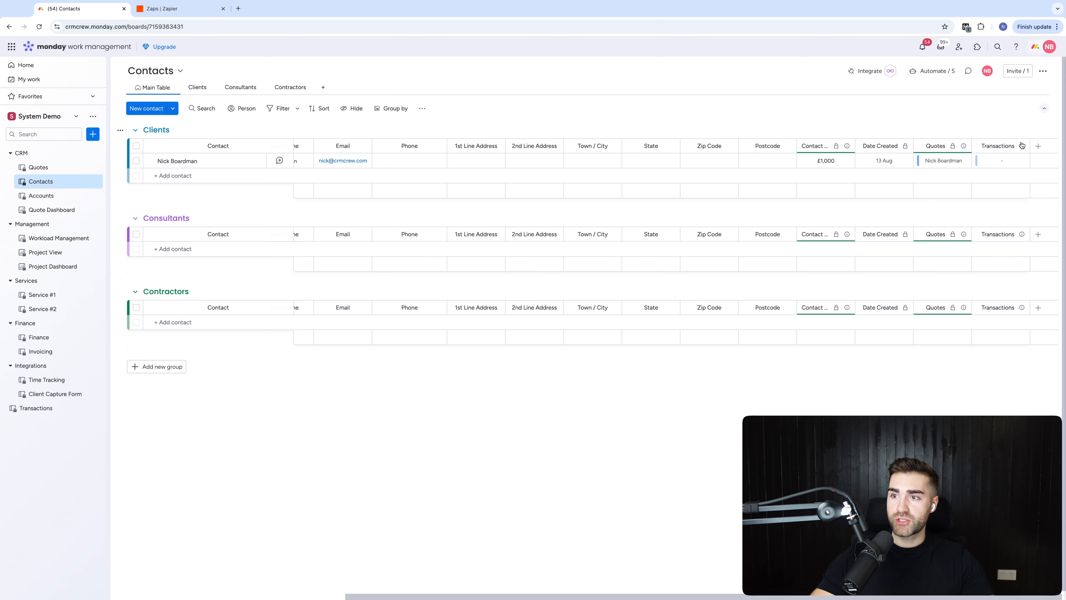
click(1022, 146)
mouse_move(961, 151)
click(857, 188)
click(883, 129)
- Add a Mirror column showing the Sum of Value from the Transactions connection
click(1037, 148)
text(mir)
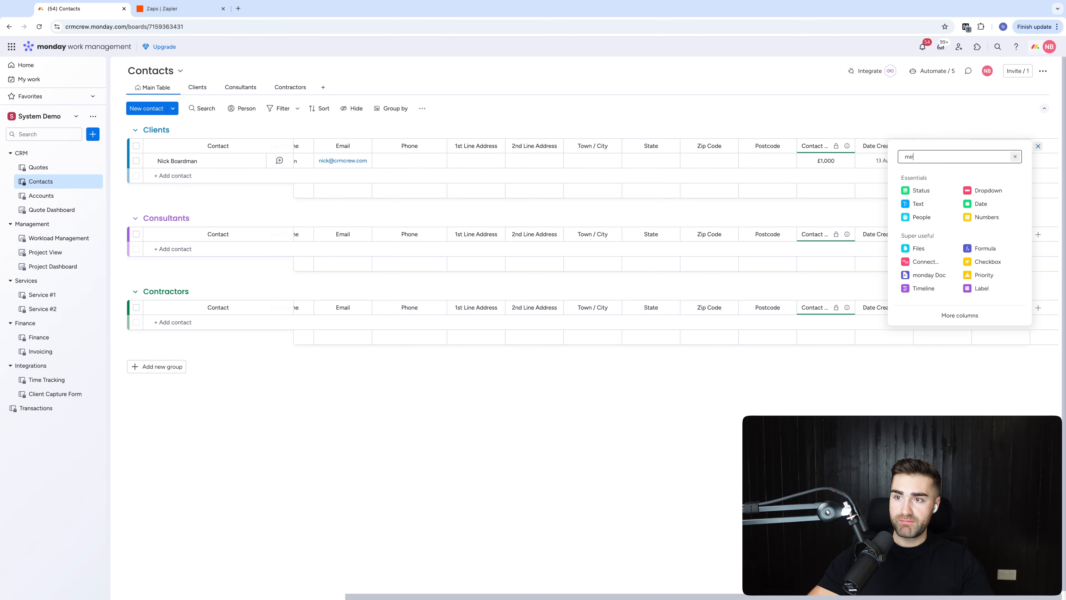
text(ror)
click(939, 190)
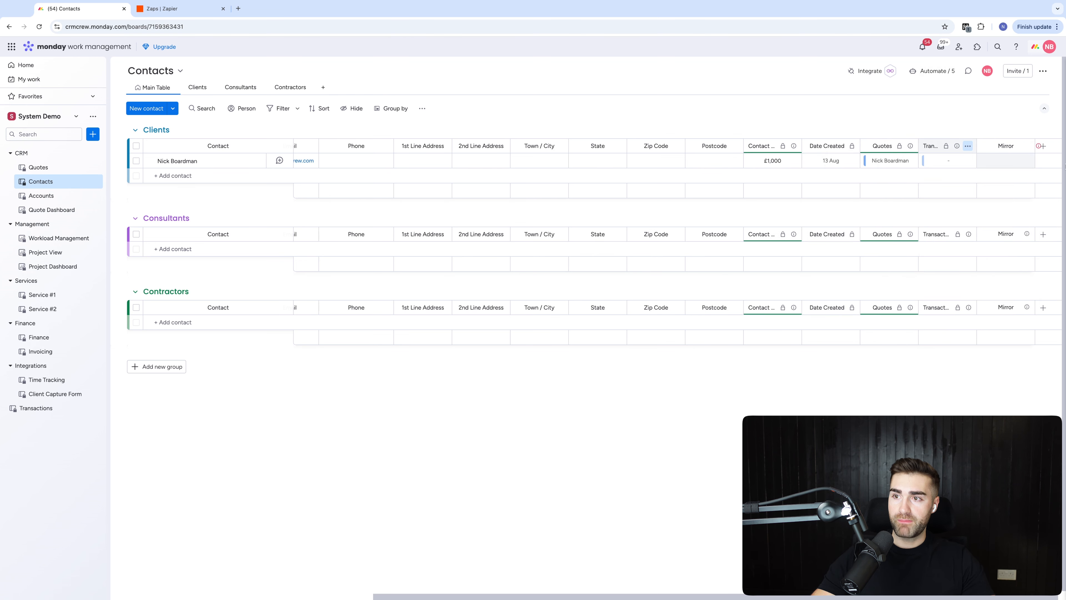
click(938, 263)
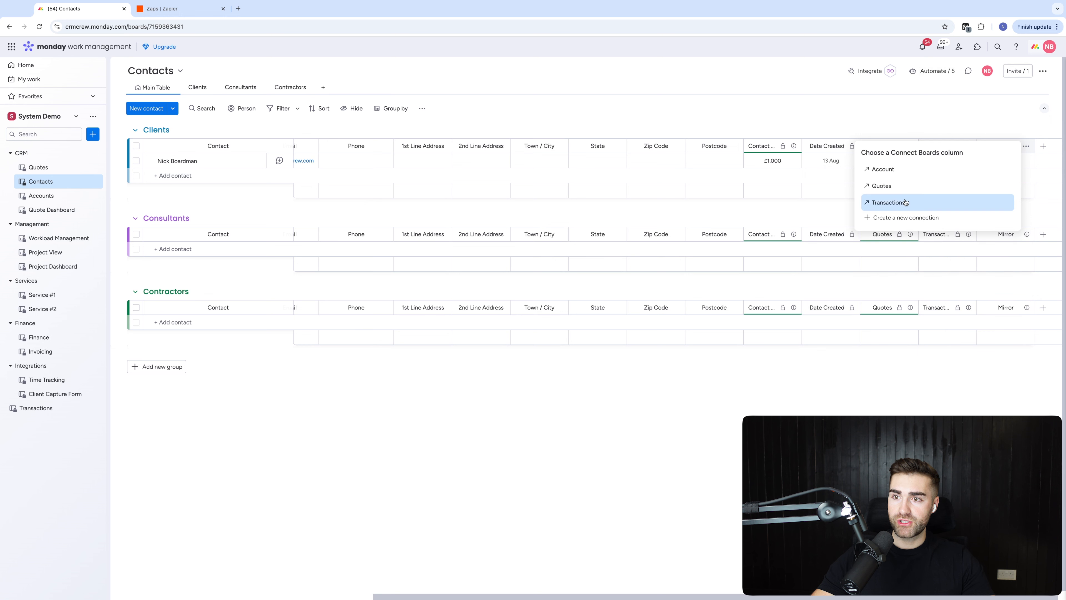
click(906, 202)
click(901, 204)
click(900, 293)
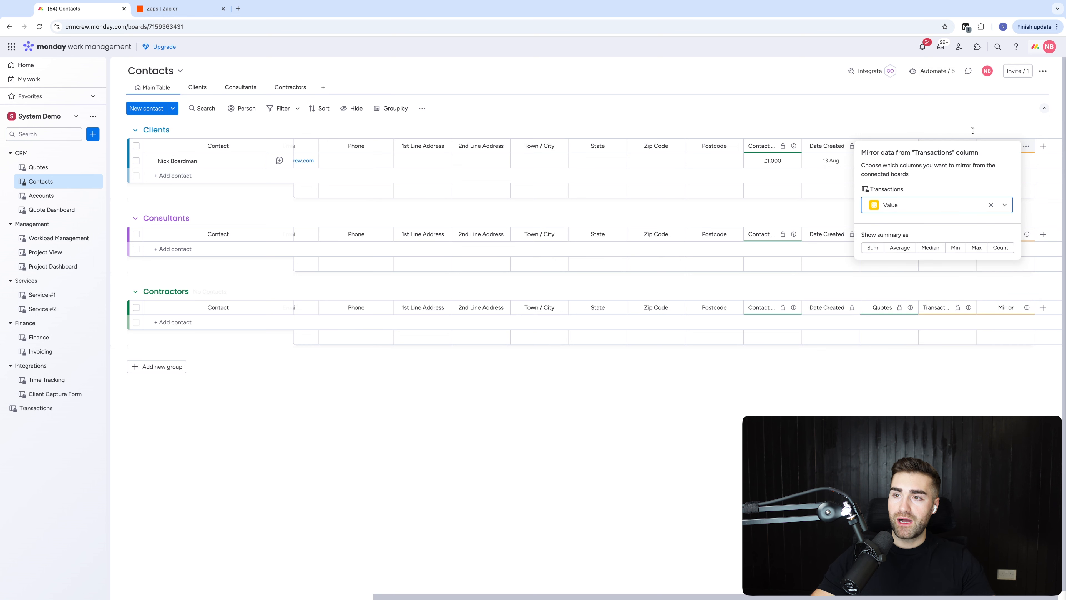
click(873, 248)
click(895, 99)
- Rename the mirror column to Contact Value
click(998, 146)
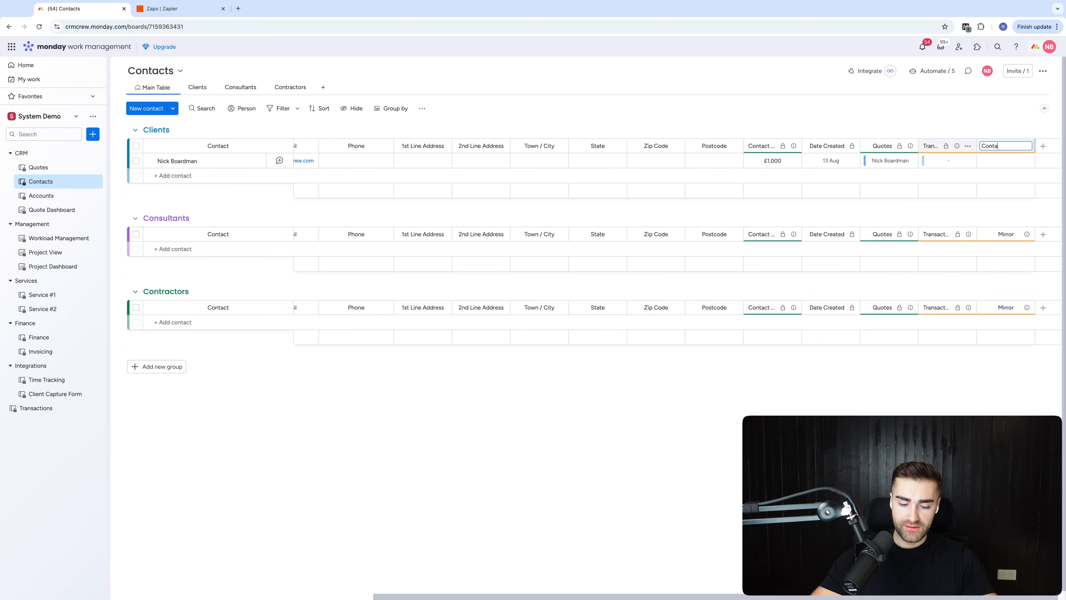
text(Contact Value)
key(Return)
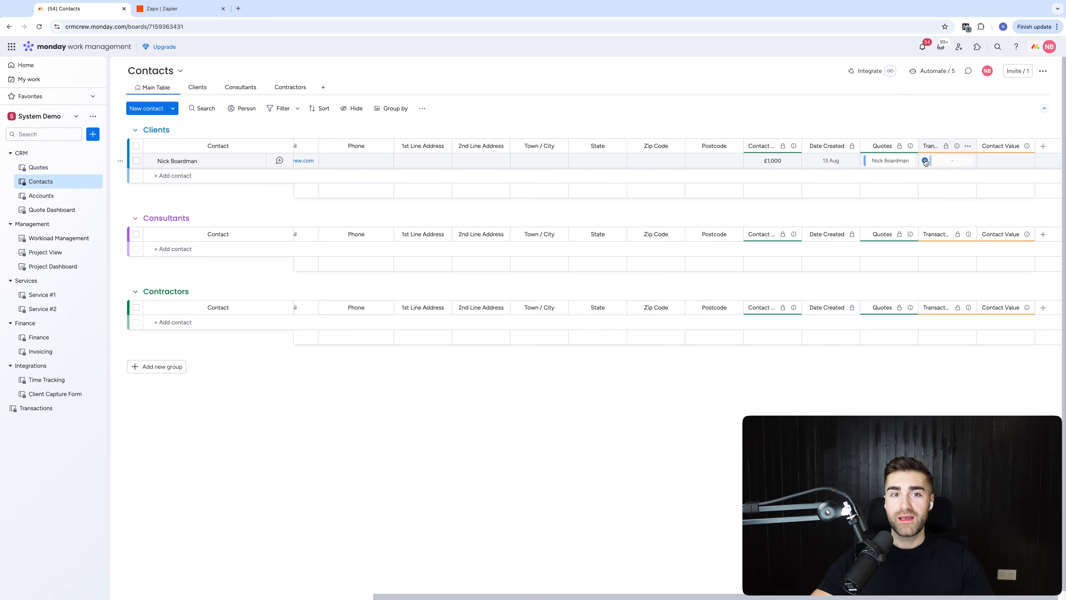
click(1026, 146)
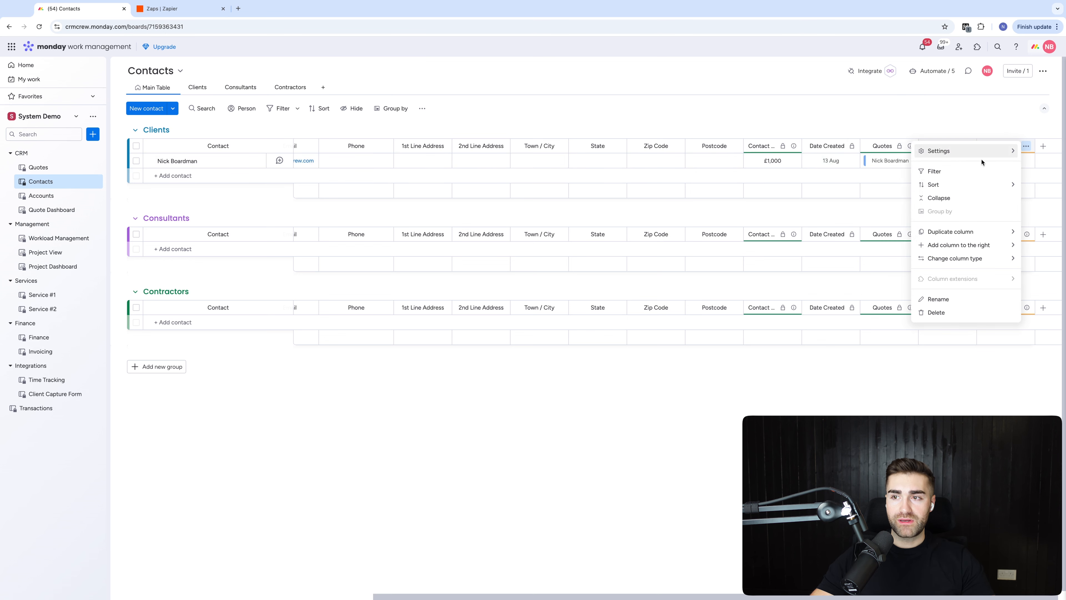
mouse_move(951, 151)
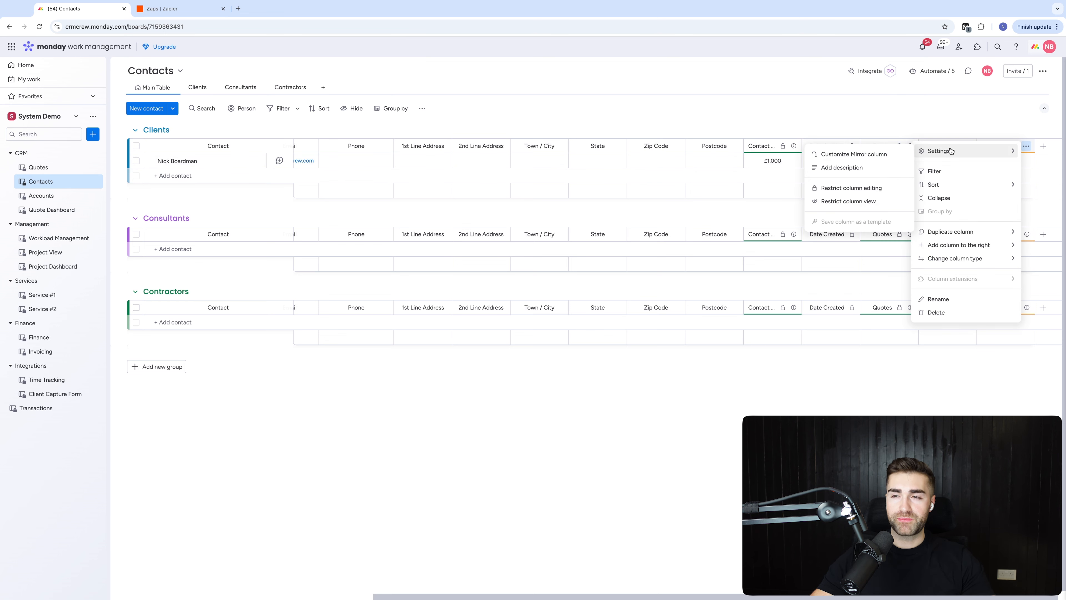
click(917, 126)
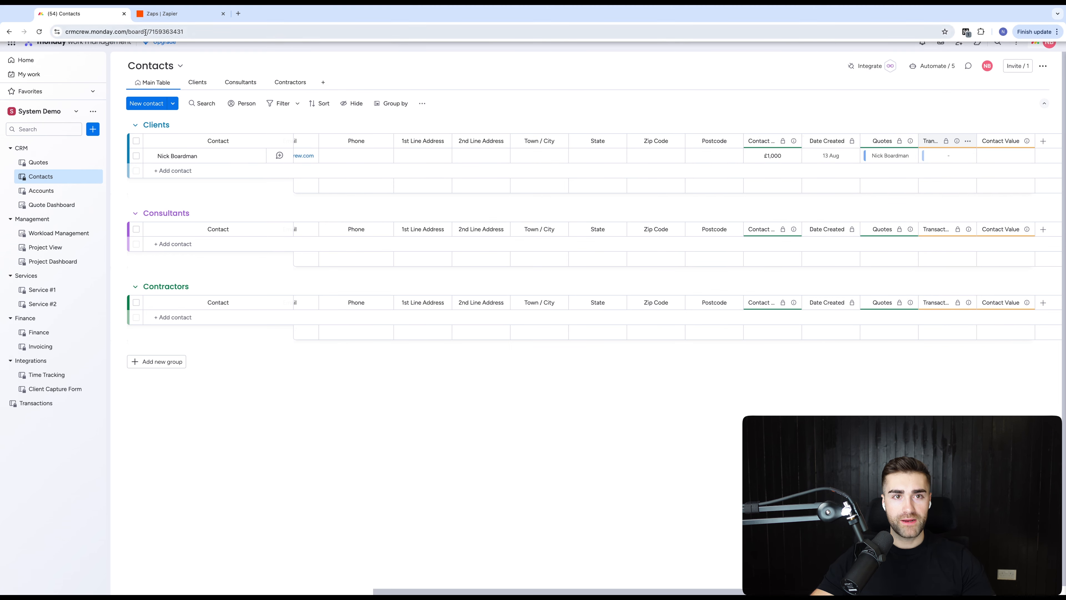
click(151, 9)
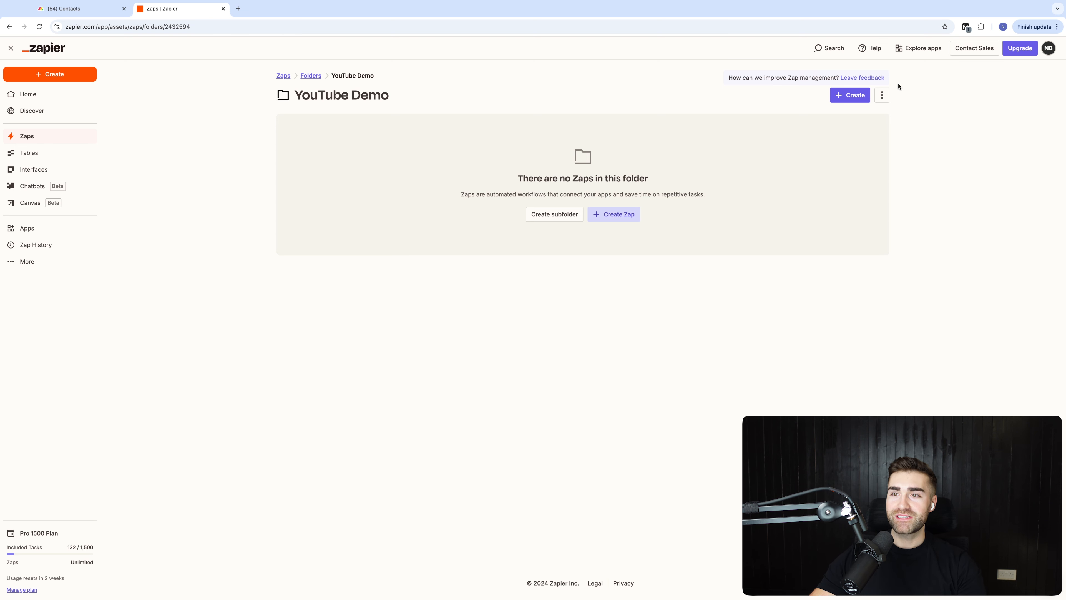
- Create a new Zap in the YouTube Demo folder and set Stripe as its trigger app
click(848, 96)
click(837, 112)
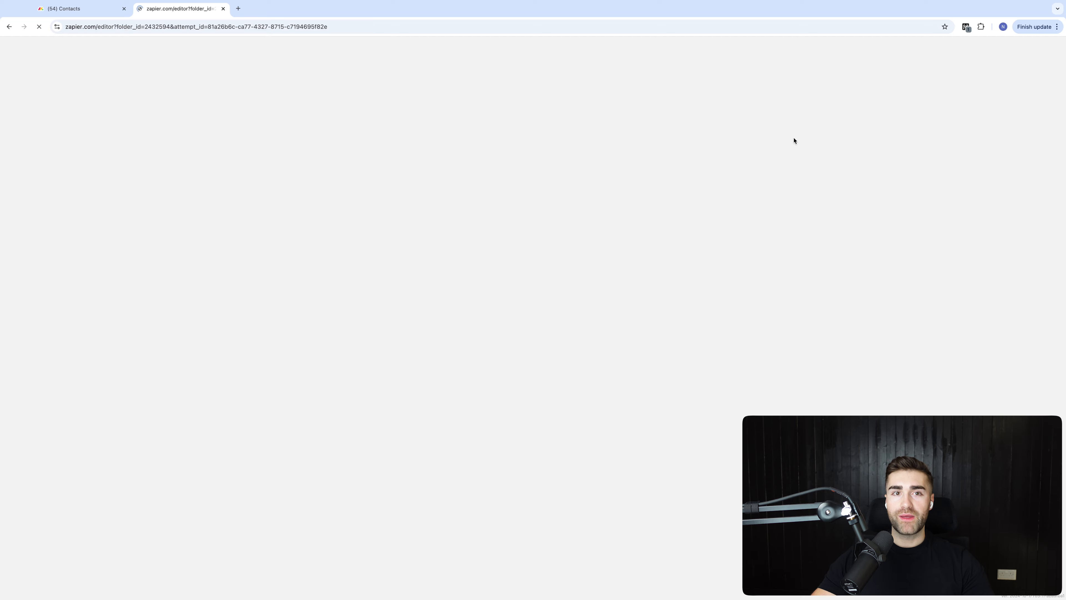
click(509, 251)
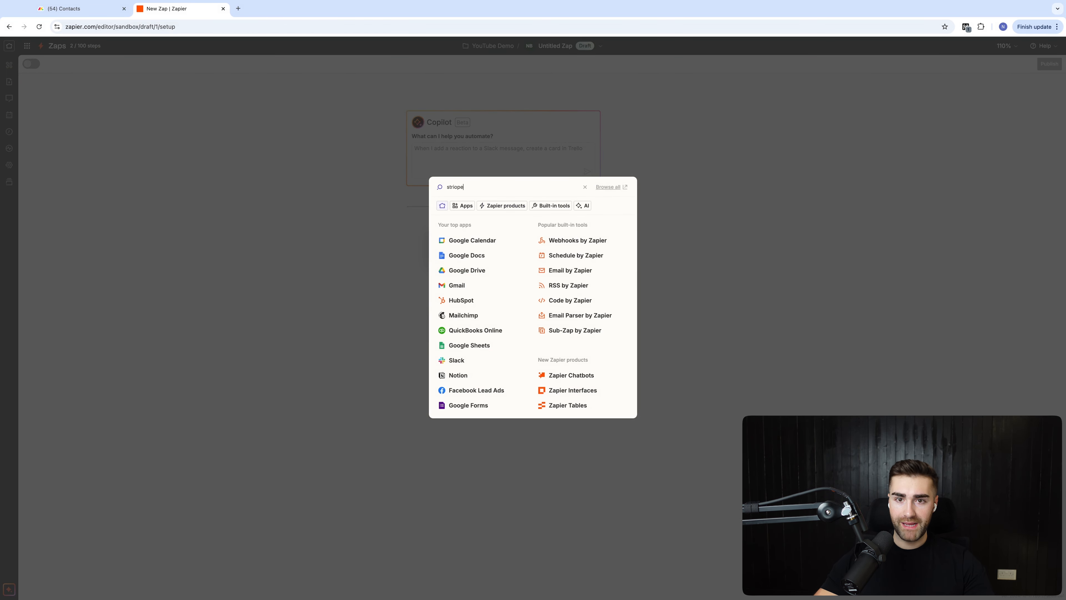
key(BackSpace)
key(BackSpace)
key(BackSpace)
key(BackSpace)
key(BackSpace)
key(BackSpace)
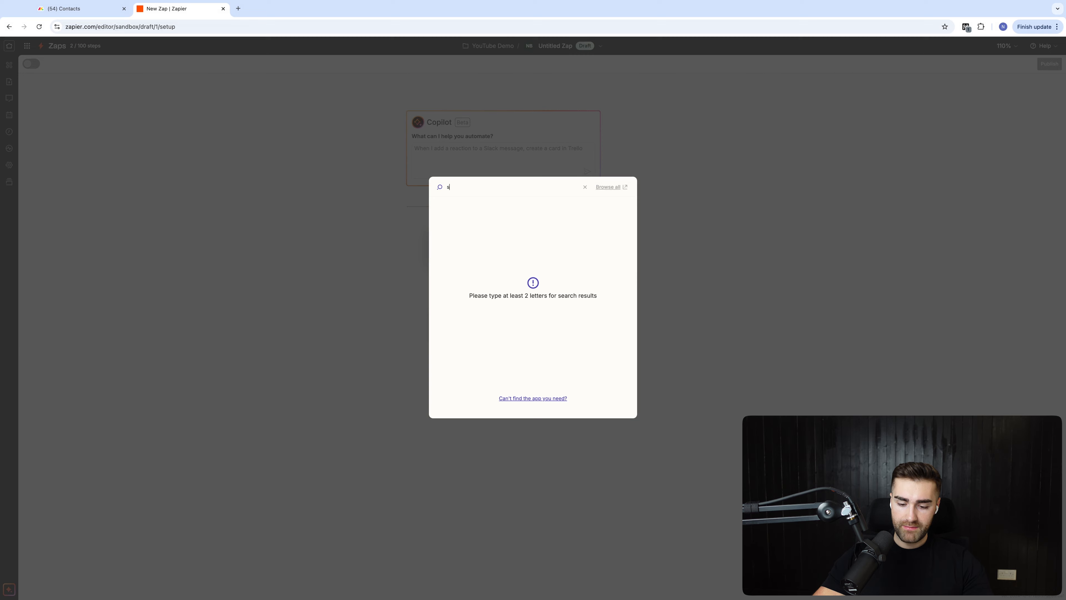
click(456, 208)
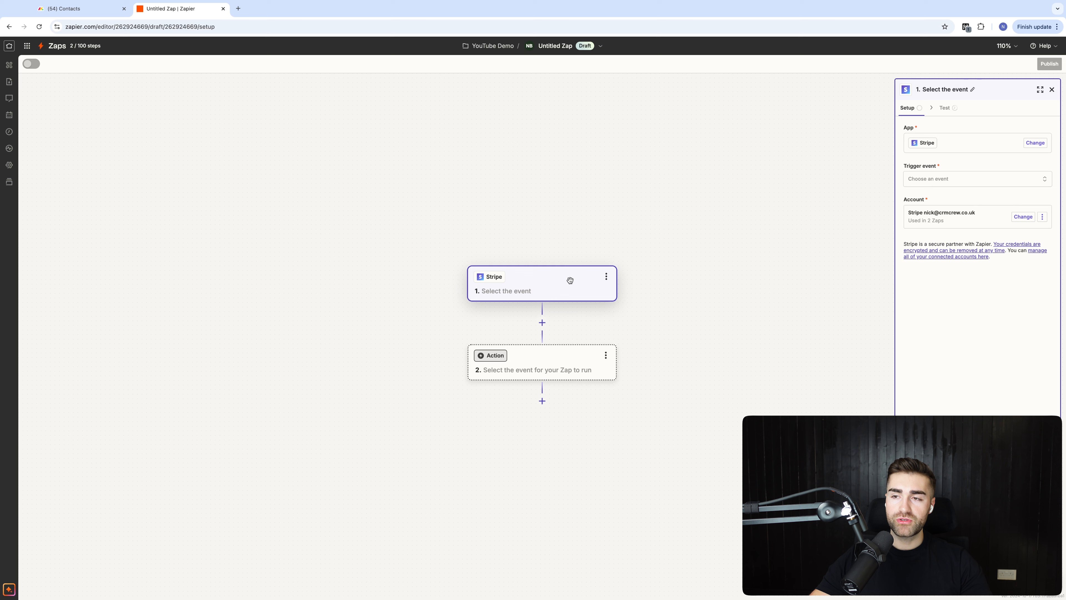
- Set the Stripe trigger event to New Payment and continue to testing the trigger
click(952, 185)
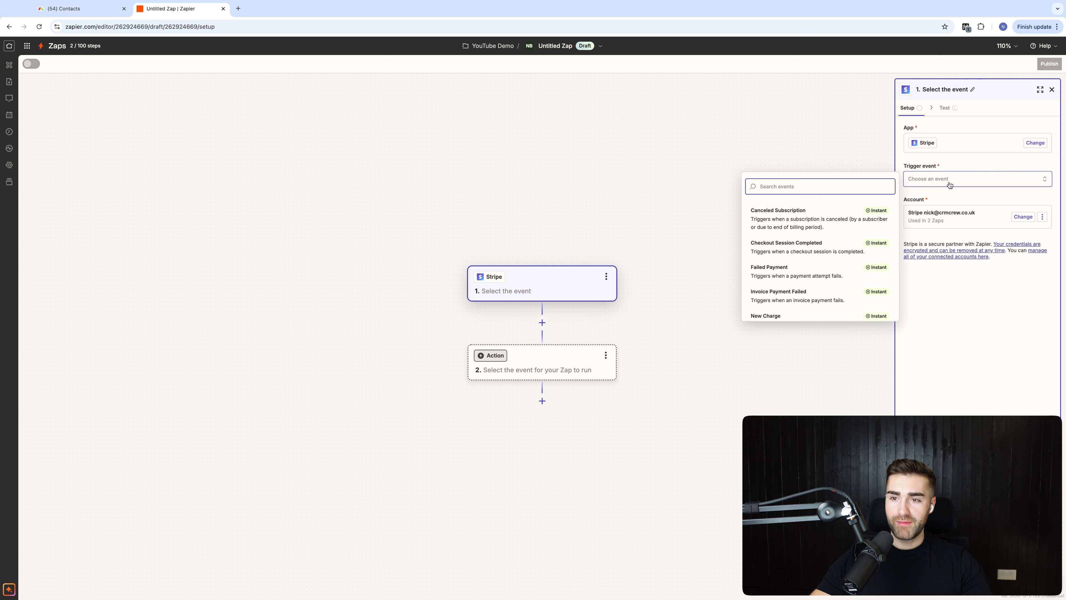
scroll(837, 227, down, 2)
scroll(836, 232, down, 3)
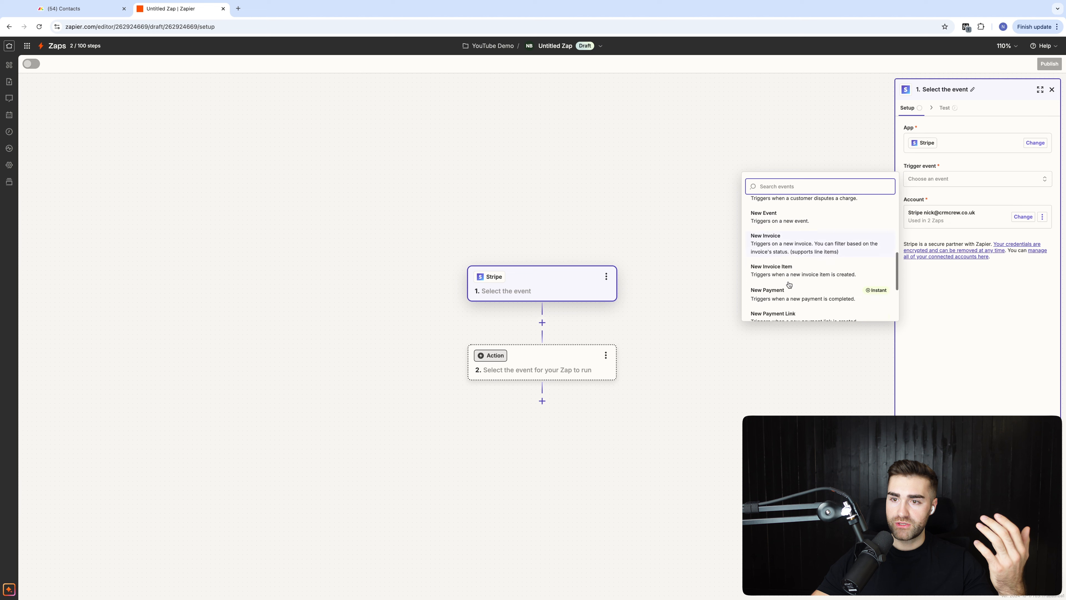
scroll(788, 277, up, 4)
scroll(793, 273, down, 5)
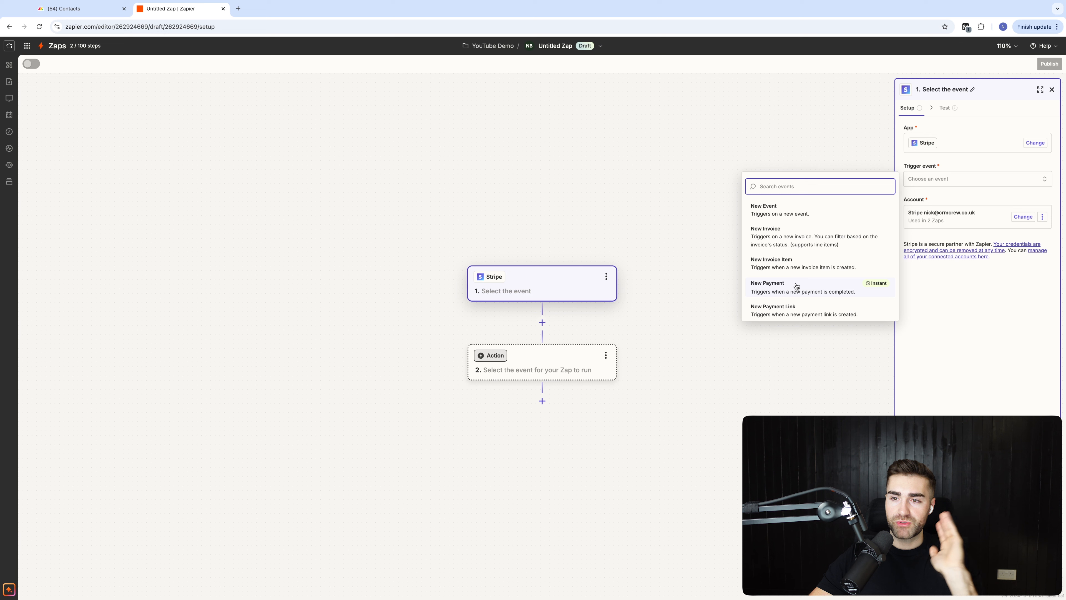
click(796, 286)
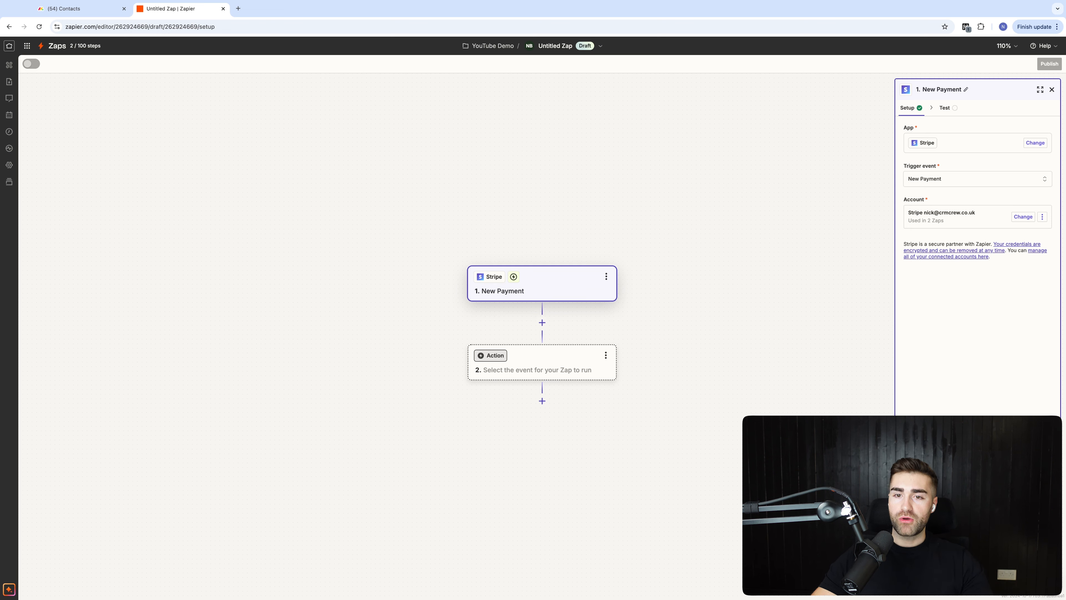
click(978, 583)
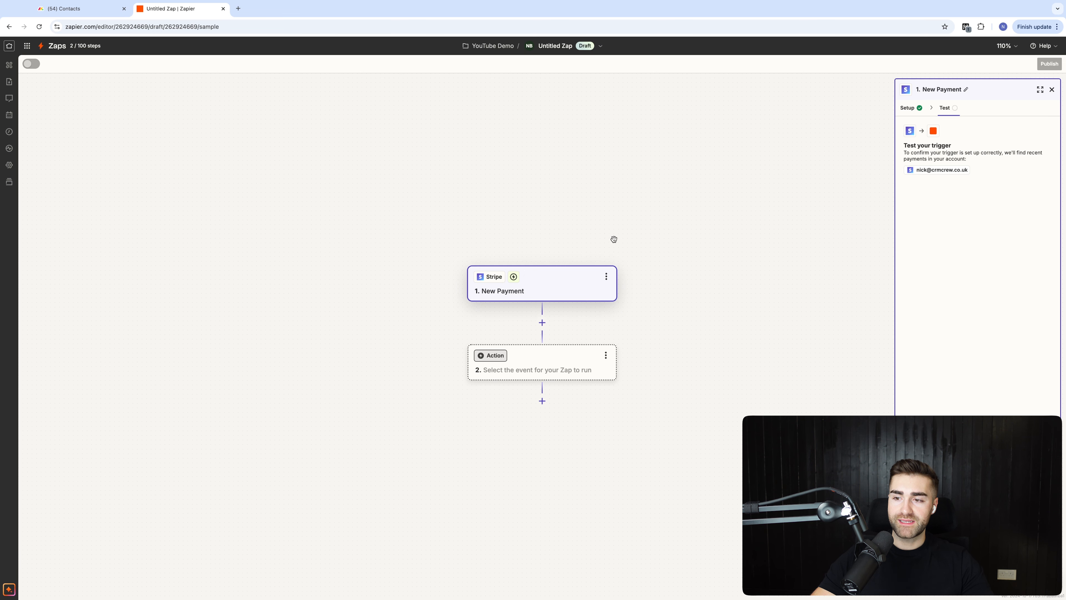
- Preview the pulled test payments and select Payment C's Customer Id value for copying
drag(841, 286, 790, 263)
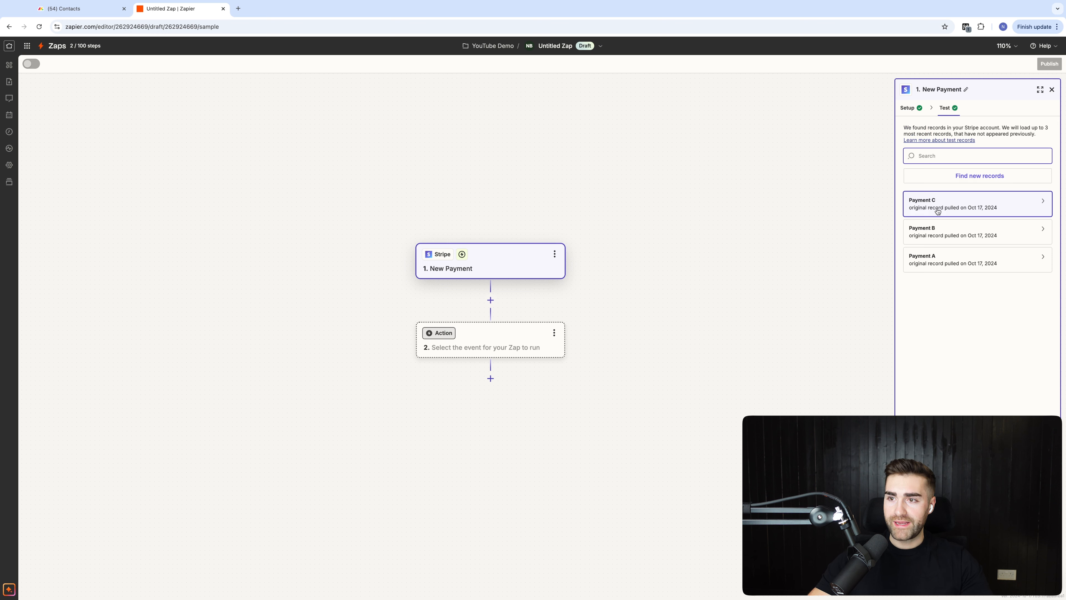
mouse_move(942, 203)
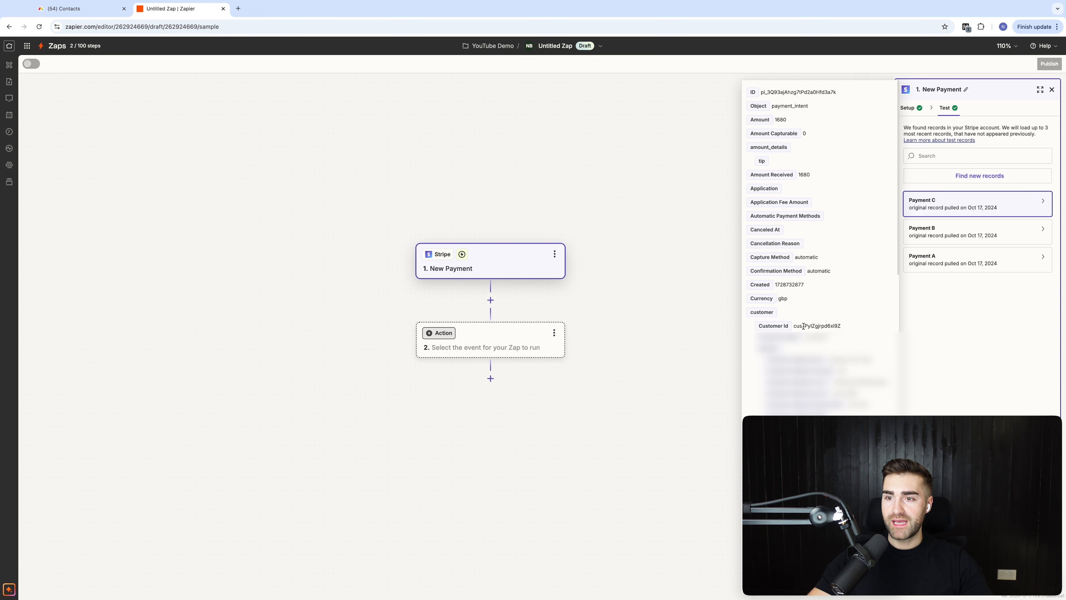
drag(874, 329, 805, 323)
click(812, 326)
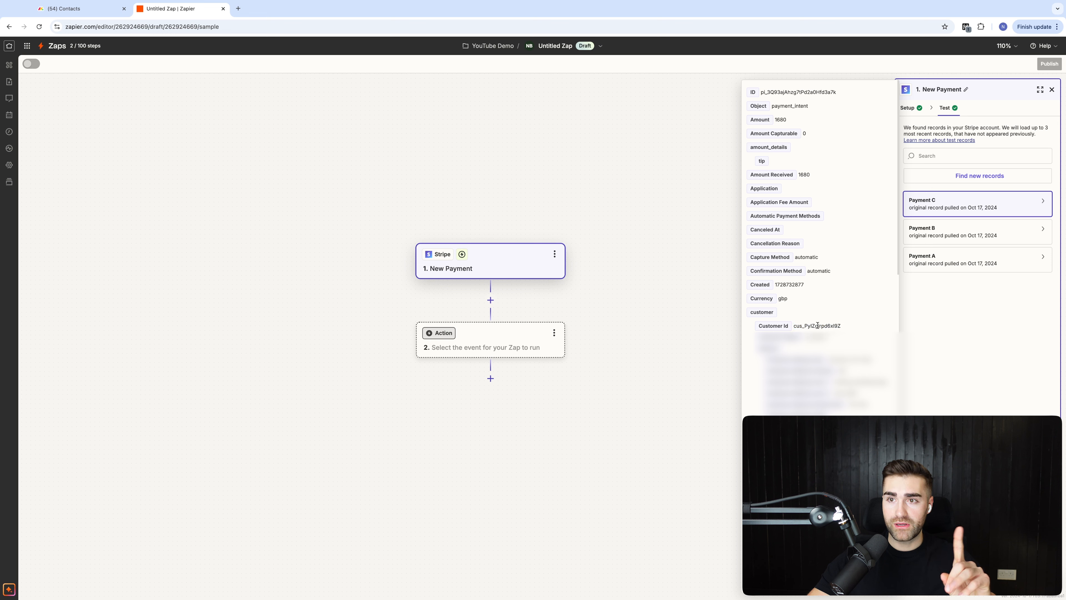
drag(838, 93, 766, 89)
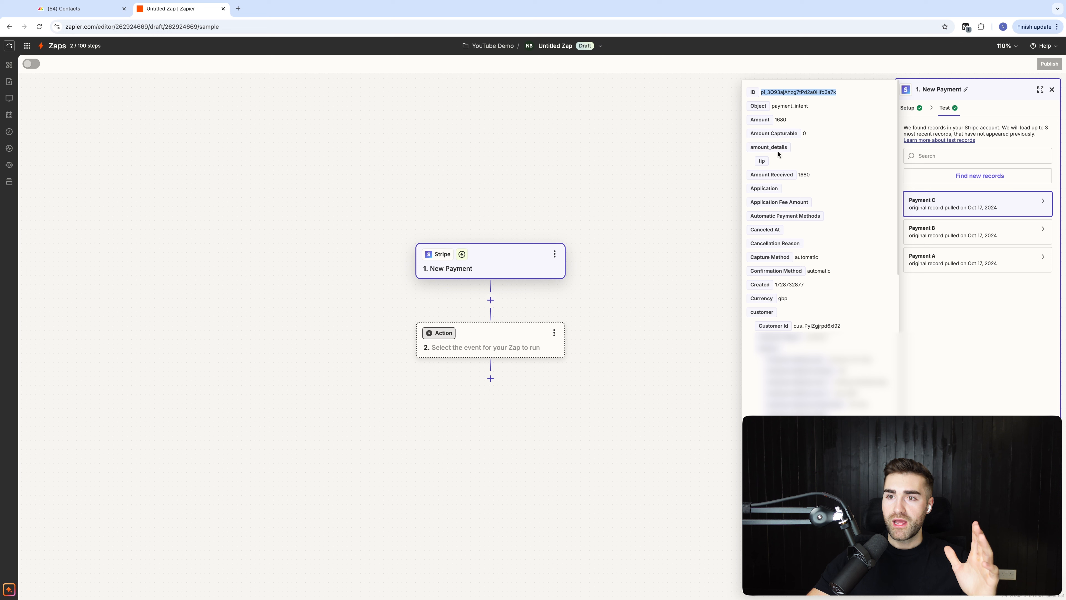
click(779, 124)
click(793, 121)
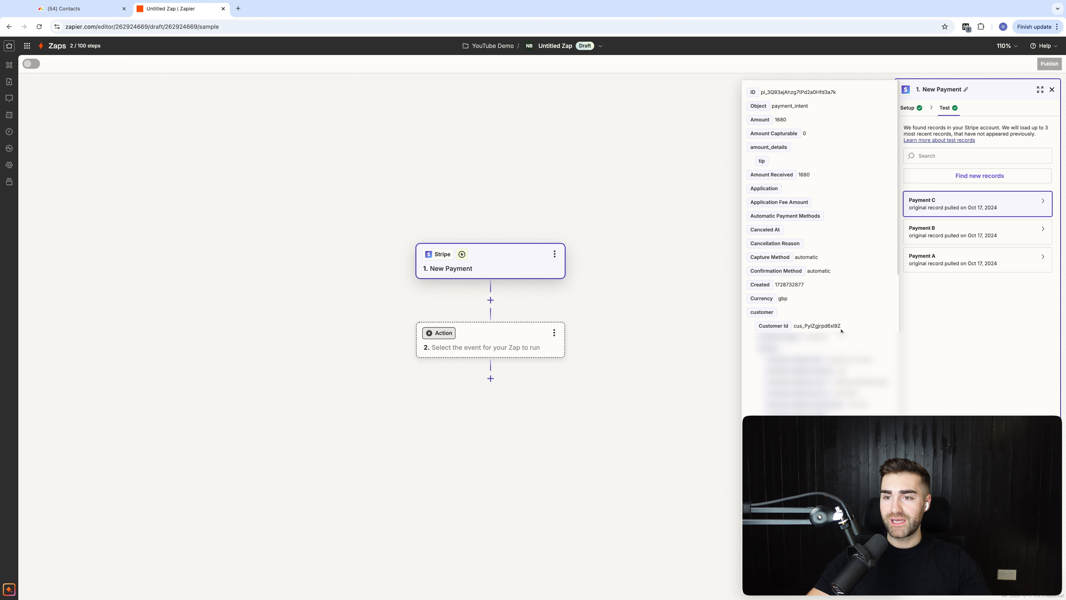
drag(846, 331, 793, 328)
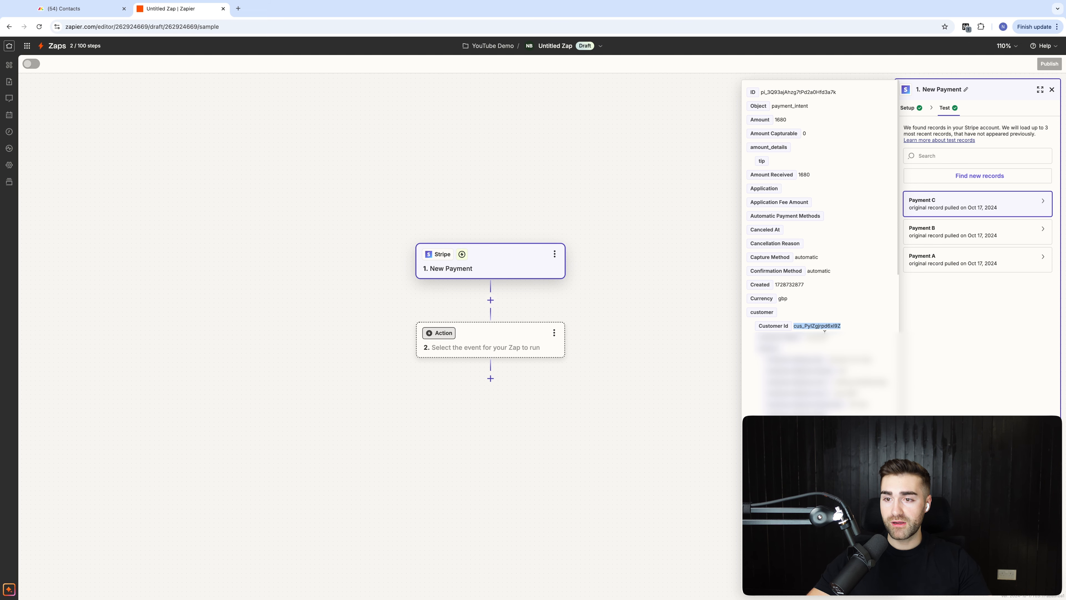
- Paste Payment C's Stripe customer id over 12345 in the contact's Customer ID cell and widen that column
click(83, 9)
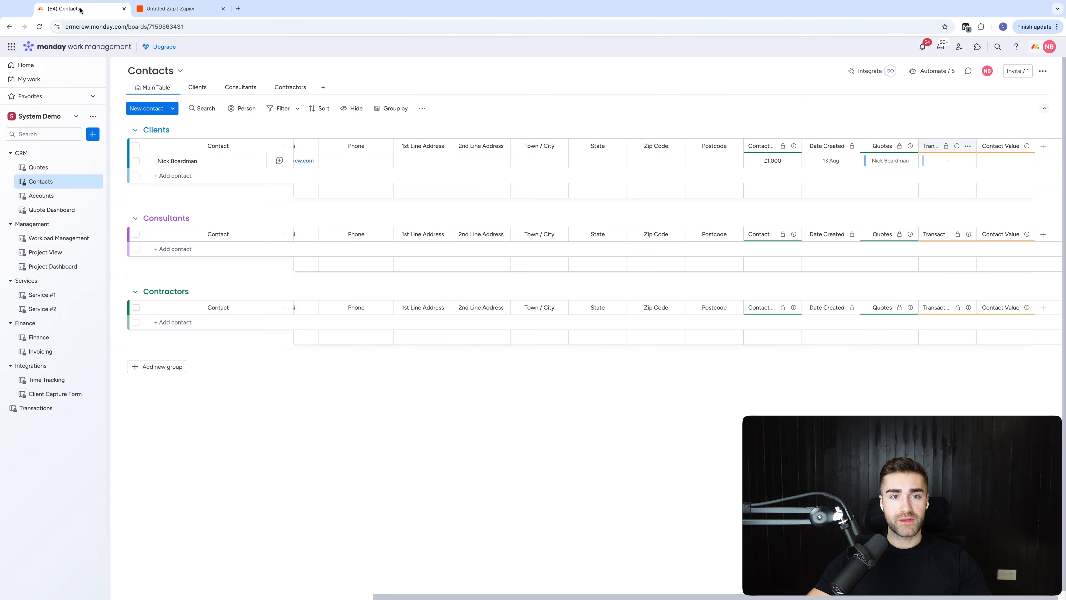
scroll(387, 164, left, 8)
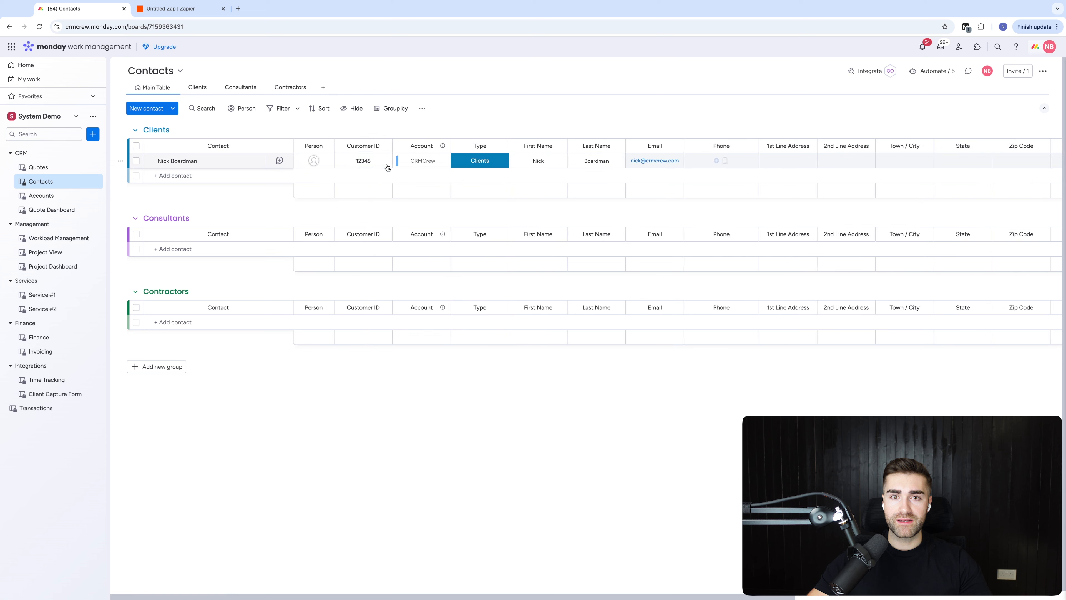
click(363, 161)
text(cus_PylZgjrpd6xl9Z)
drag(392, 145, 402, 146)
click(170, 9)
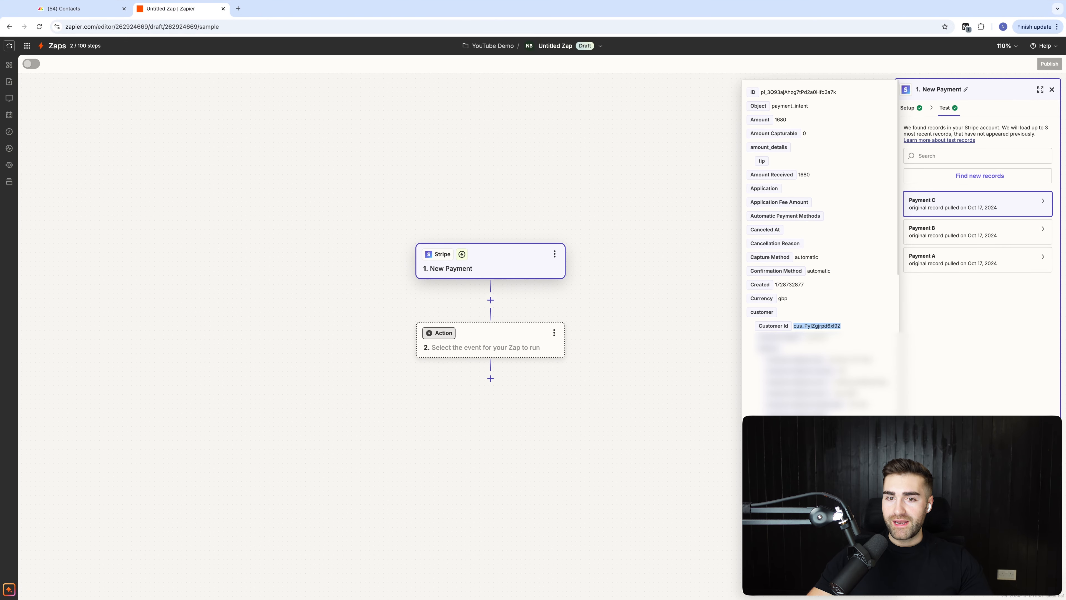
- Add a monday.com Create Item action using the existing monday.com account
click(490, 340)
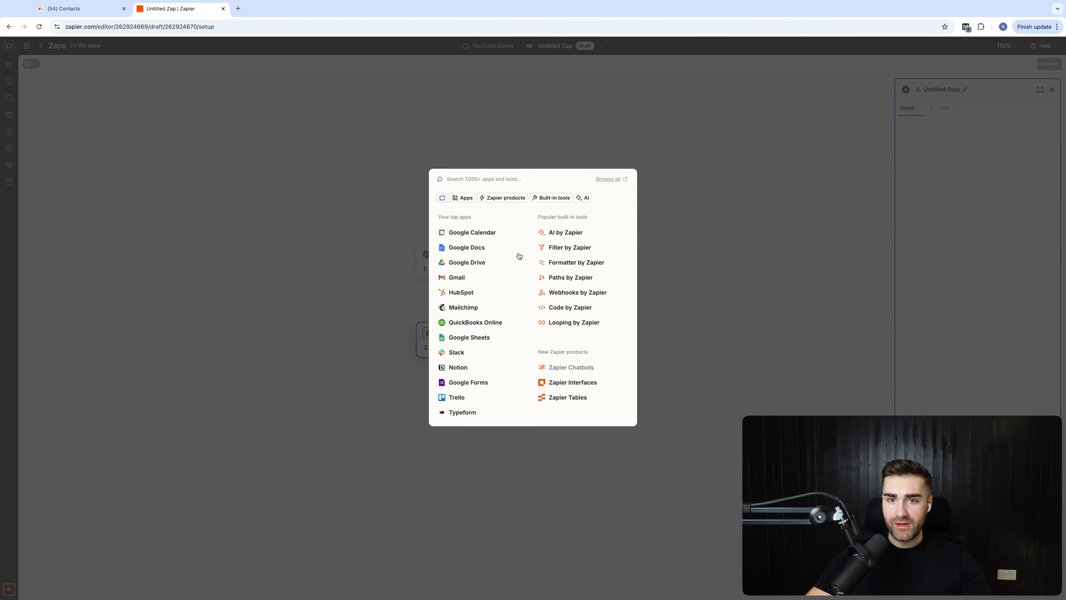
text(monday)
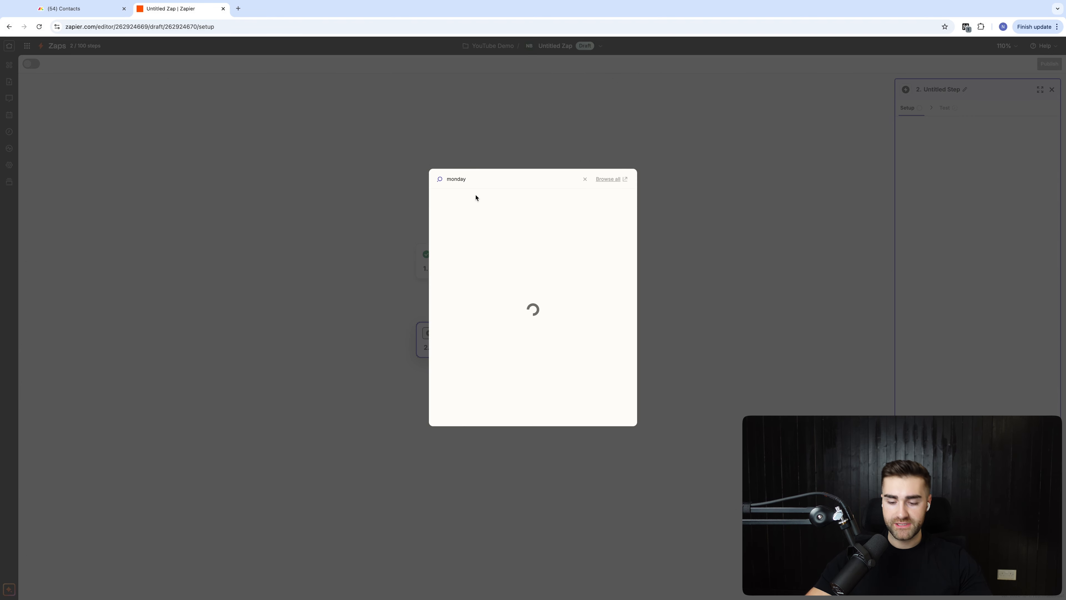
text(.com)
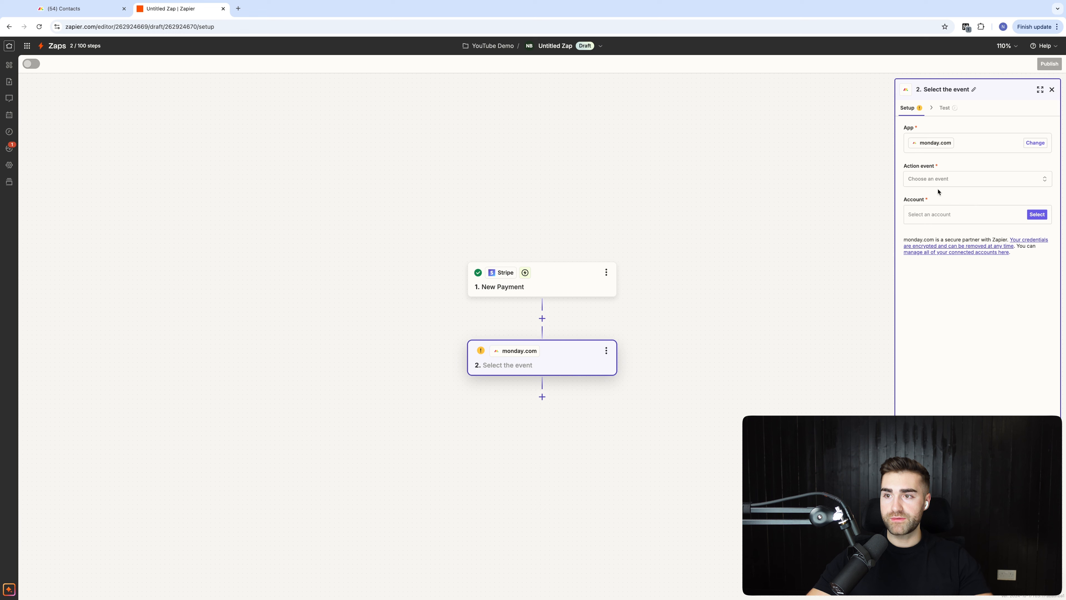
click(935, 179)
text(create item)
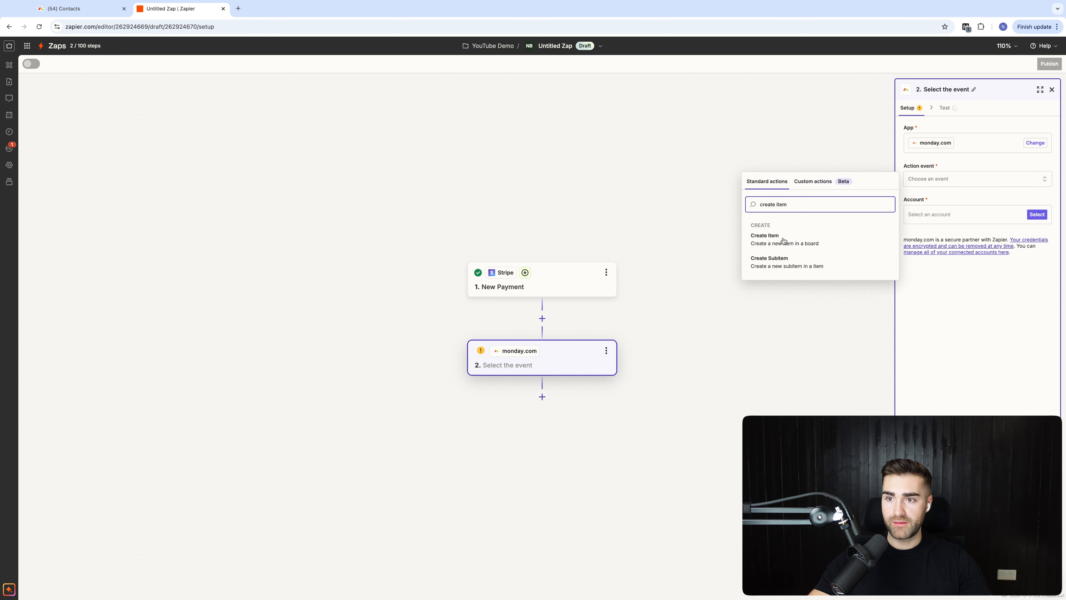
click(784, 241)
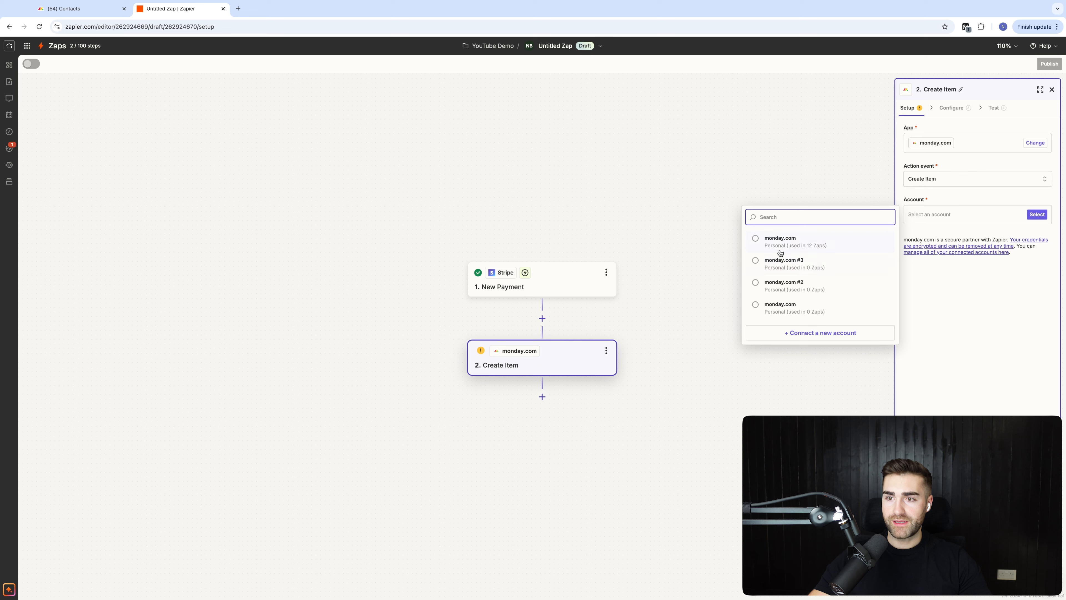
click(780, 248)
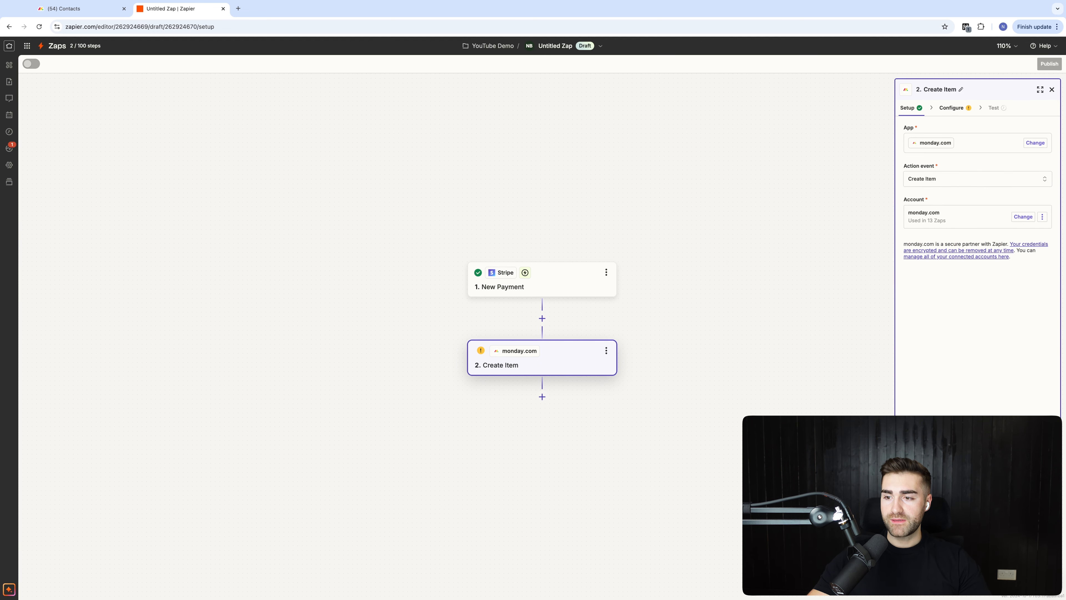
click(928, 184)
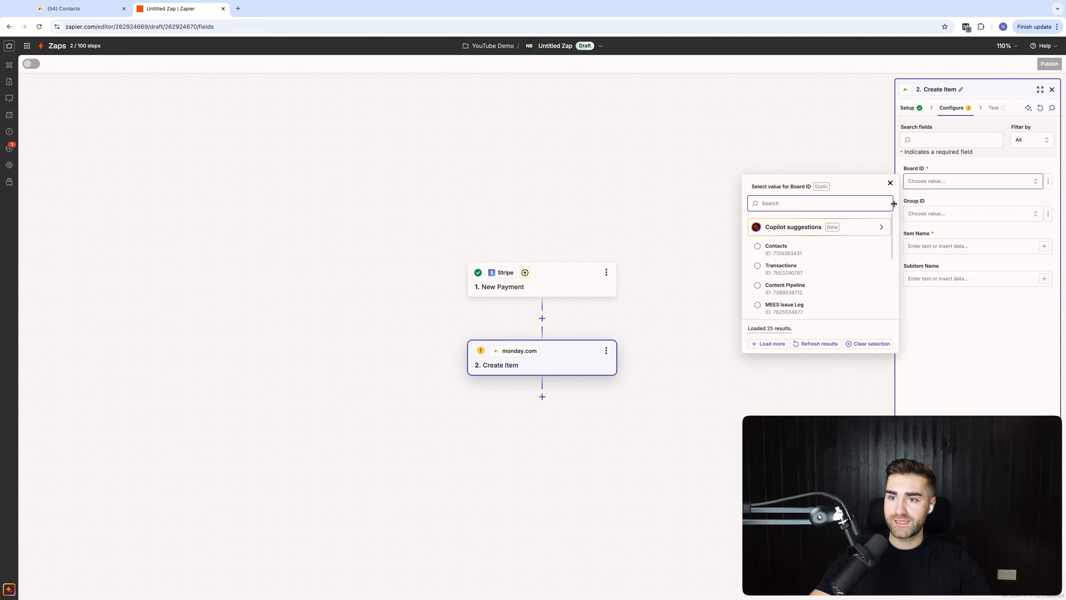
- Target the Transactions board and build the Item Name from the customer's name plus the payment's created date
click(792, 257)
click(971, 181)
click(1045, 246)
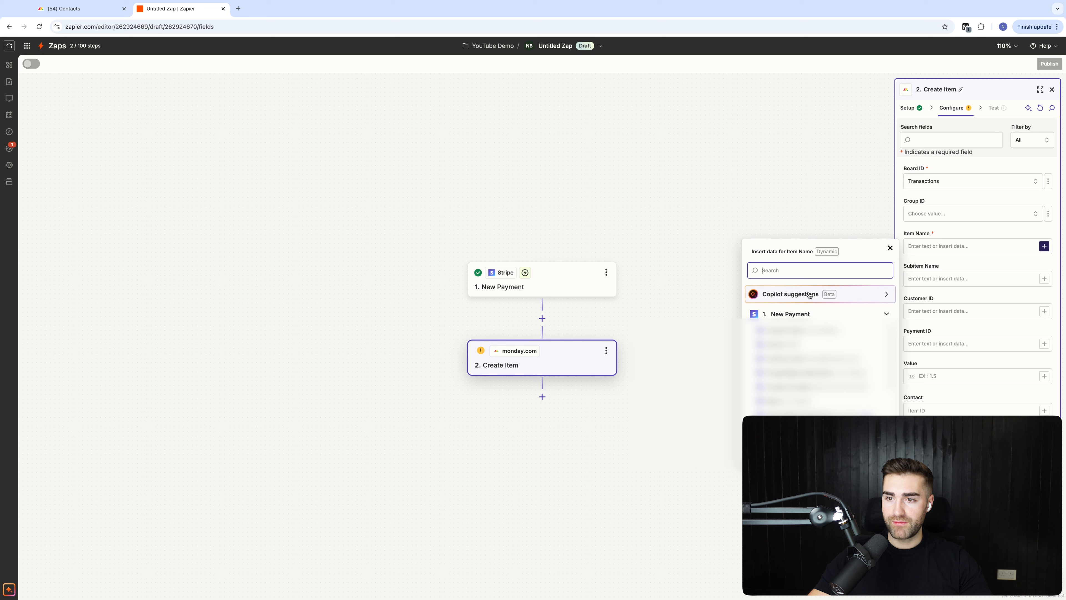
click(939, 248)
text(Example Name)
key(super+a)
text(Nick Board)
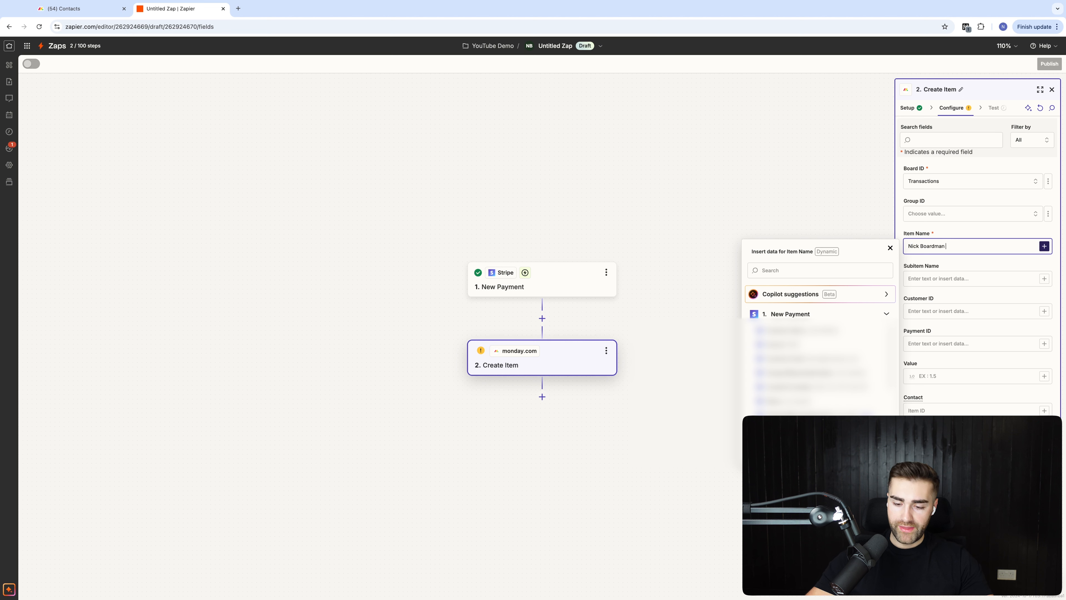
click(816, 387)
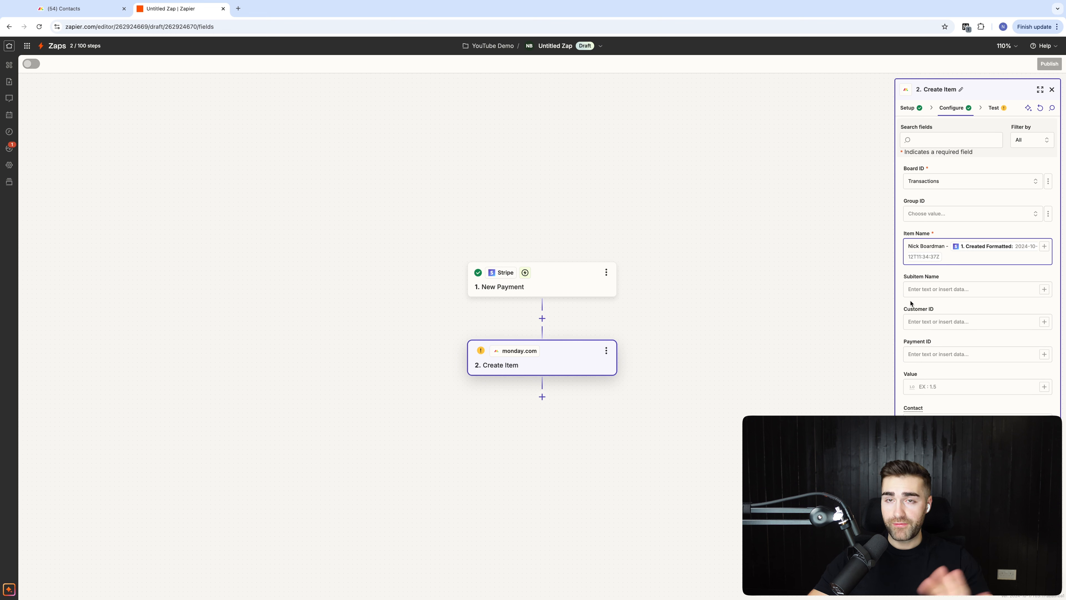
- Map Stripe's customer id into Customer ID and its payment ID into Payment ID
click(947, 321)
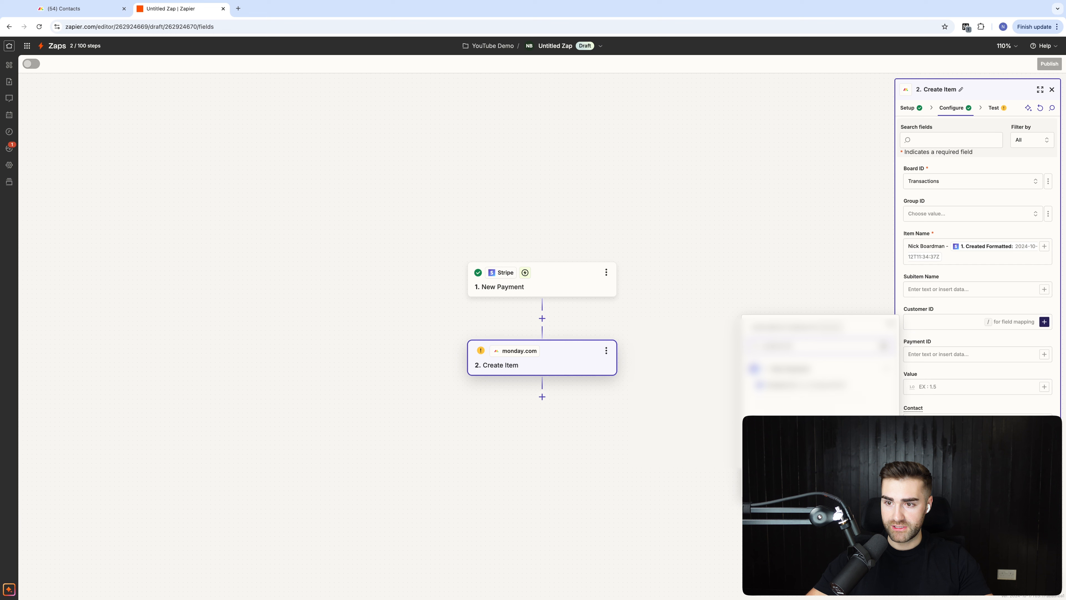
click(806, 386)
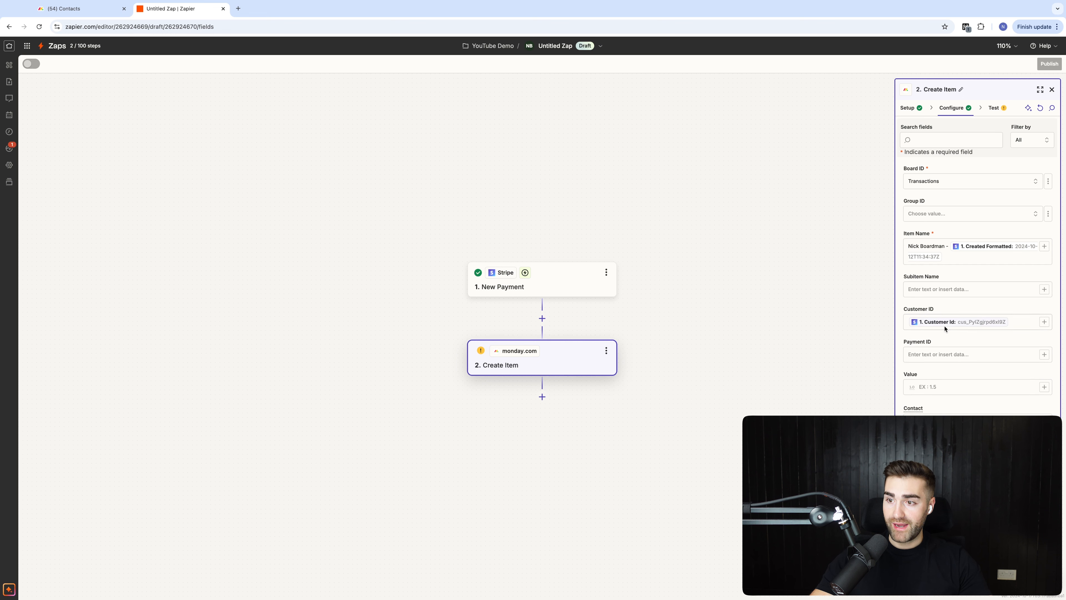
click(1044, 354)
text(payment id)
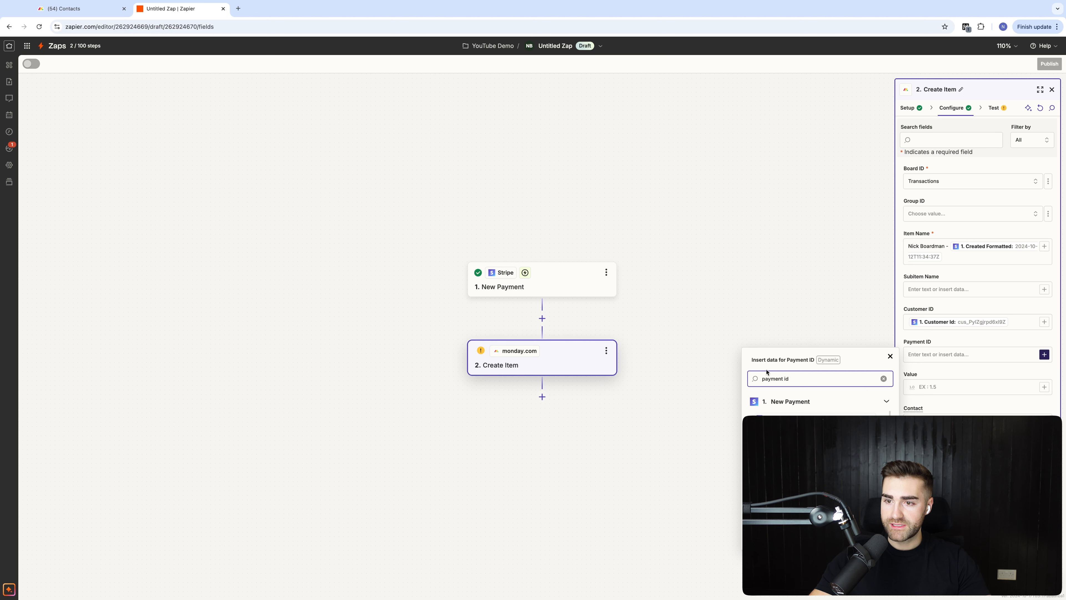
key(super+a)
key(BackSpace)
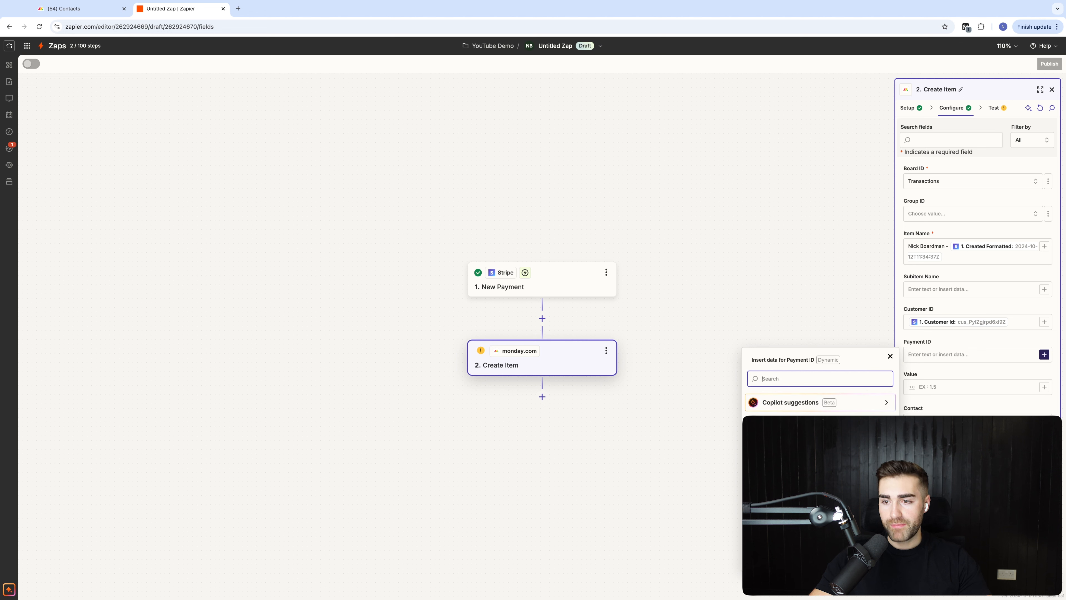
click(814, 455)
click(771, 307)
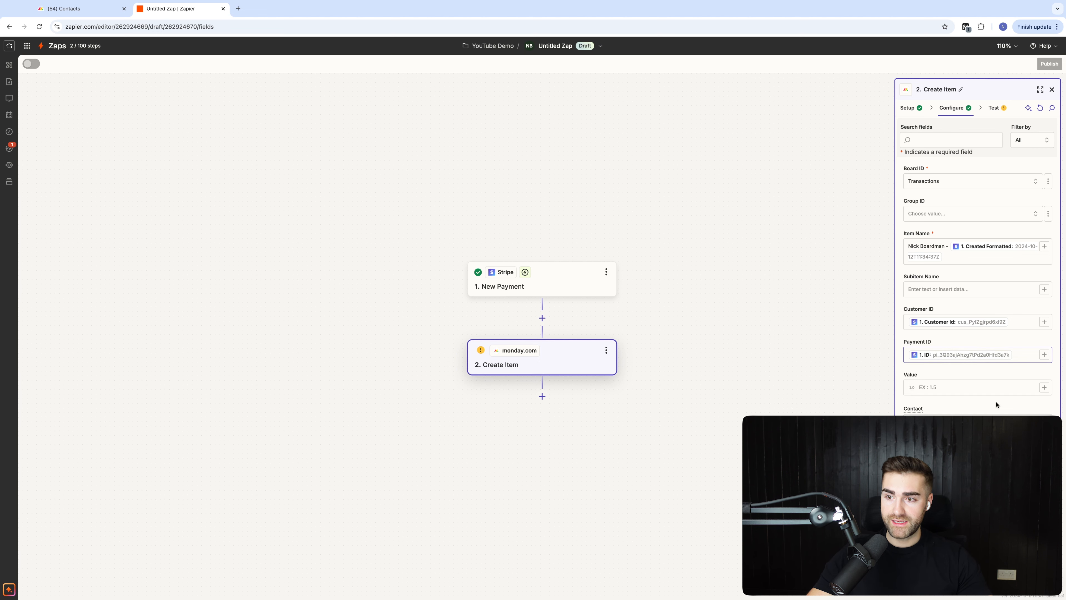
- Map the Stripe amount (1680) into Value and the payment date into Transaction Date
click(934, 387)
click(1044, 387)
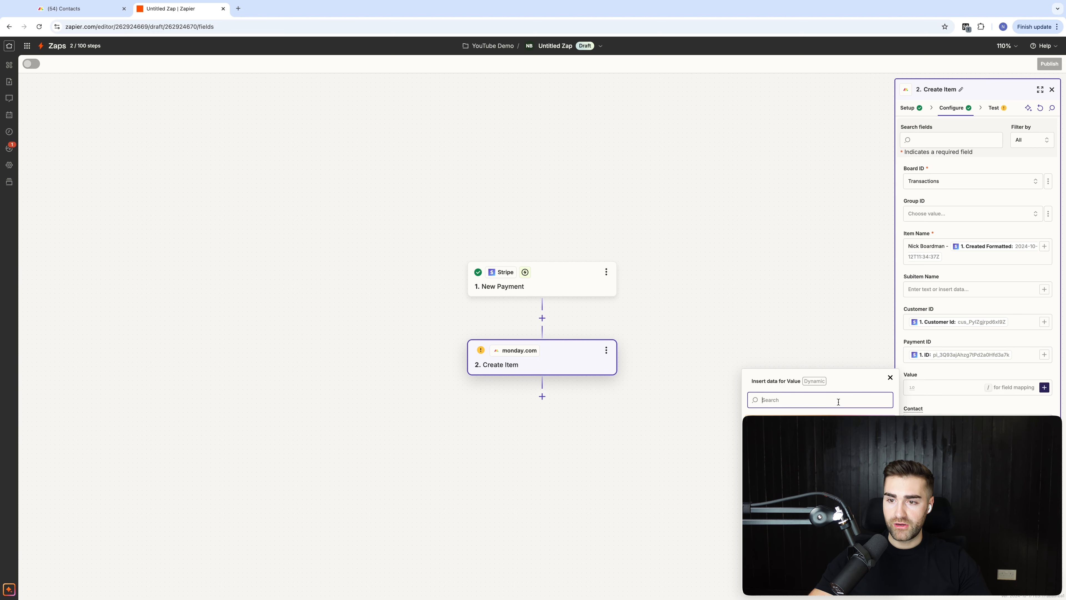
text(168-)
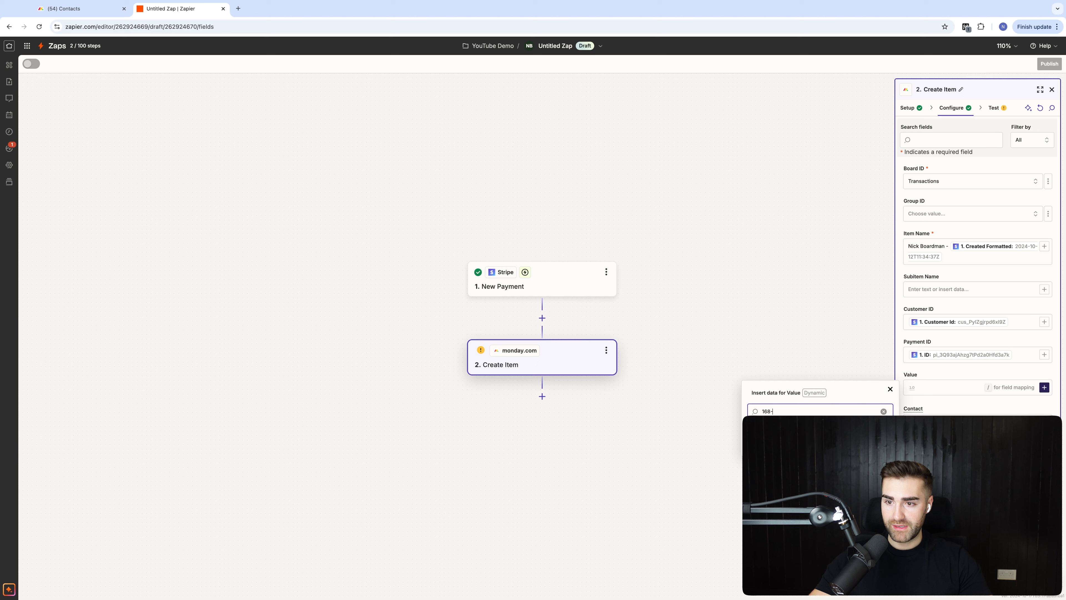
key(BackSpace)
text(0)
key(Return)
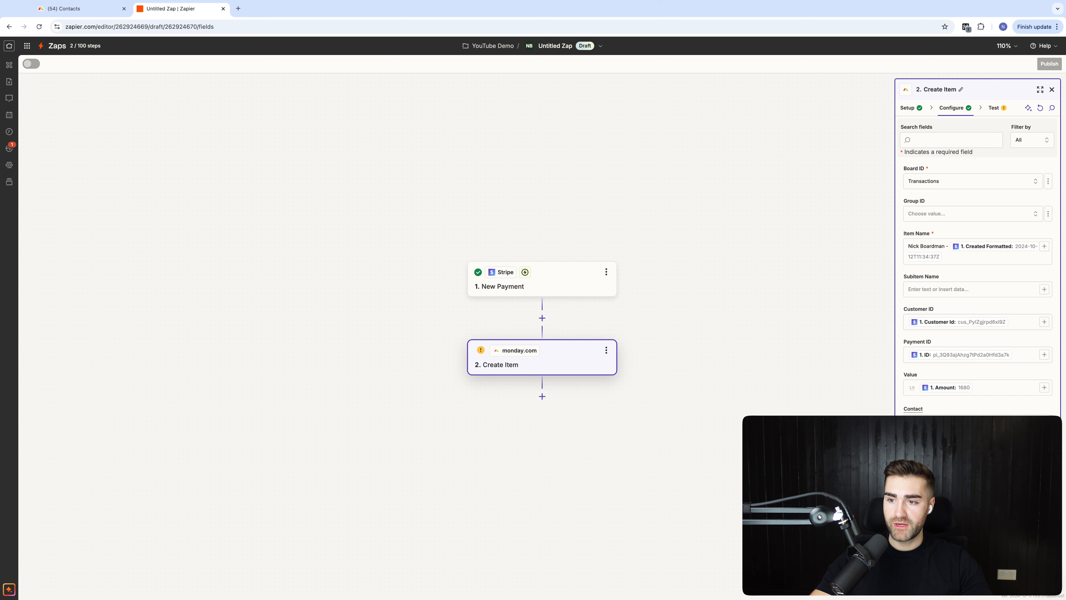
click(974, 453)
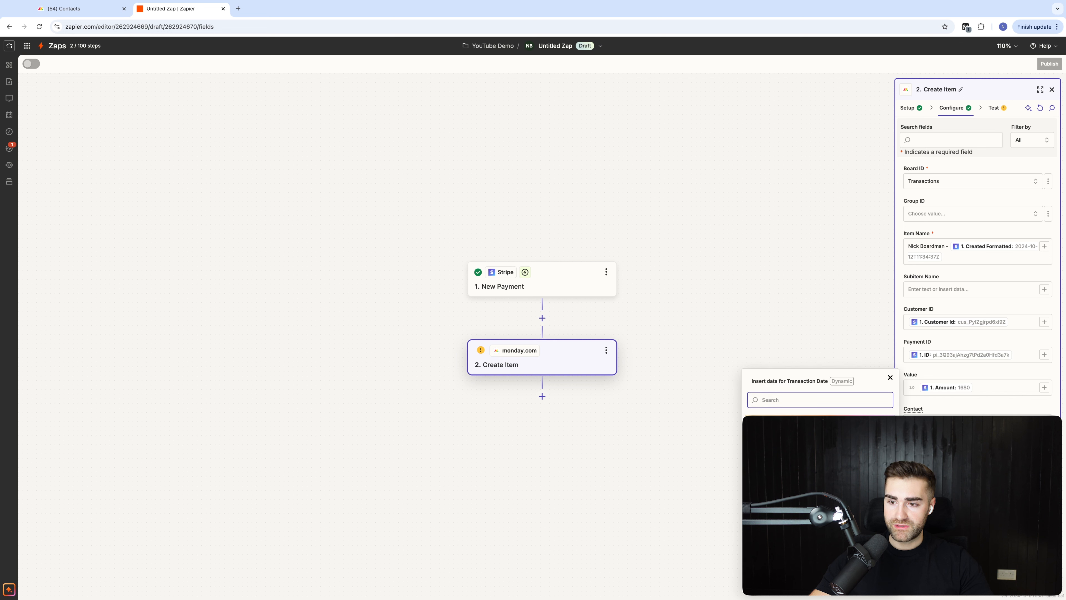
click(752, 323)
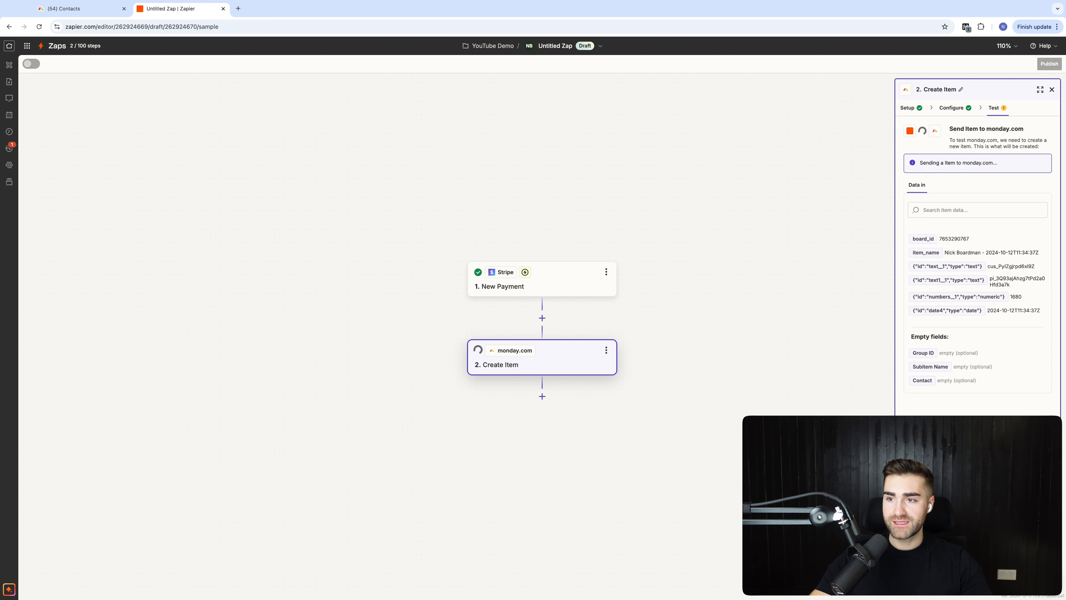
- Open the Transactions board and autofit the Transaction column to show the test item's full name
click(59, 9)
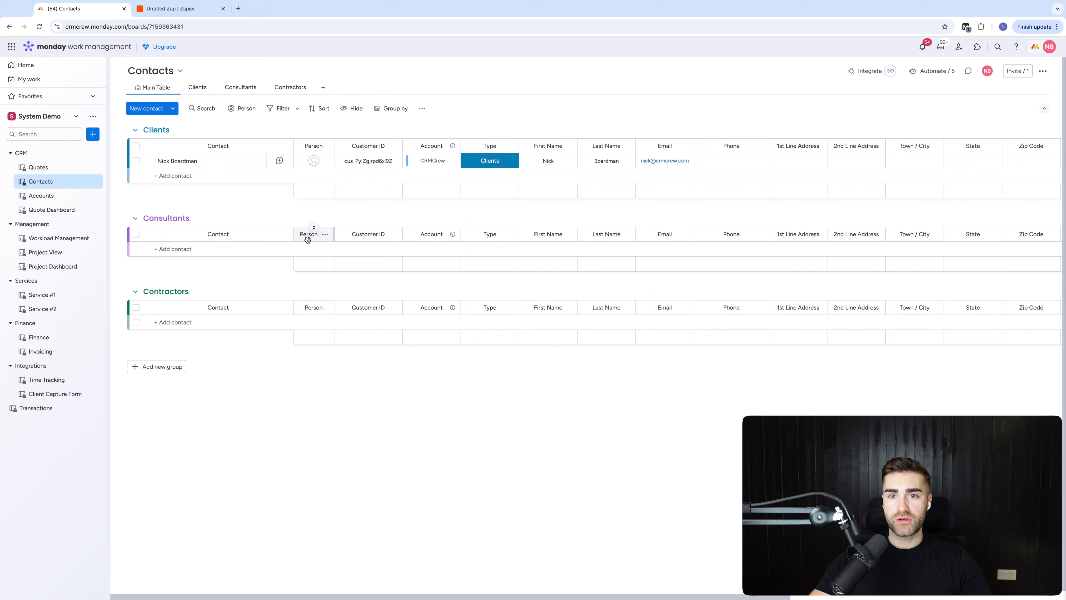
click(36, 407)
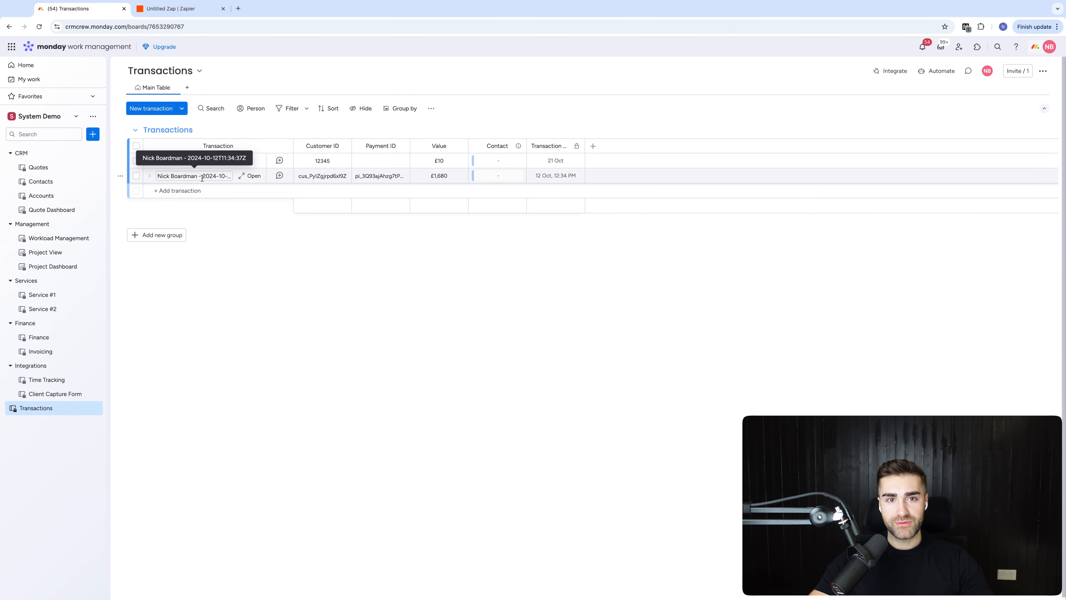
double_click(292, 146)
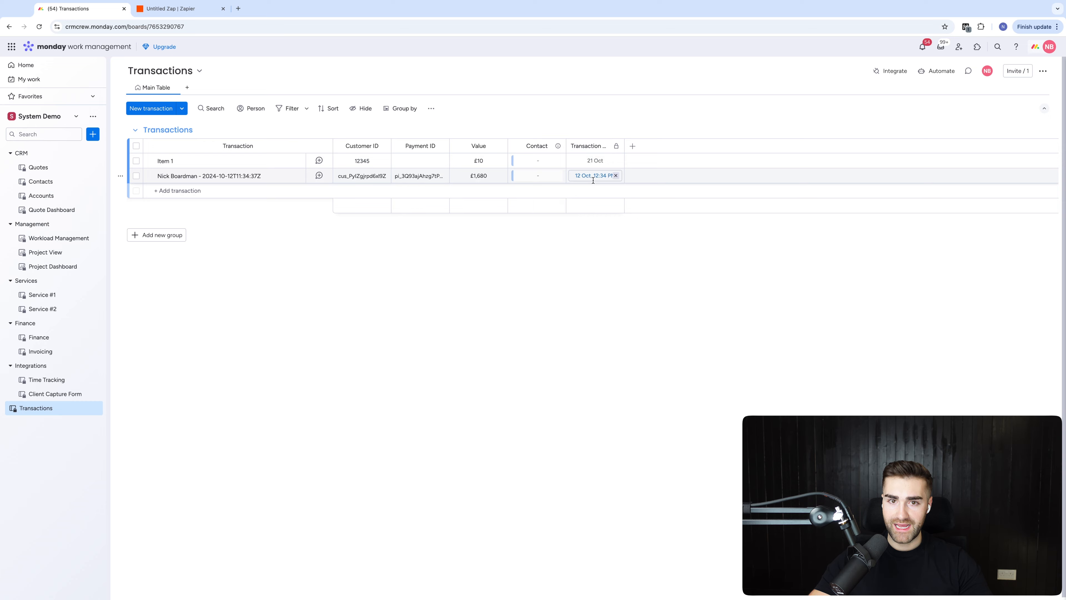
- Back in the Zap, reopen the Create Item field settings to edit the Item Name
click(180, 9)
click(951, 108)
click(977, 255)
- Remove the created date and trailing dash from Item Name, leaving only the customer's name
key(BackSpace)
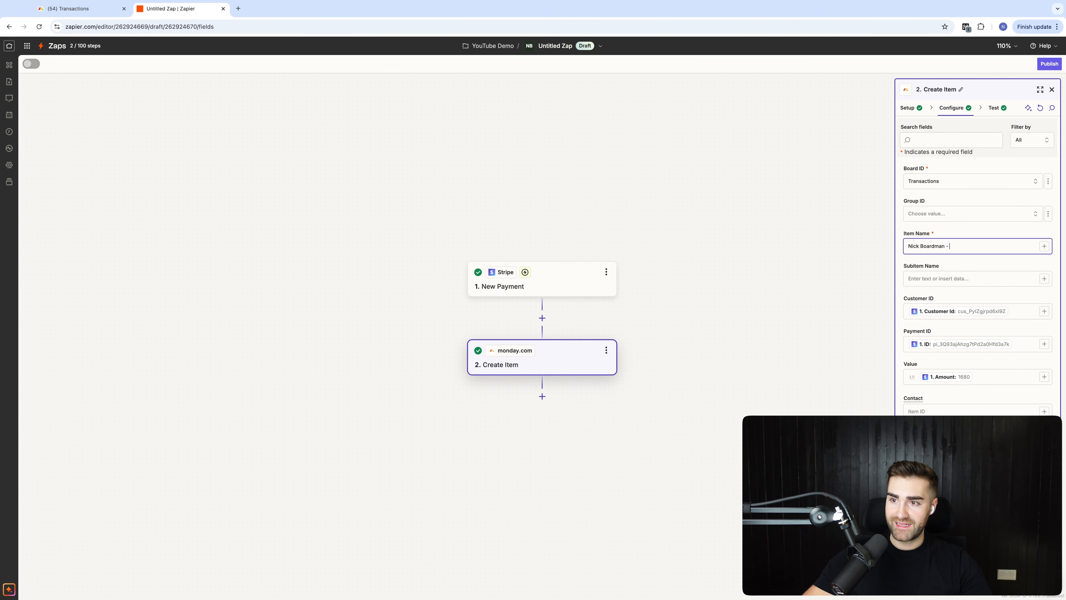
key(BackSpace)
click(931, 117)
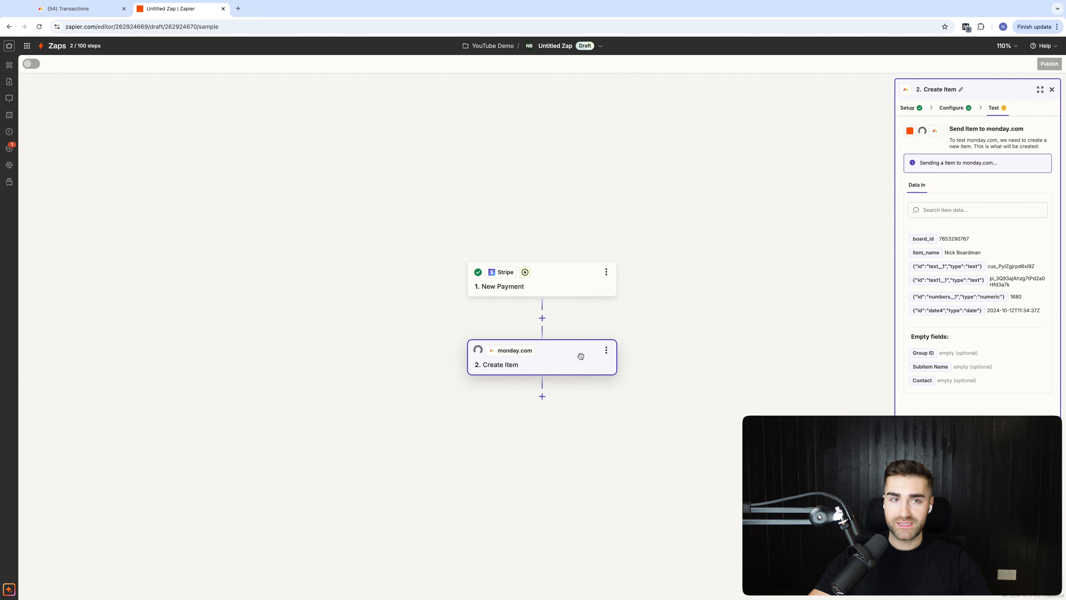
click(69, 8)
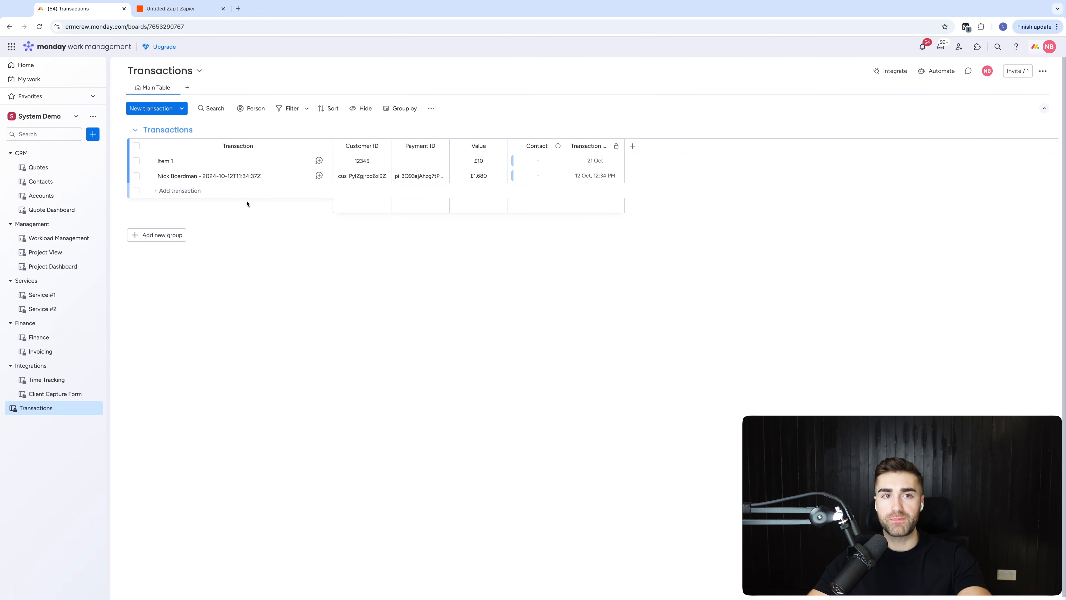
- Delete the date-stamped test transaction and open the Transactions board's Automation center
click(137, 175)
click(639, 572)
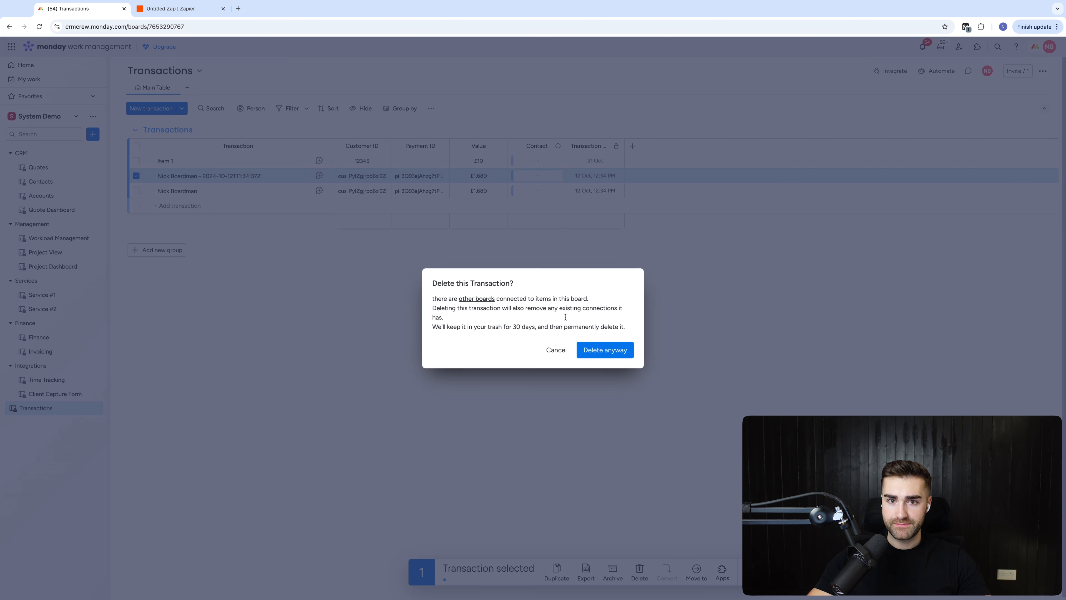
click(614, 353)
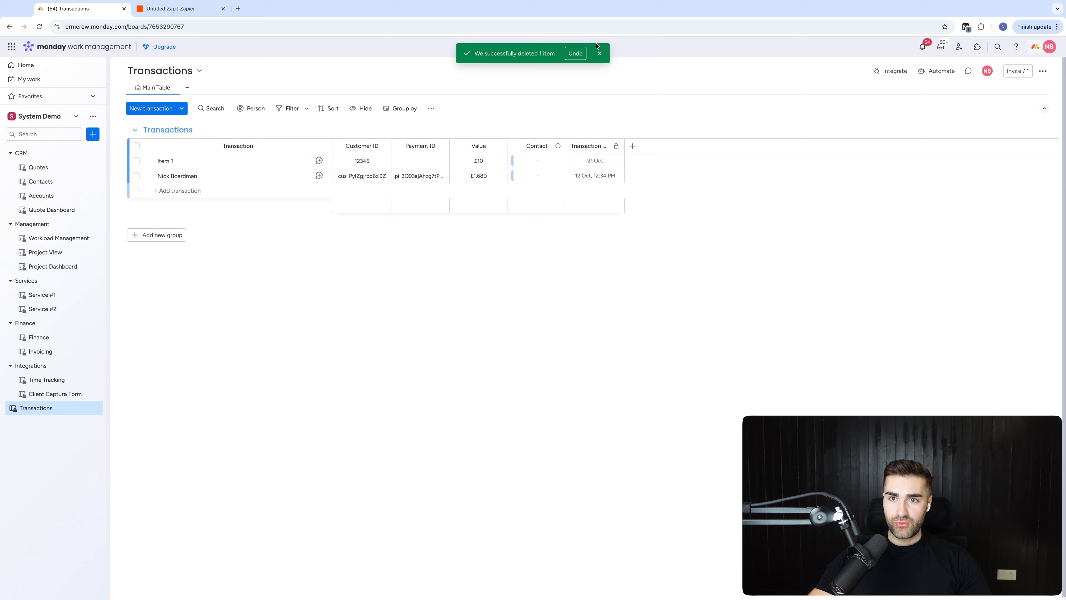
click(598, 55)
click(935, 70)
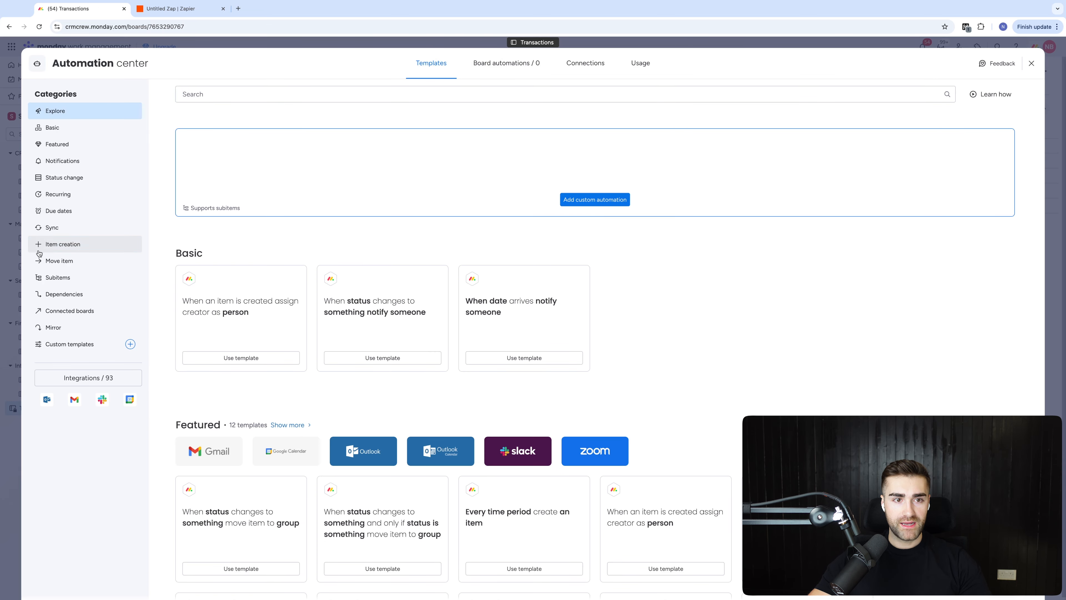
- Use the connect-matching-item template, matching on Customer ID and linking to the Contacts board
click(63, 244)
scroll(367, 335, down, 10)
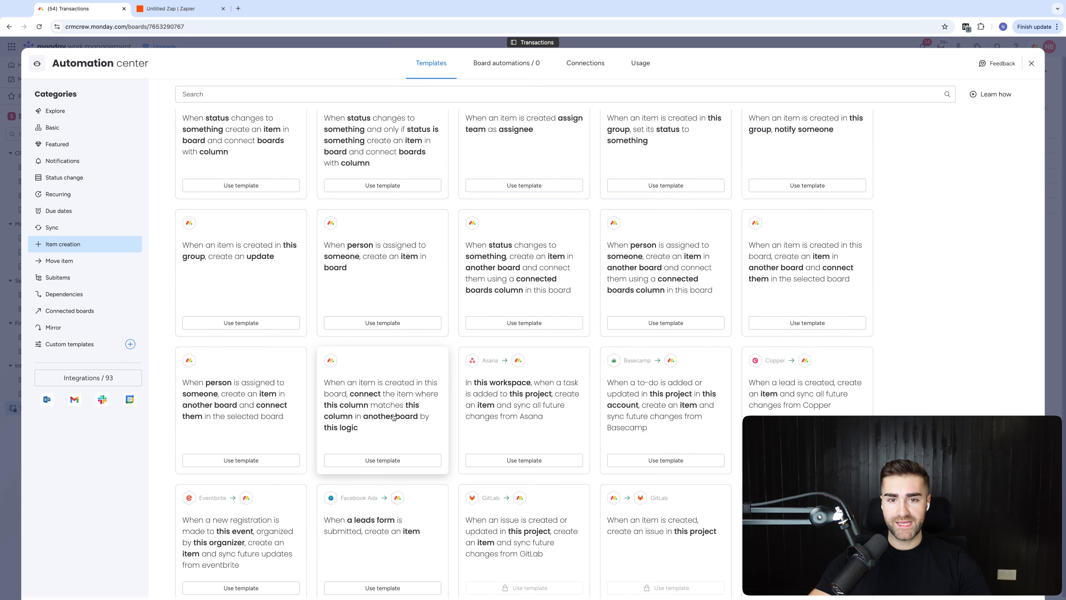
click(406, 394)
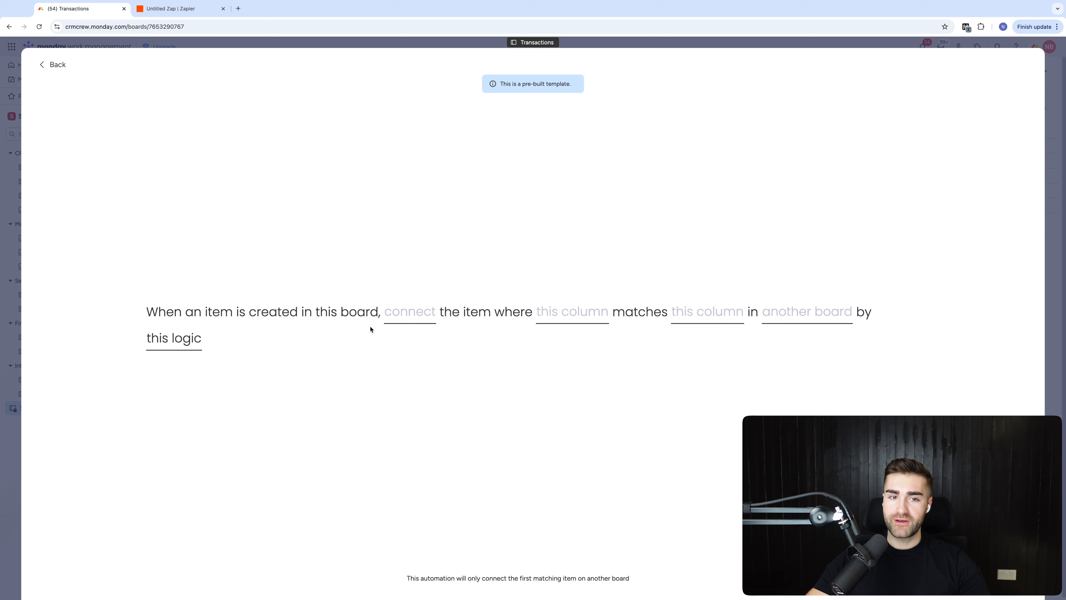
click(565, 311)
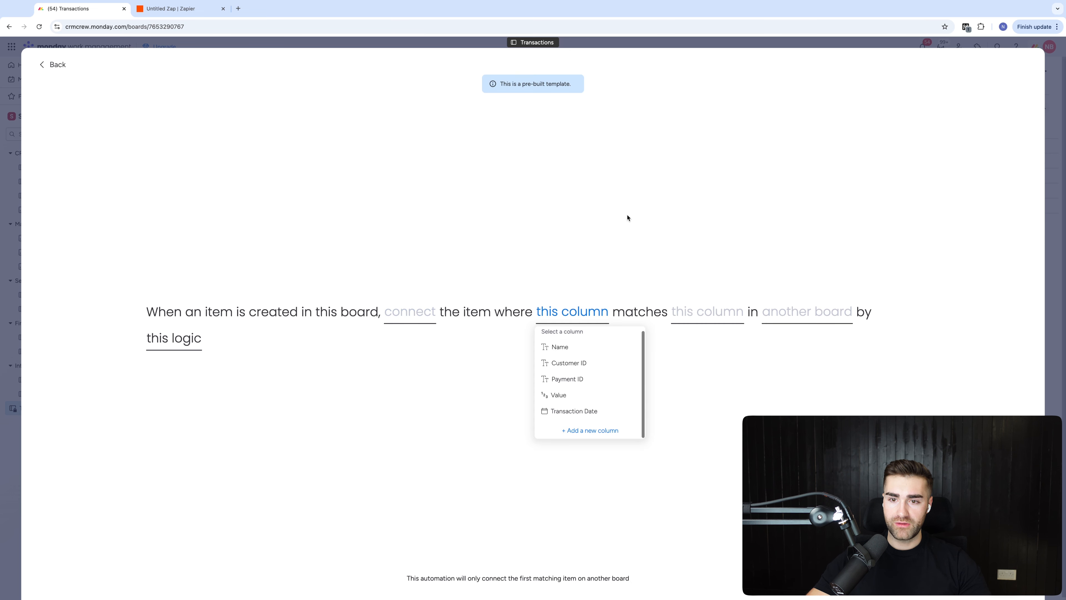
click(569, 363)
click(709, 311)
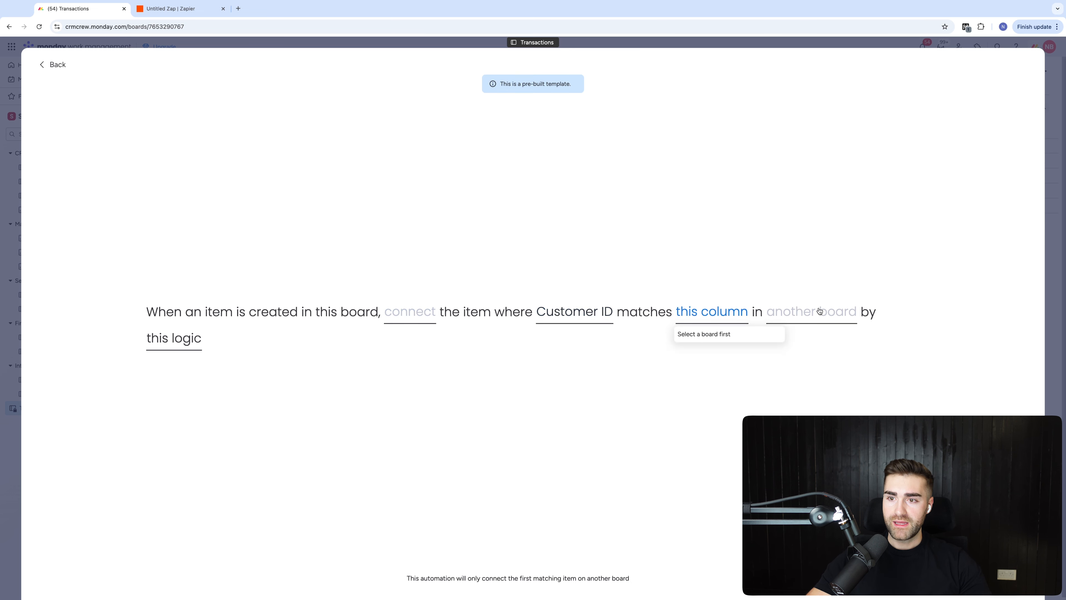
click(809, 321)
click(787, 369)
click(729, 332)
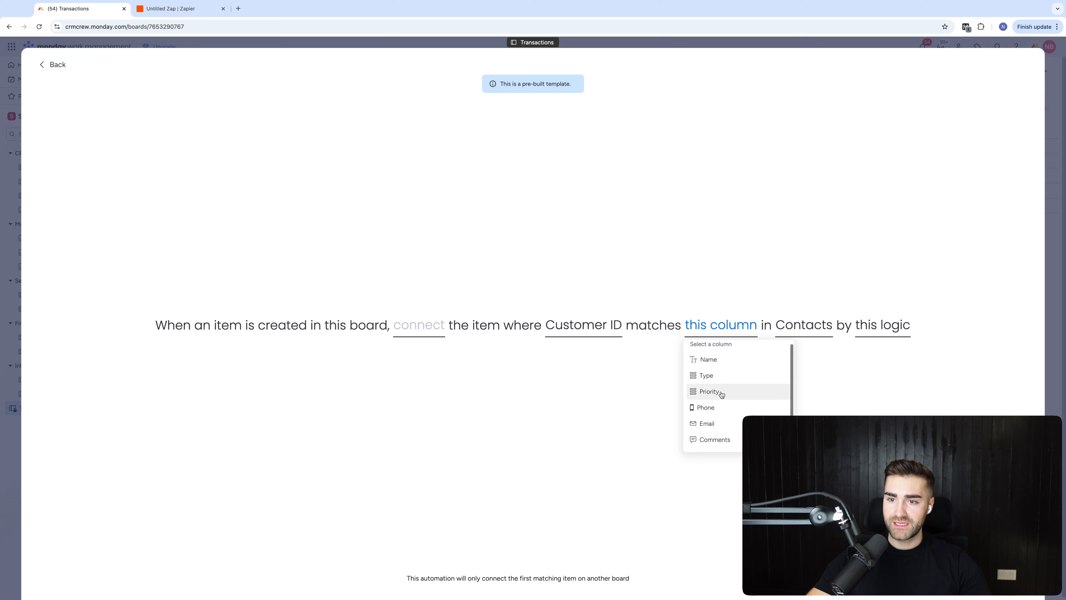
- Re-pick the Contacts board and its Customer ID column, set the connect option, and create the automation
click(779, 326)
click(718, 332)
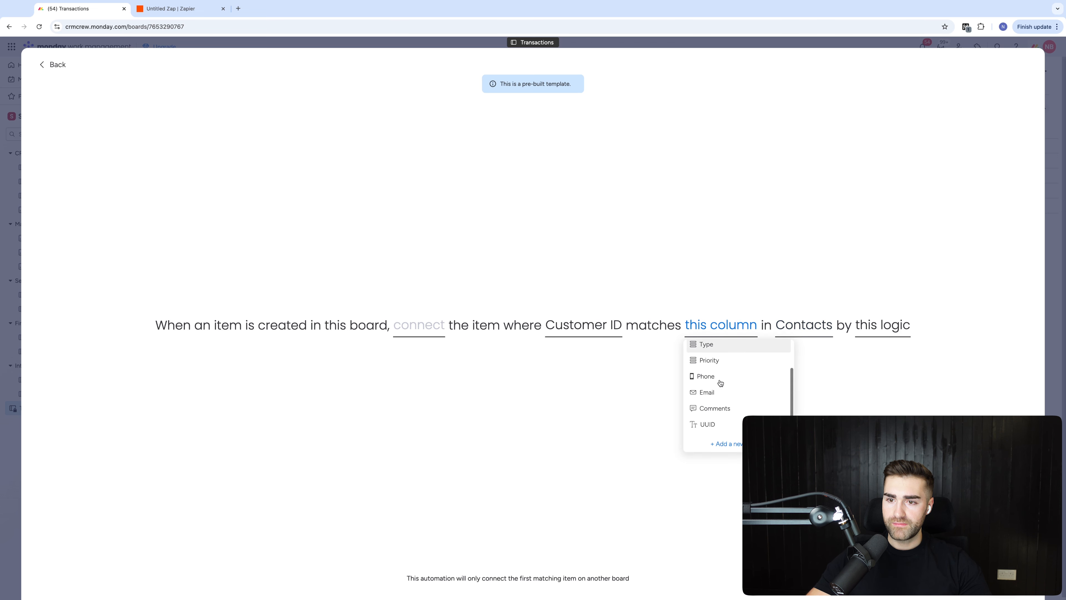
click(800, 332)
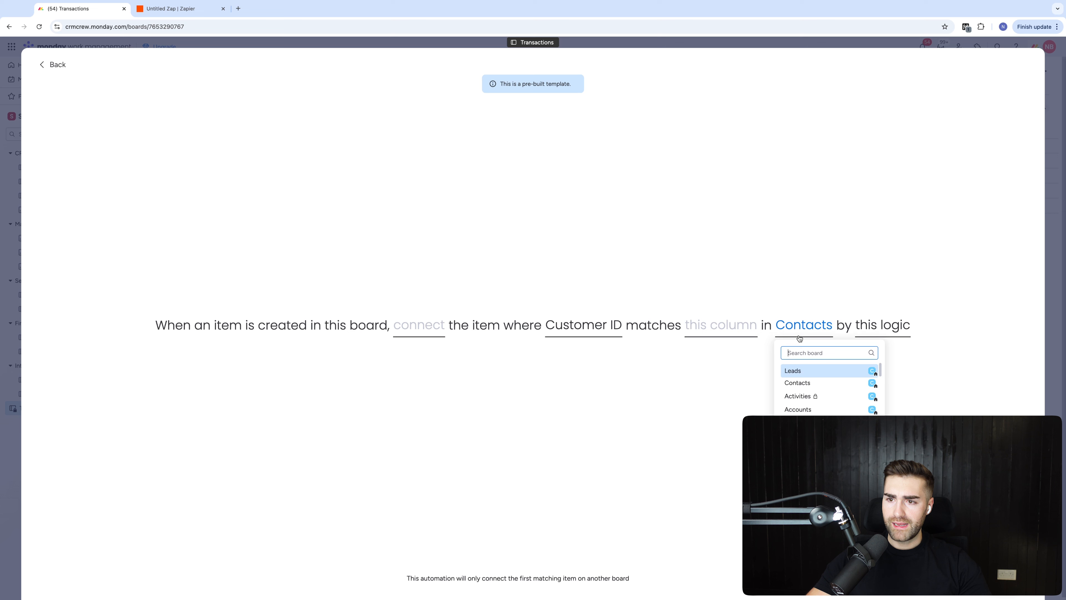
scroll(802, 380, down, 1)
text(contacts)
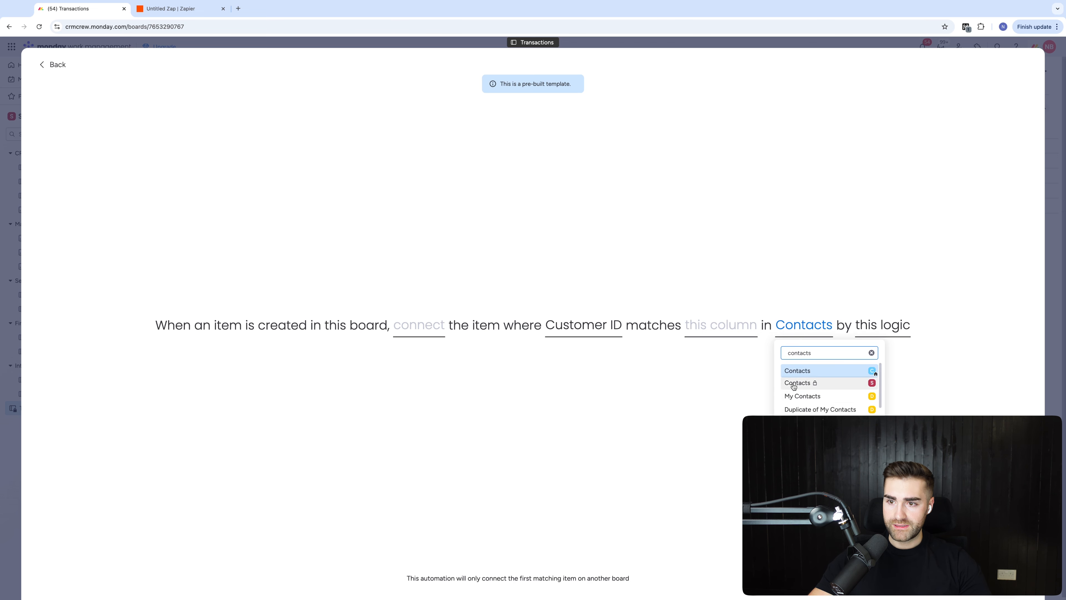
click(792, 384)
click(739, 325)
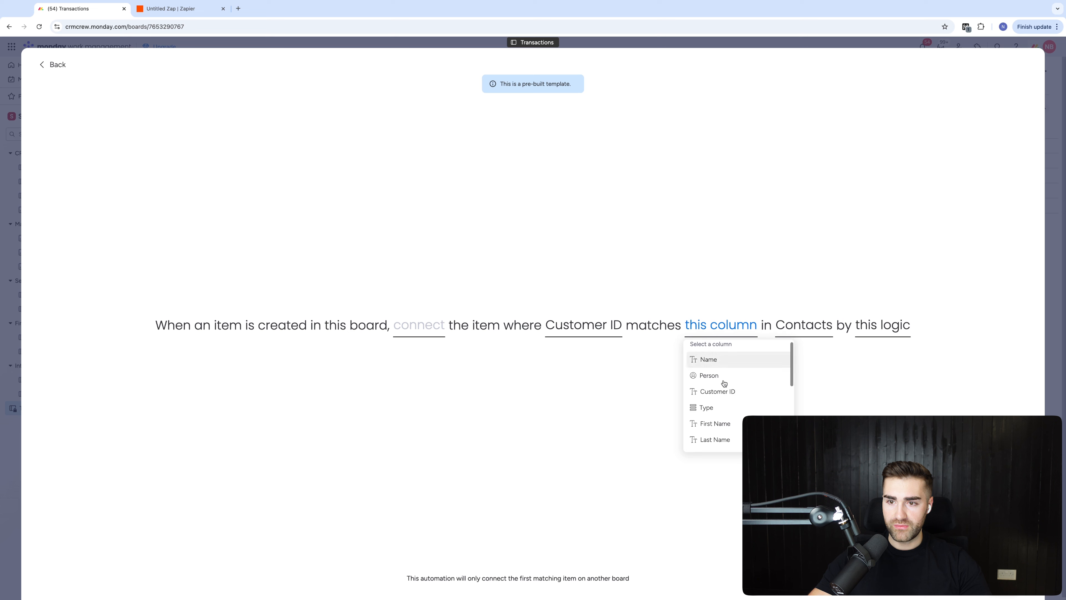
click(720, 391)
click(436, 325)
click(420, 365)
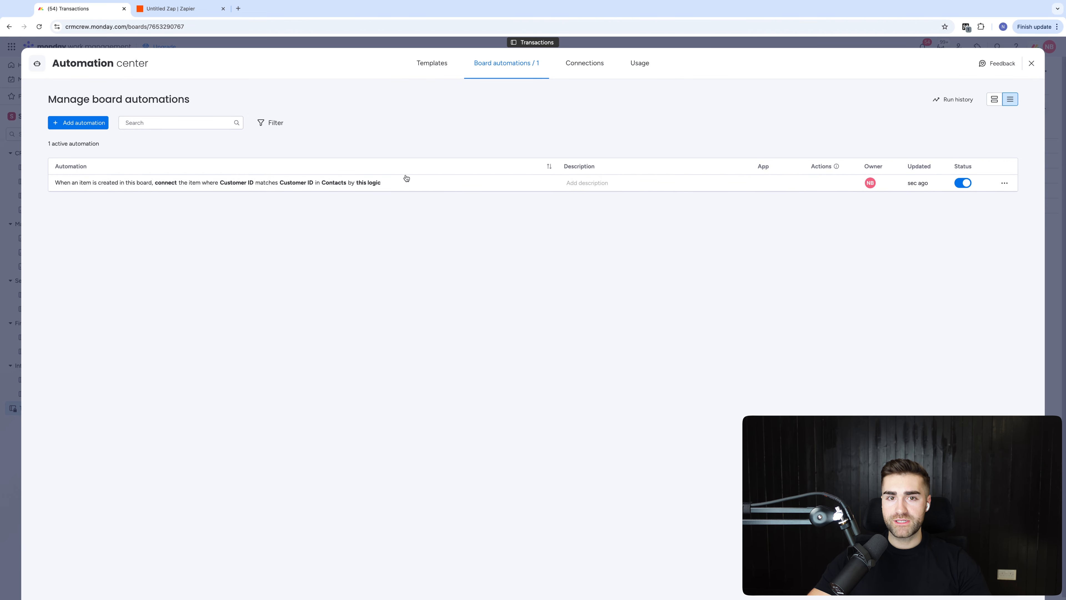
click(1031, 63)
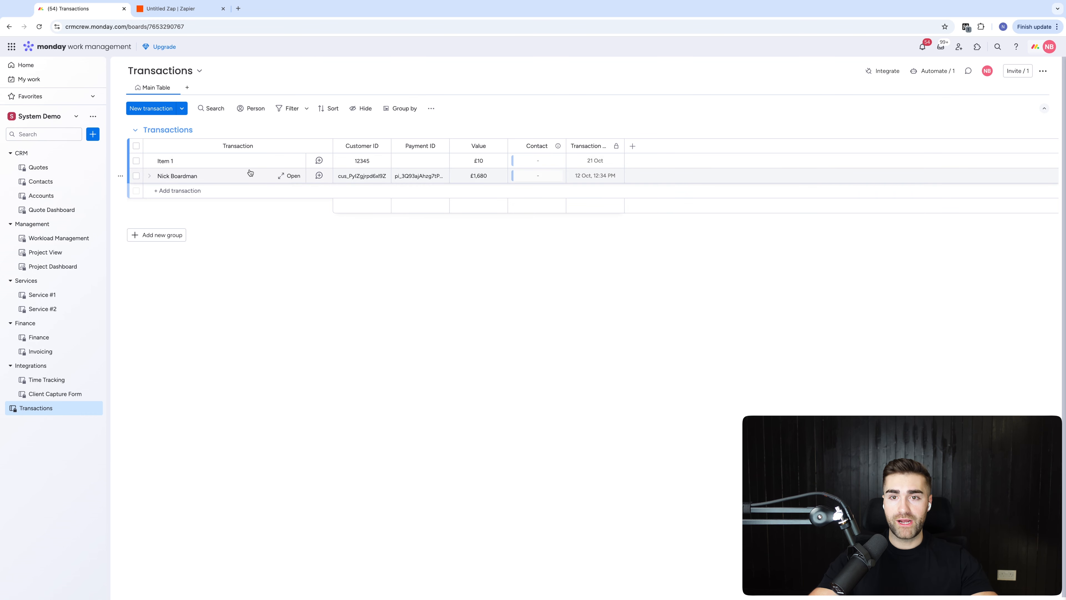
- Delete both old transactions, Item 1 and the customer's item, from the Transactions board
click(136, 160)
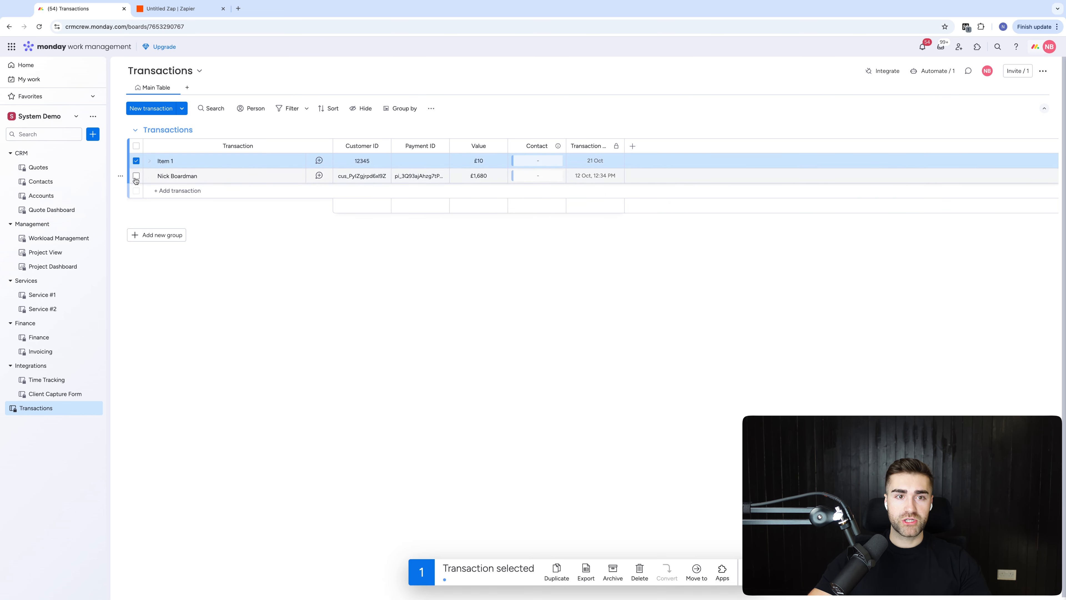
click(136, 175)
click(639, 571)
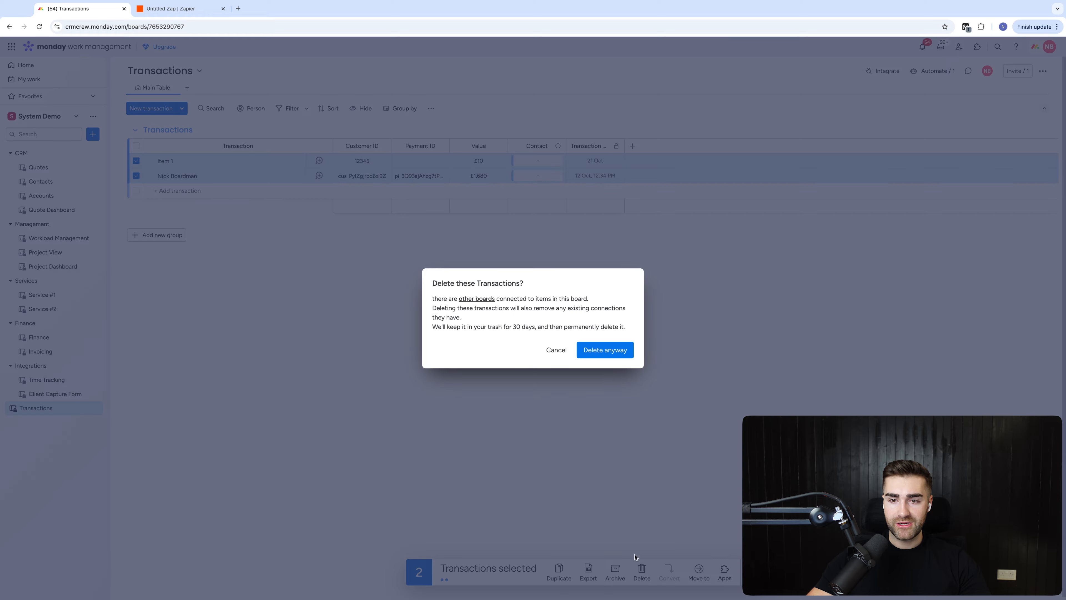
click(605, 349)
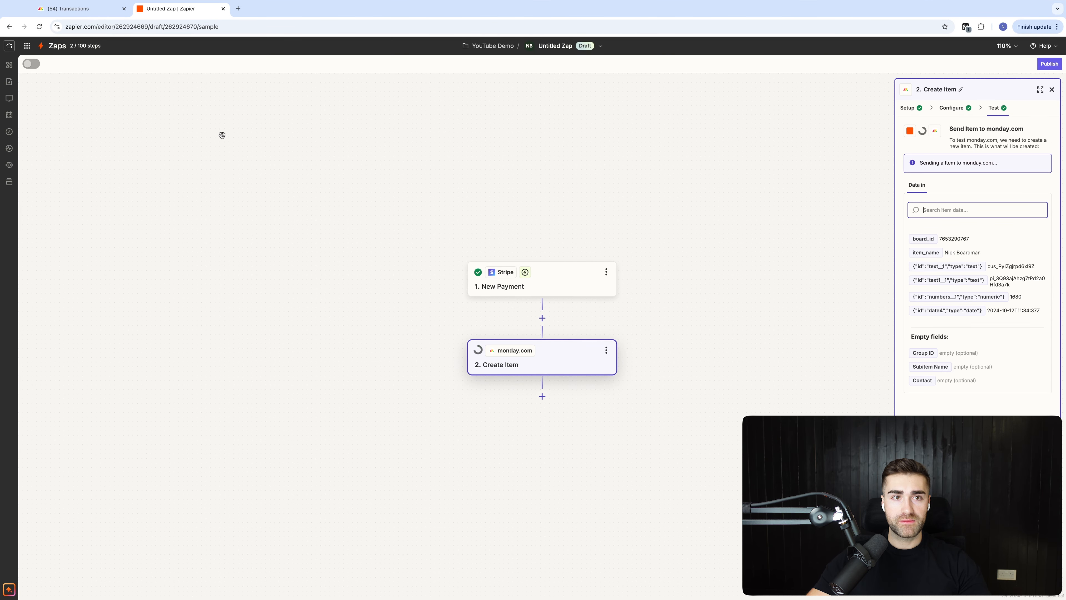
click(75, 16)
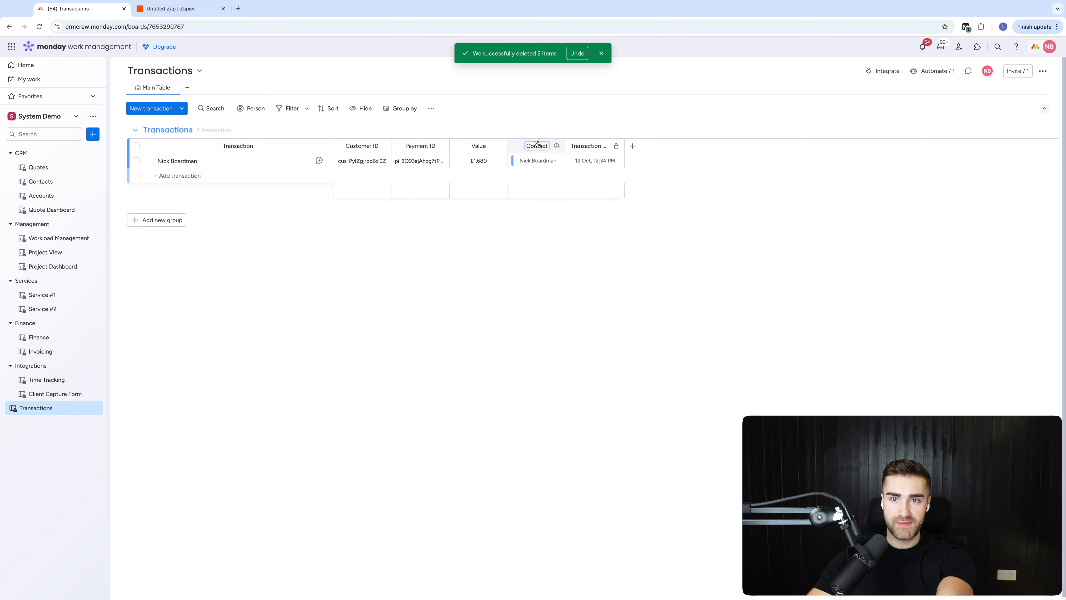
- Scroll across the Contacts board to check the contact's values
click(80, 184)
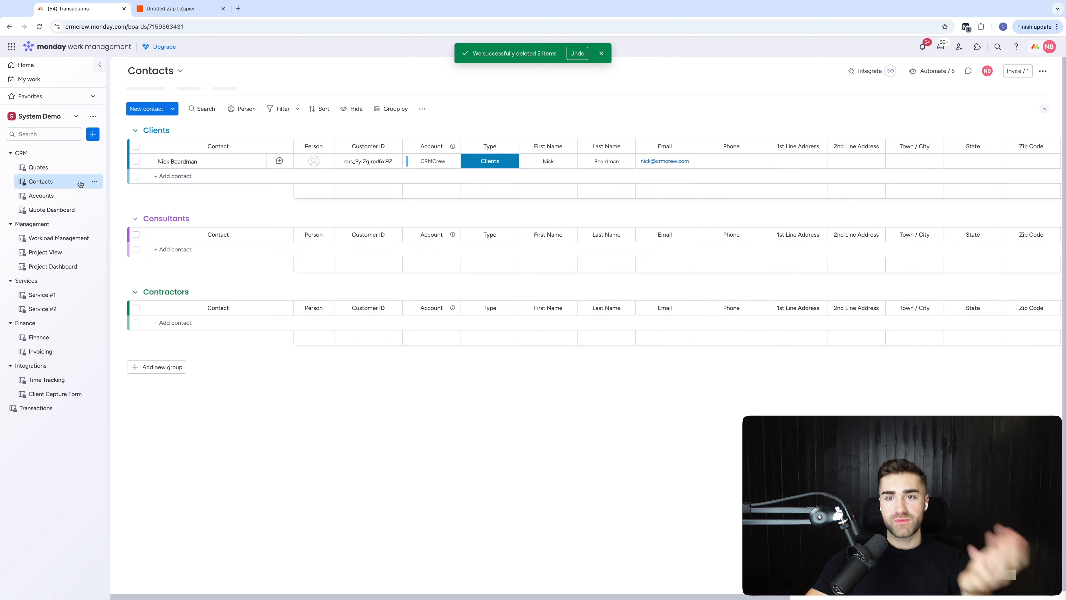
scroll(965, 153, right, 9)
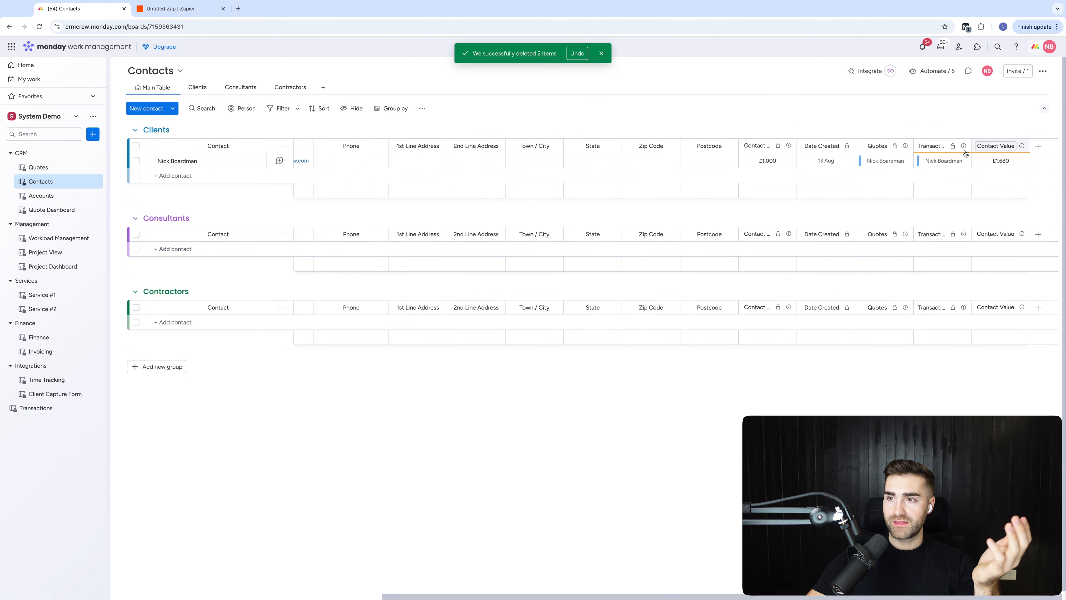
scroll(969, 160, left, 9)
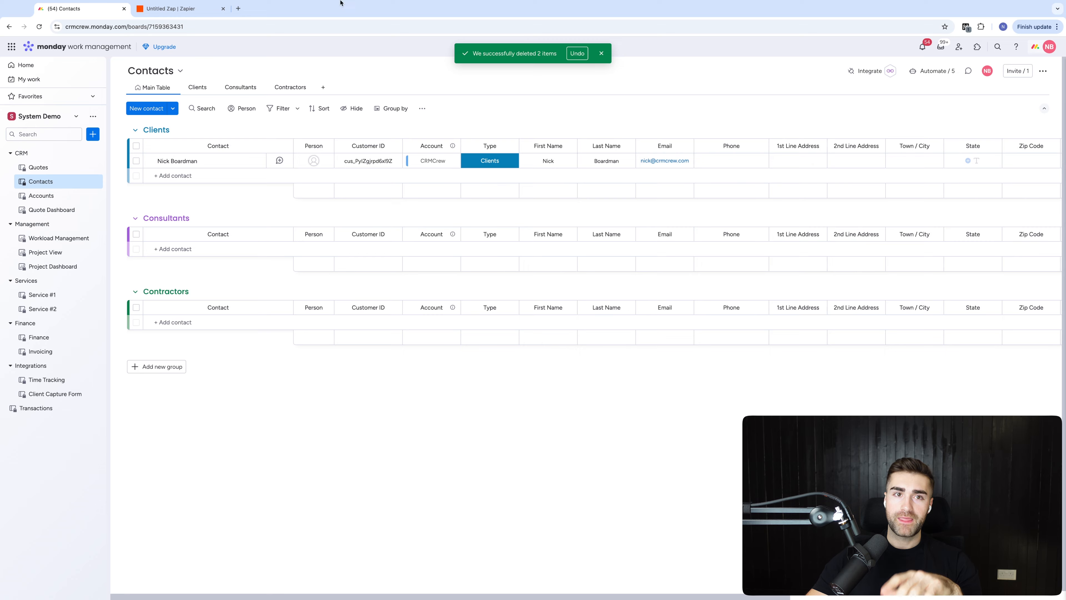
- Retest the Zapier step to send a second £1,680 item, then view the Transactions board
click(180, 8)
click(940, 579)
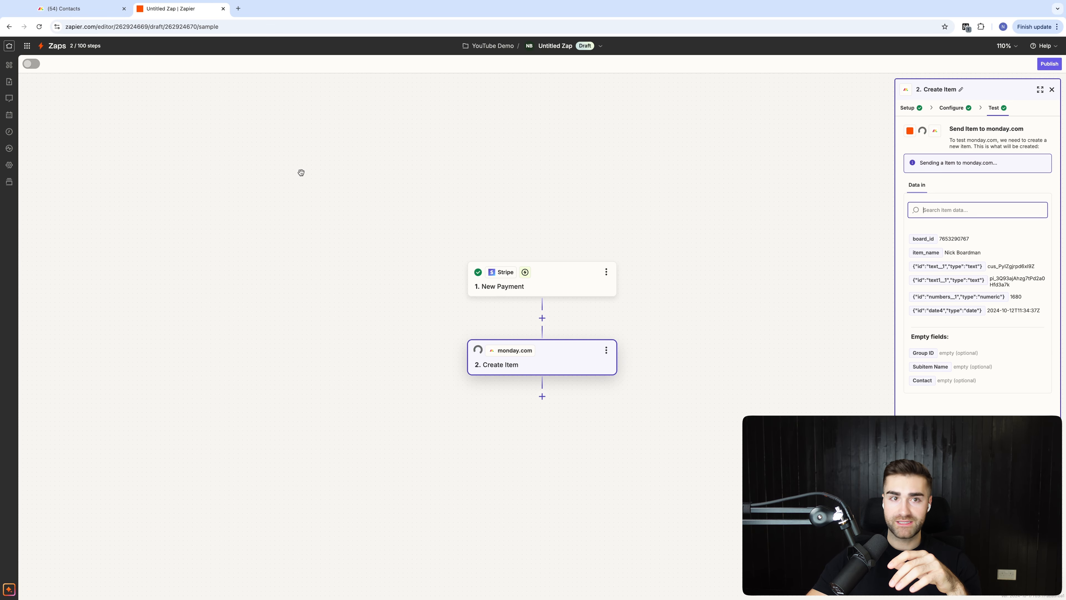
click(66, 10)
click(36, 407)
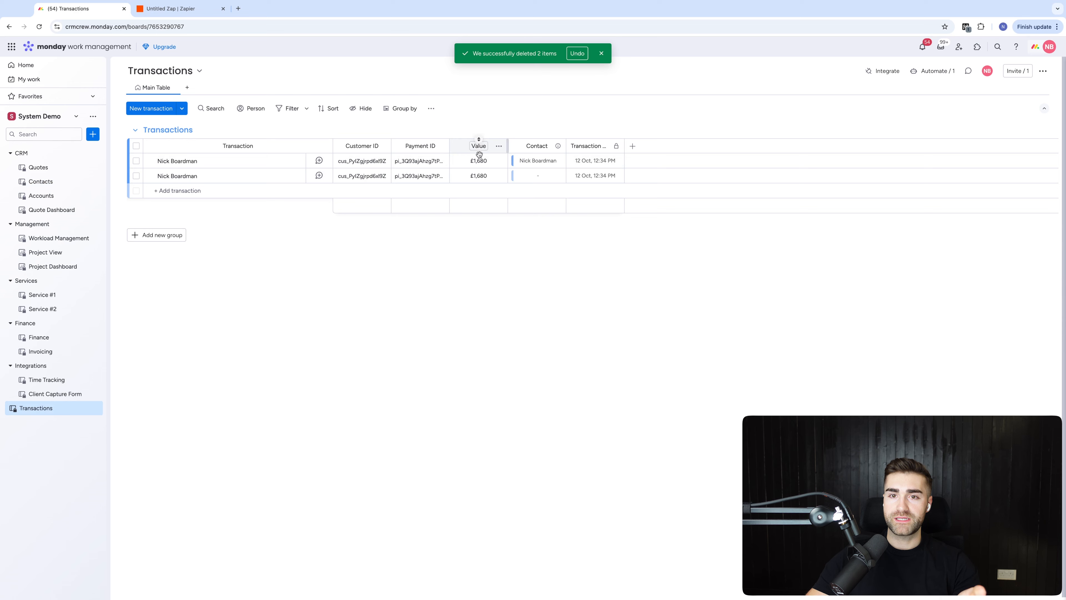
- Check the contact's Contact Value totals £3,360 against the Transactions board and Zap editor
click(40, 182)
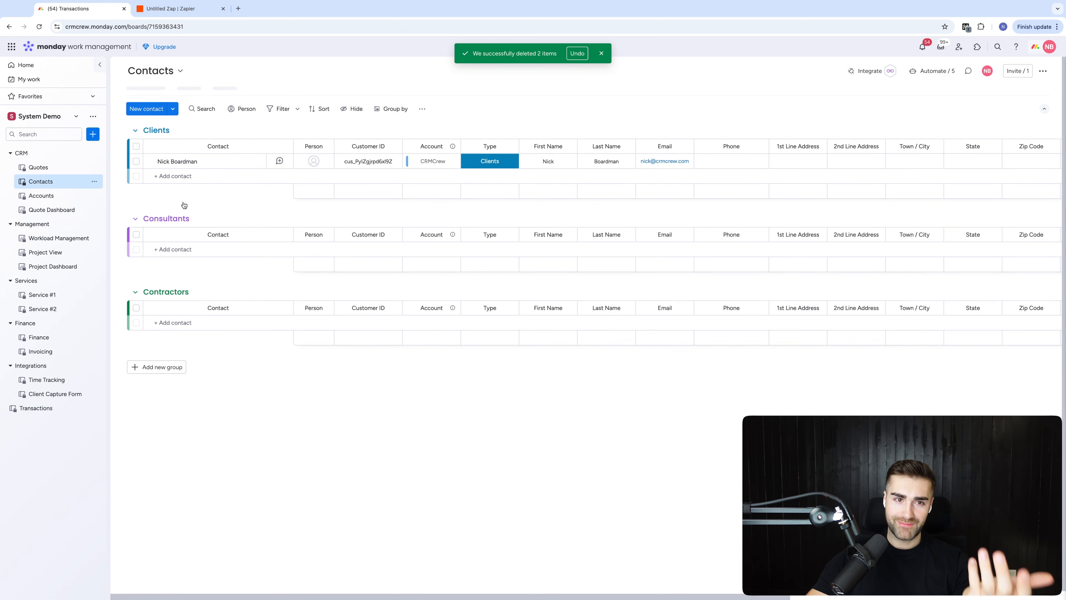
scroll(563, 210, right, 5)
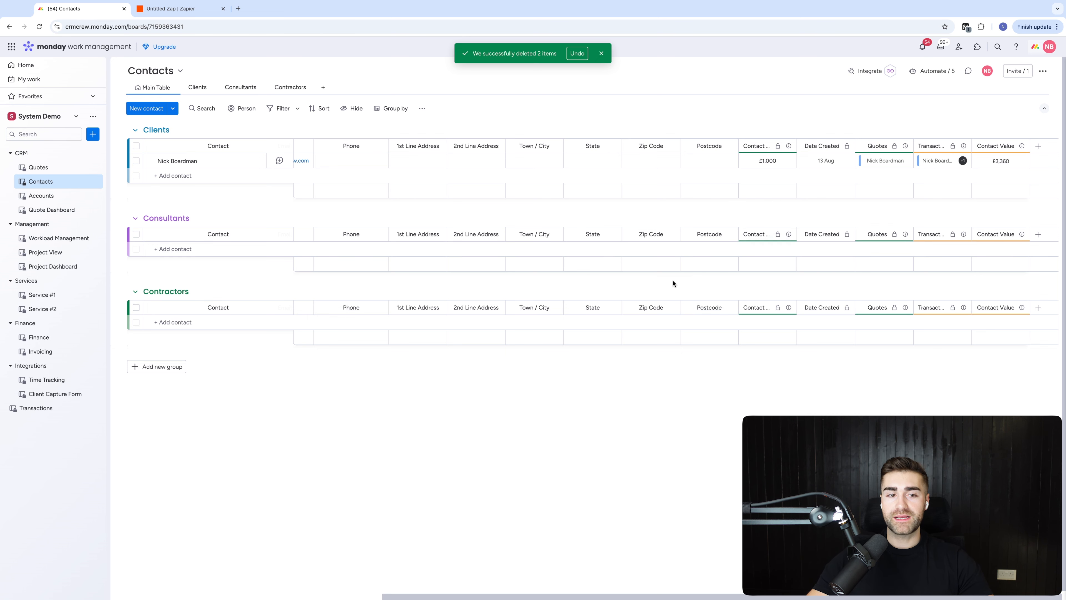
click(38, 408)
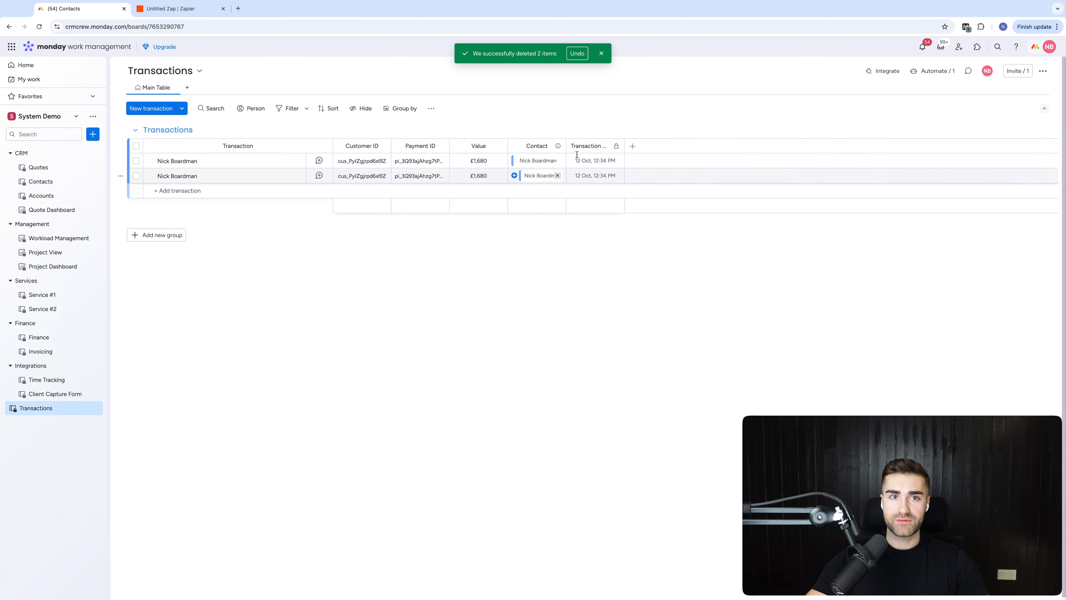
key(ctrl+Tab)
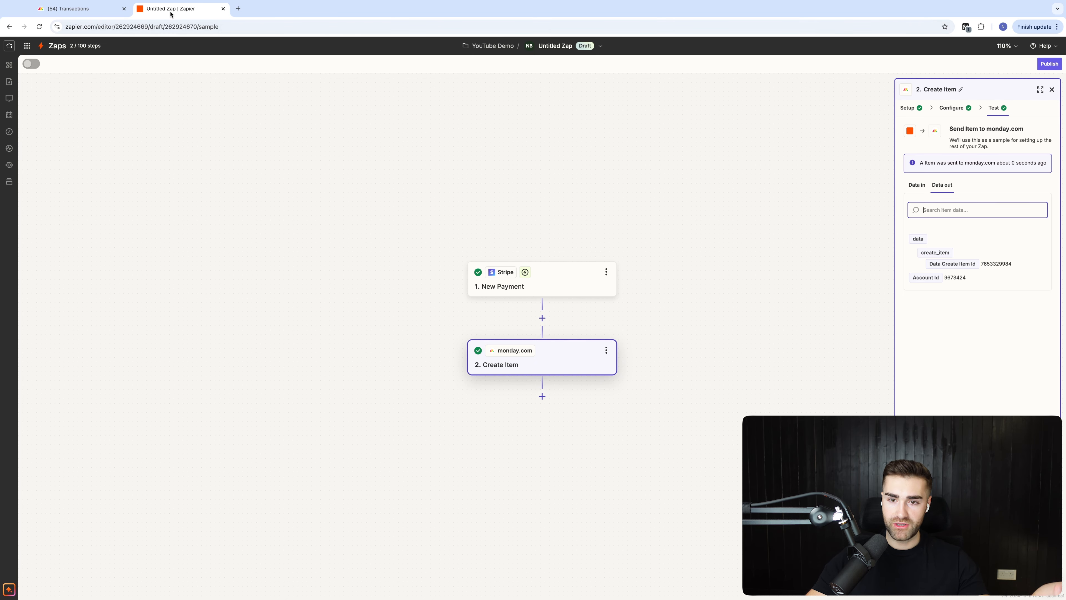
click(81, 9)
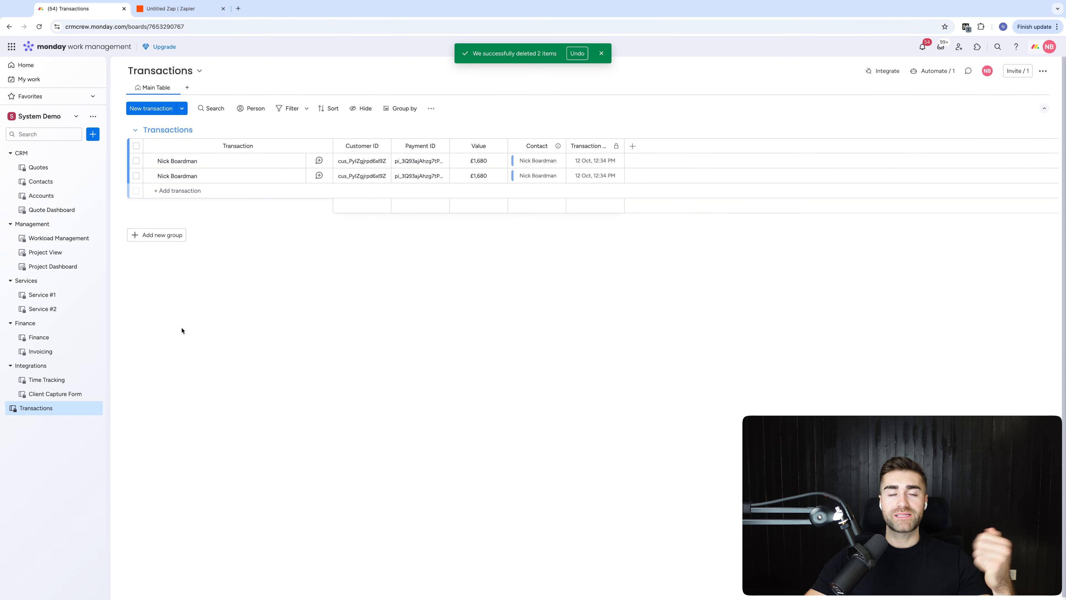
- Return to the Contacts table and bring up the new view type options
click(38, 183)
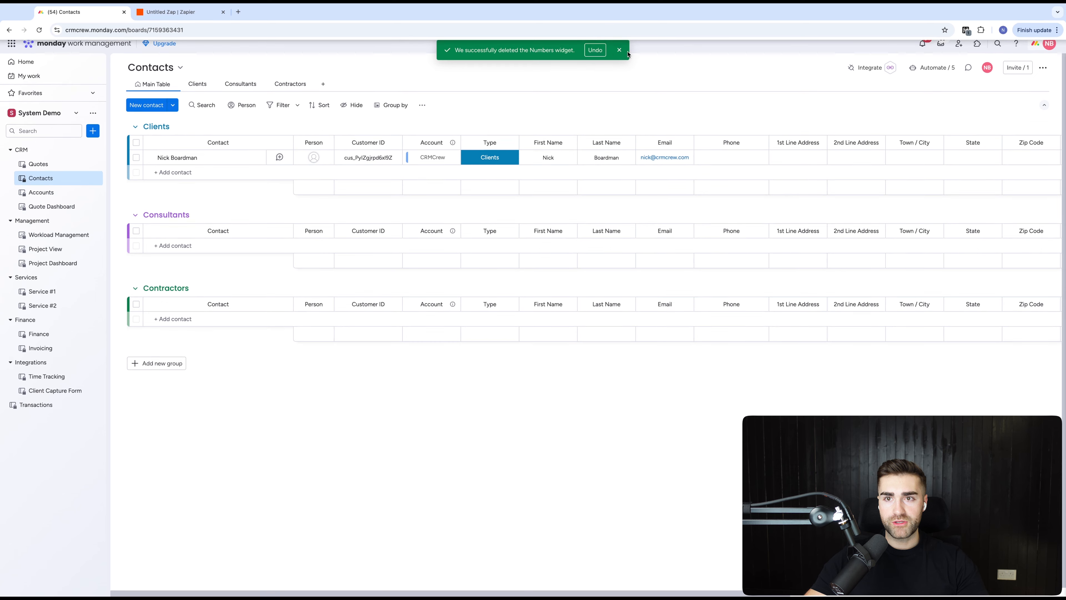
scroll(1002, 120, right, 9)
scroll(1002, 120, left, 9)
click(323, 88)
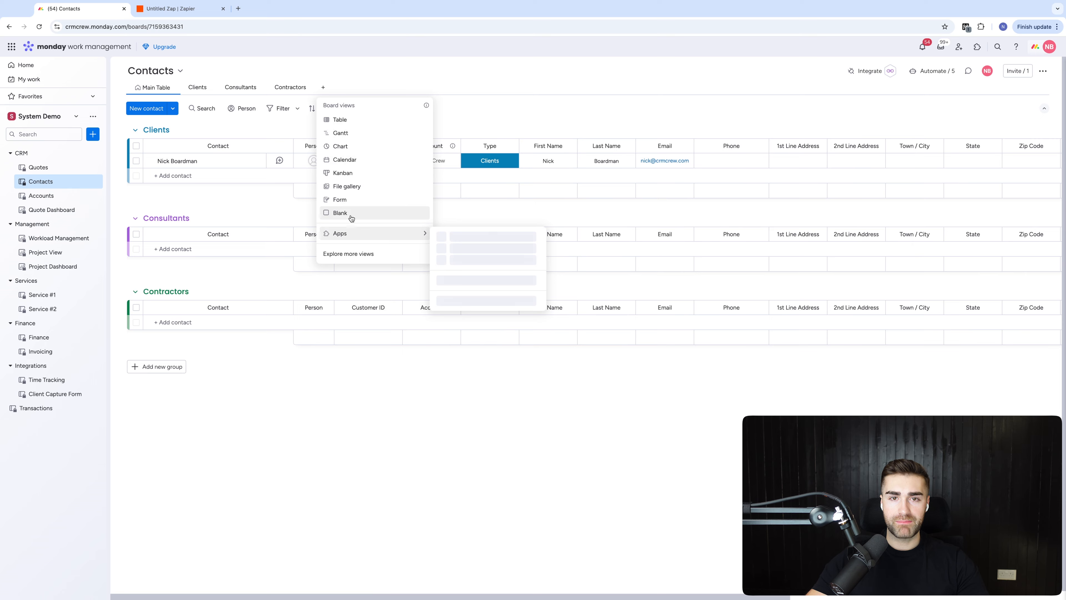
- Add a Blank dashboard view to Contacts holding a Numbers widget
click(431, 48)
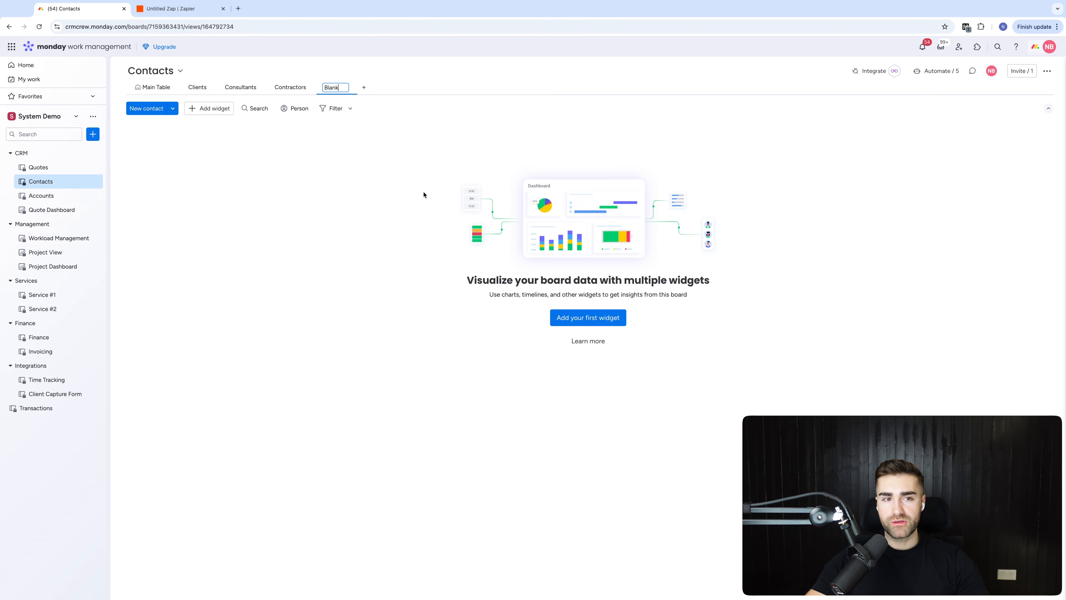
click(195, 116)
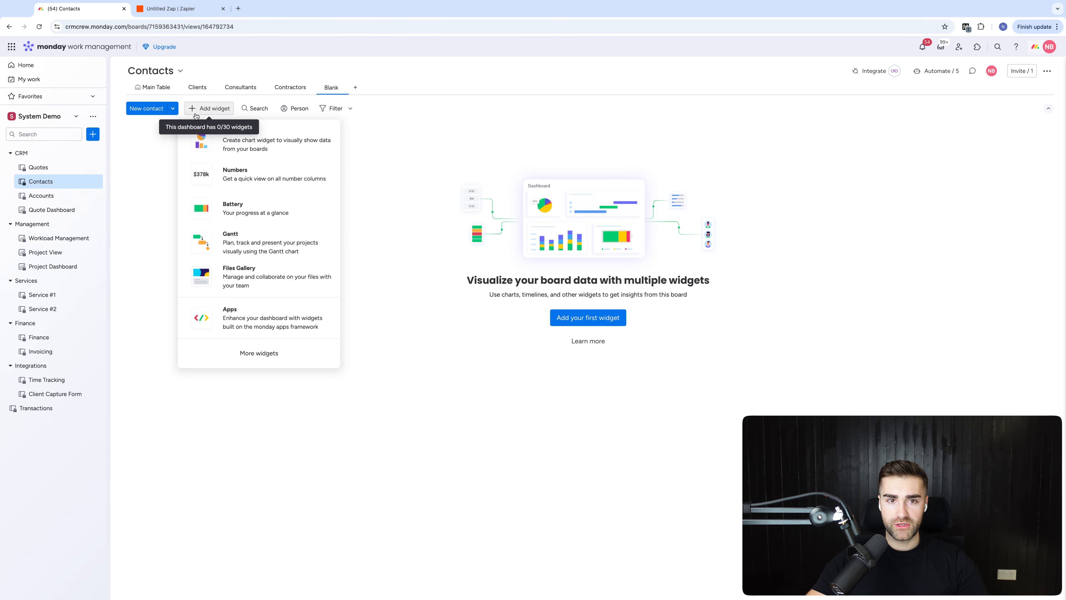
click(256, 173)
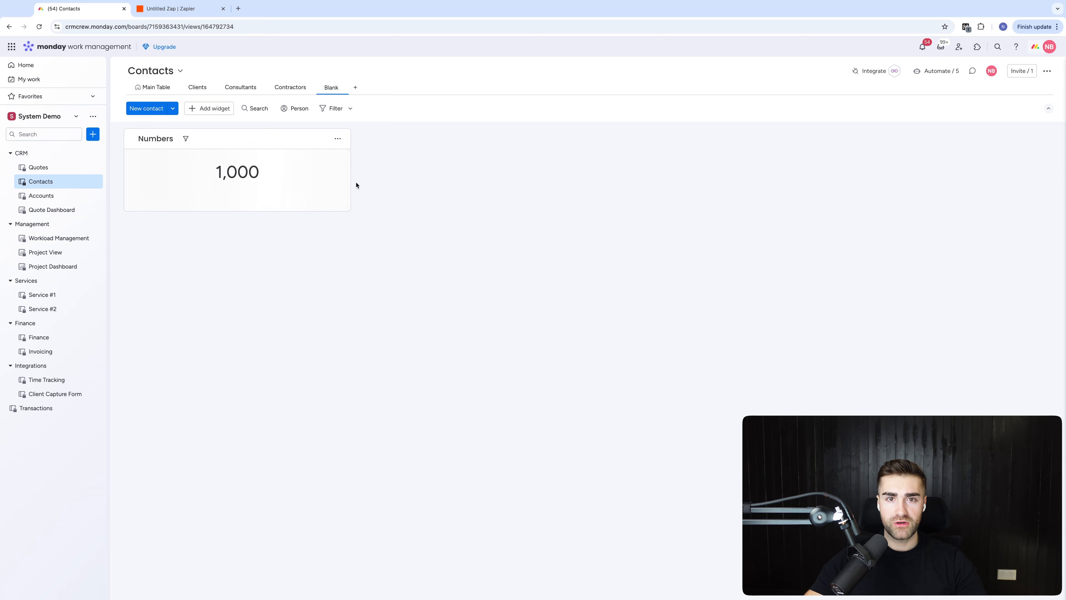
- Toggle the Contact Value columns in the widget settings, leave both excluded, and return to Main Table
click(337, 138)
click(356, 170)
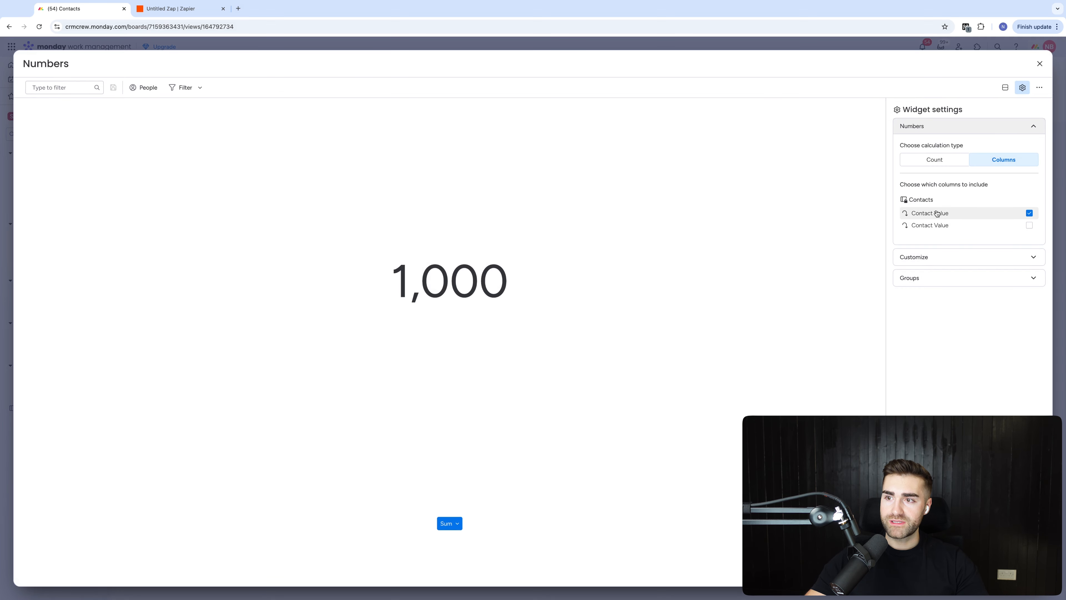
click(933, 226)
click(932, 225)
click(930, 225)
click(930, 225)
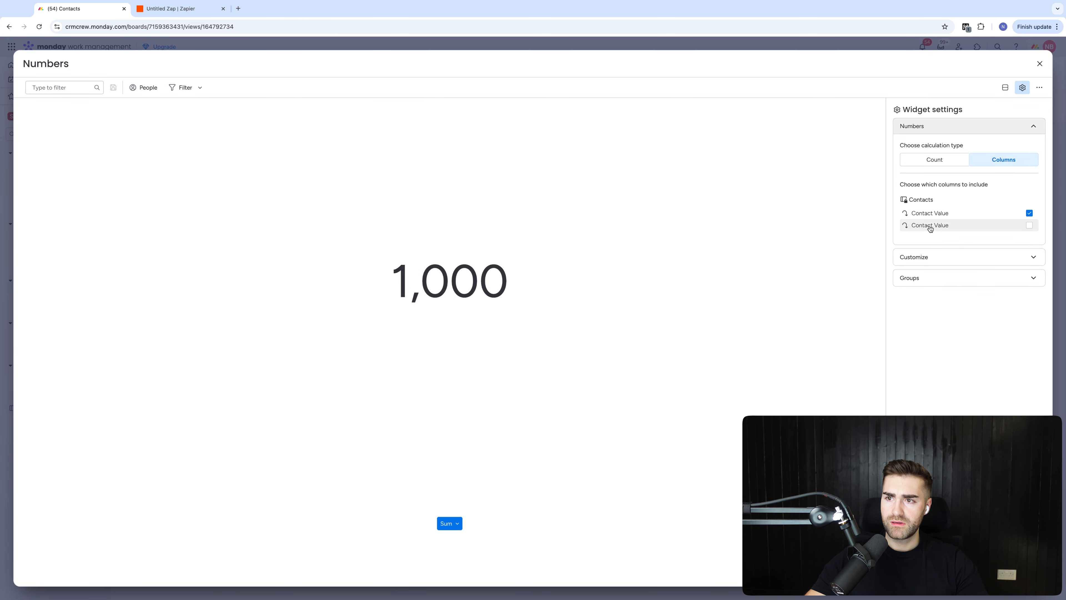
click(931, 213)
click(1040, 64)
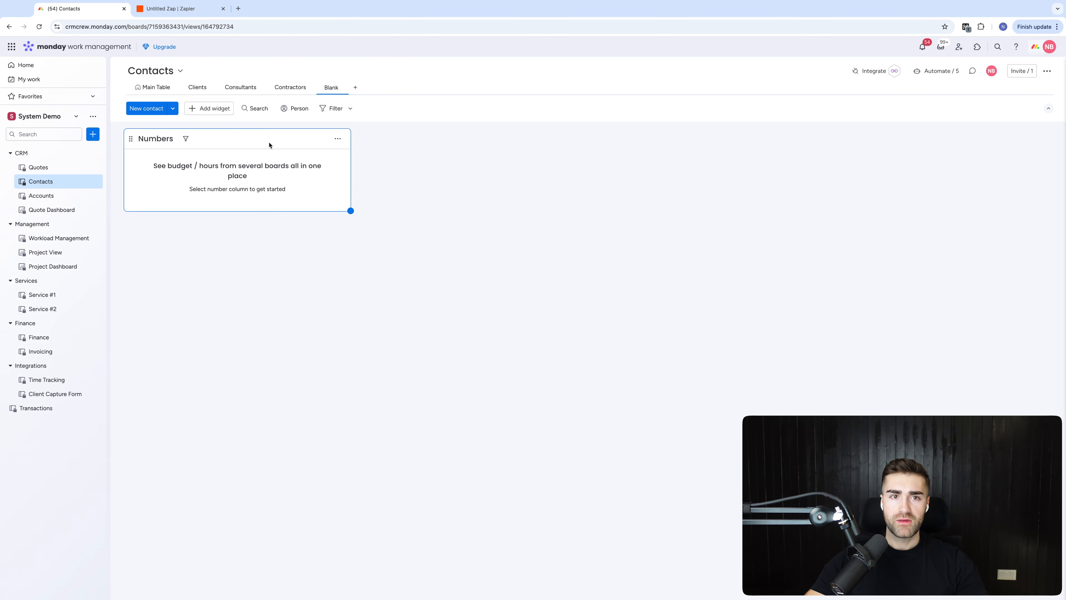
click(157, 90)
- Delete the extra £1,000 Contact Value column, then open the Blank dashboard view
scroll(588, 176, right, 2)
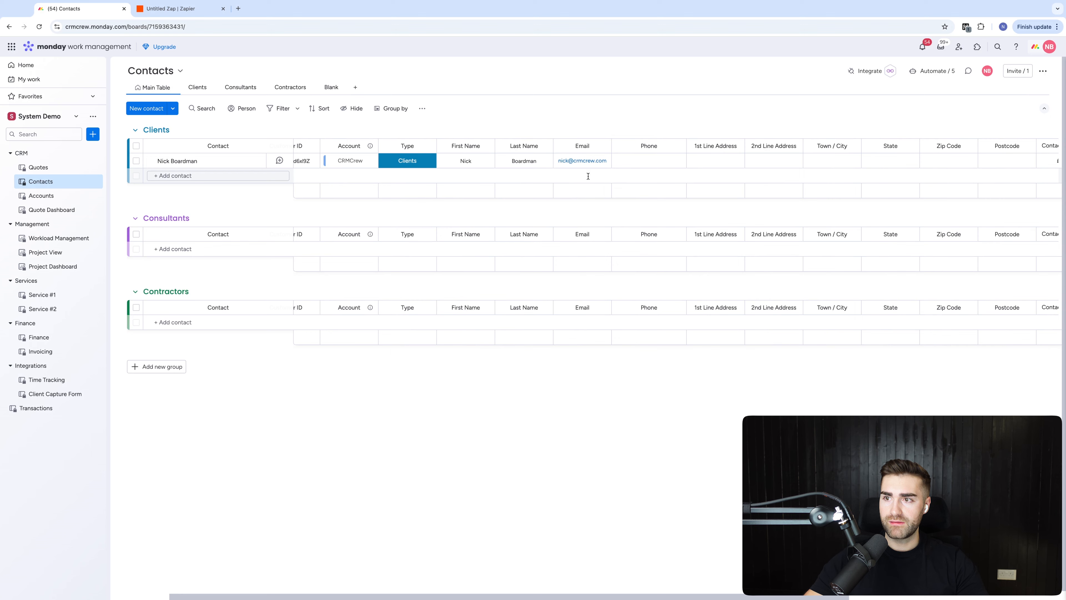
scroll(588, 176, right, 5)
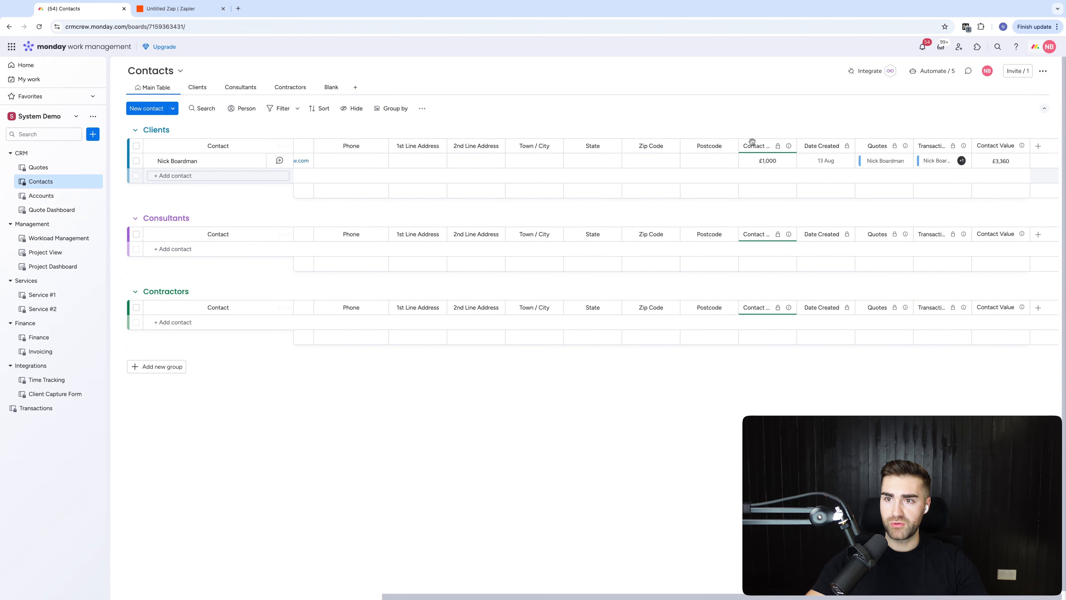
click(791, 145)
click(823, 312)
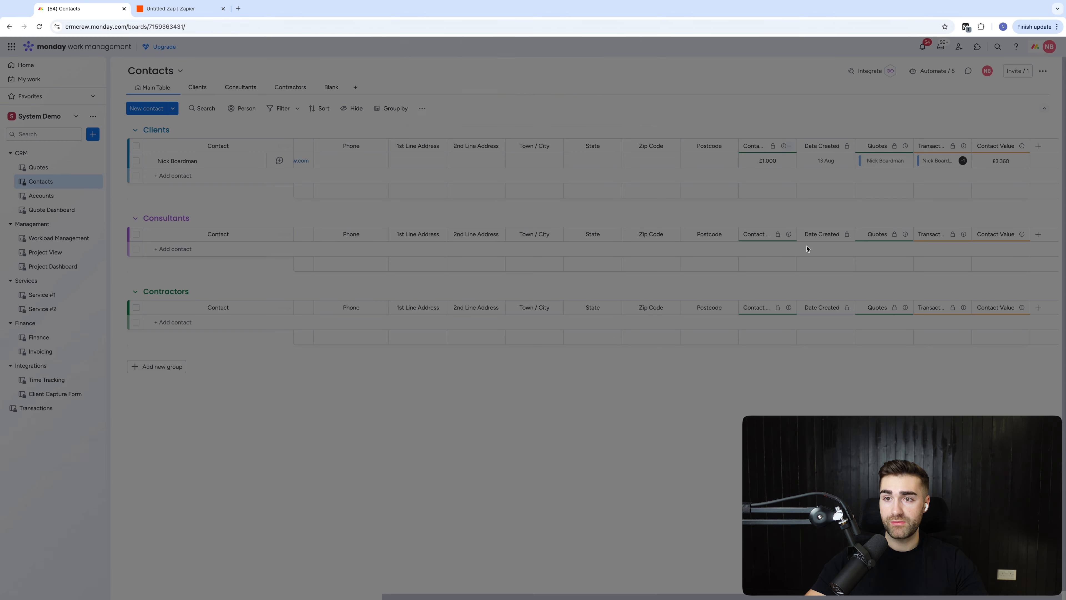
click(633, 101)
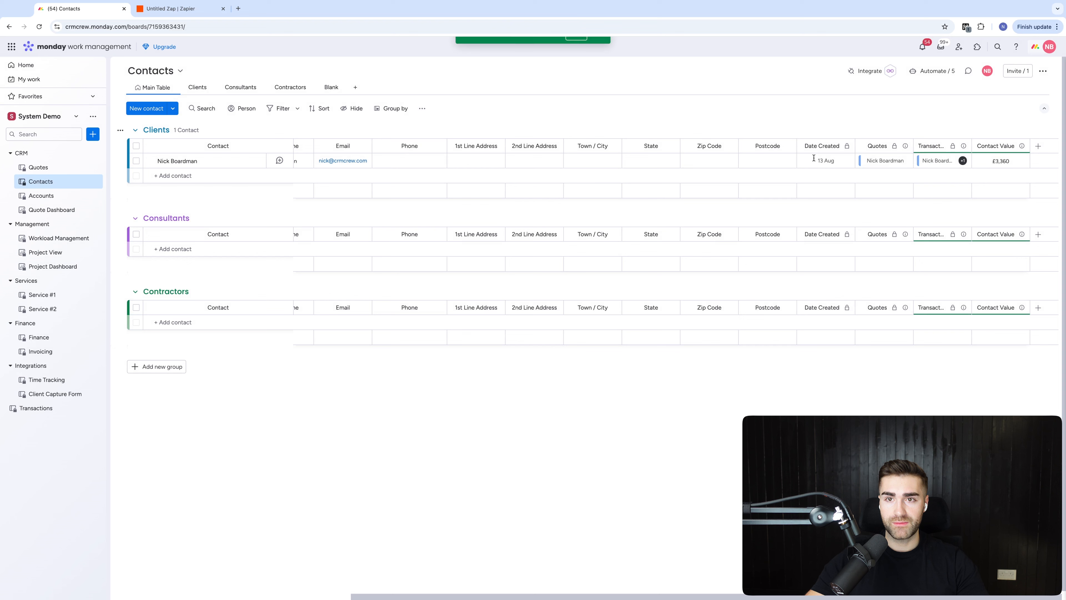
click(600, 53)
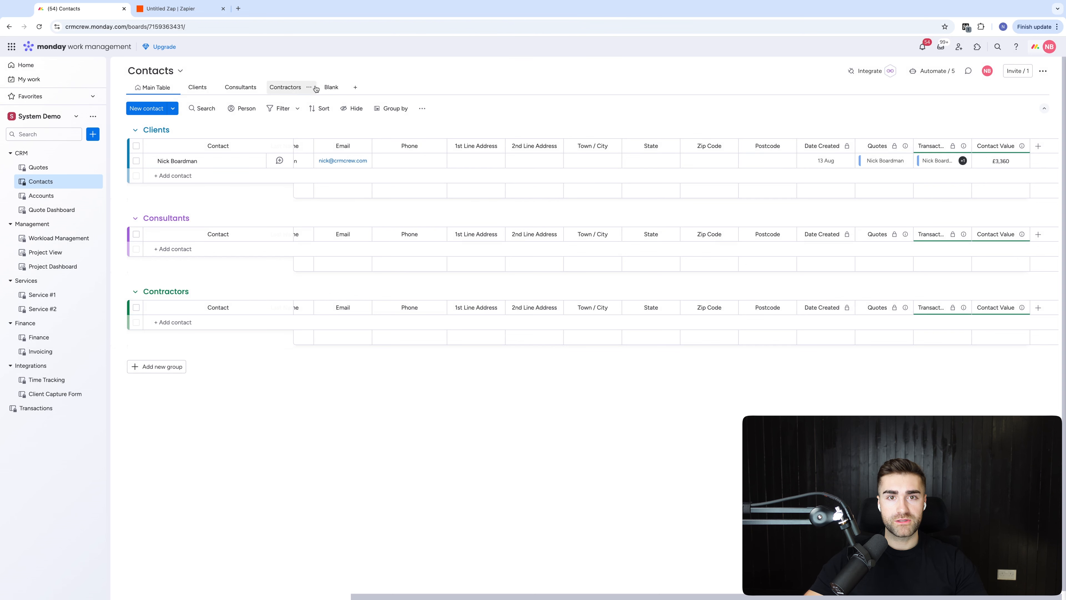
click(332, 87)
- Make the Numbers widget count Contact Value, shown in £ with 2 manual decimals
click(337, 138)
click(369, 172)
click(940, 213)
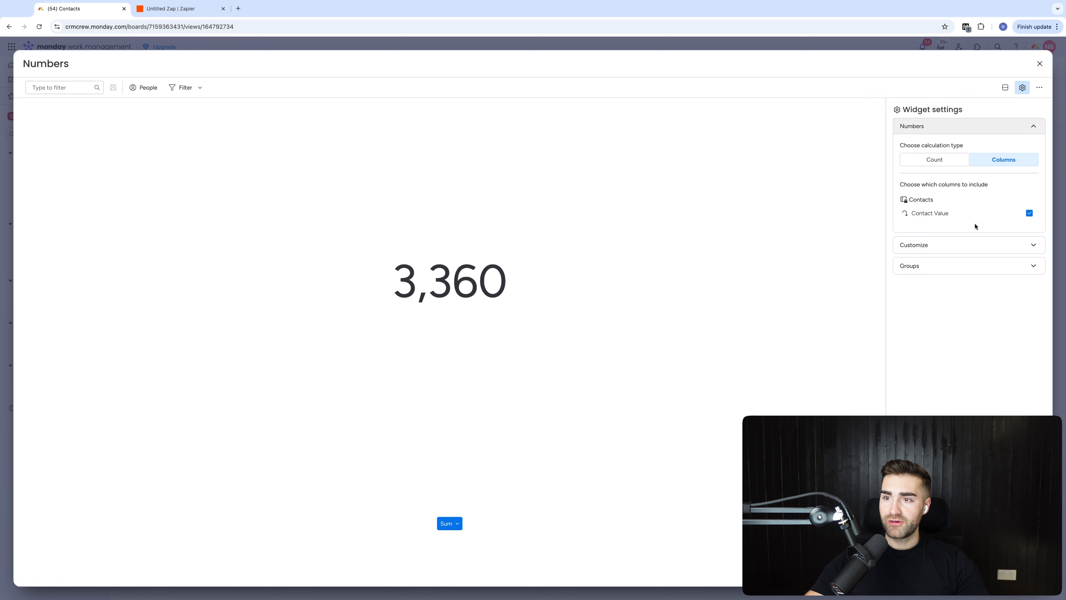
click(922, 251)
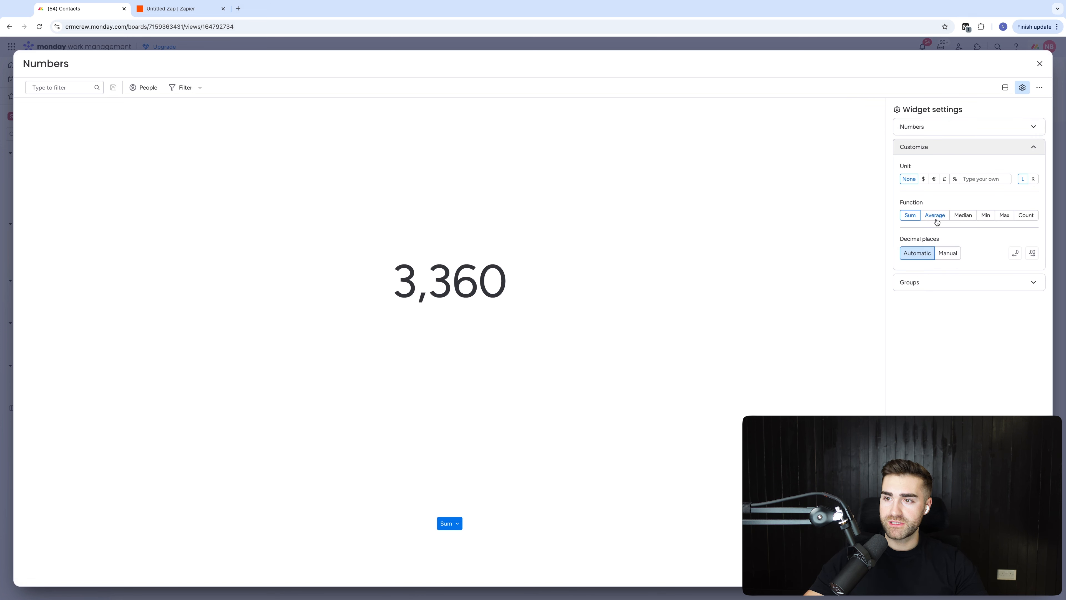
click(943, 180)
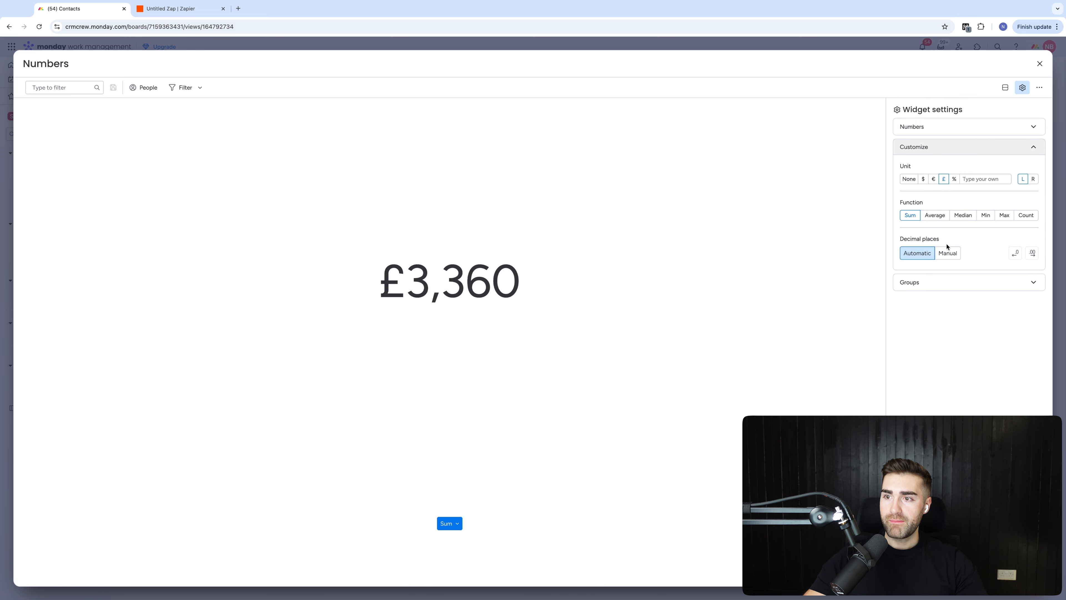
click(947, 252)
click(1016, 254)
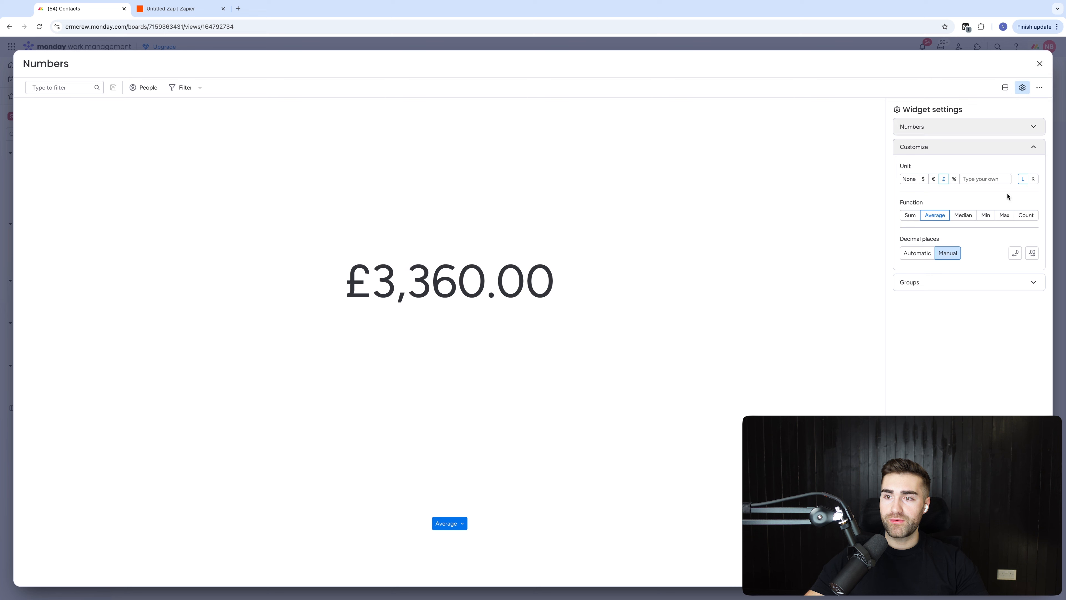
- Review the included groups, close the settings and title the widget 'Average Customer Lifetime Value'
click(942, 282)
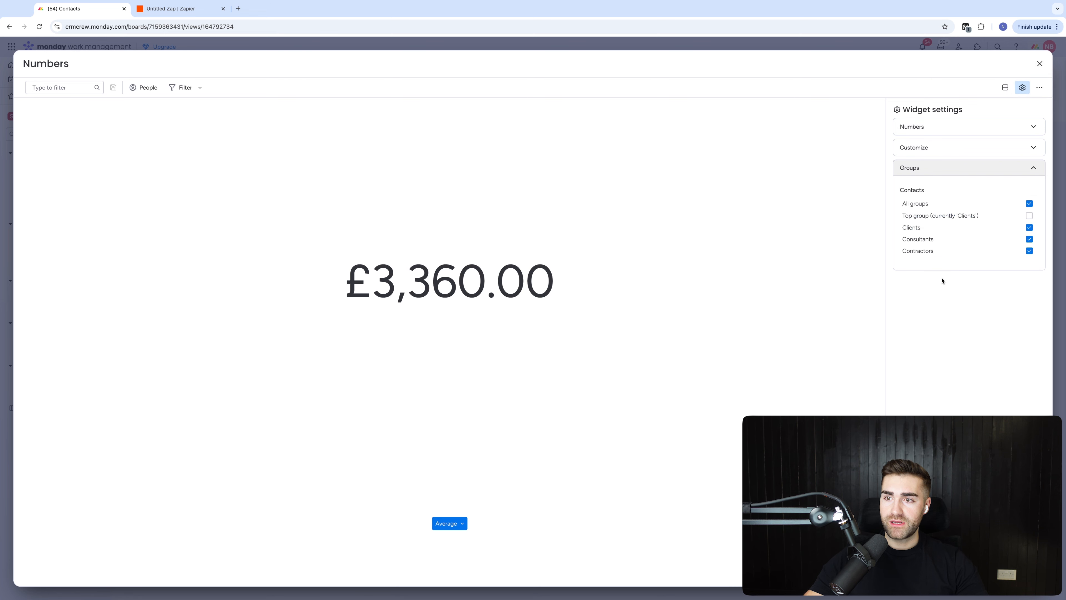
click(1040, 62)
click(152, 138)
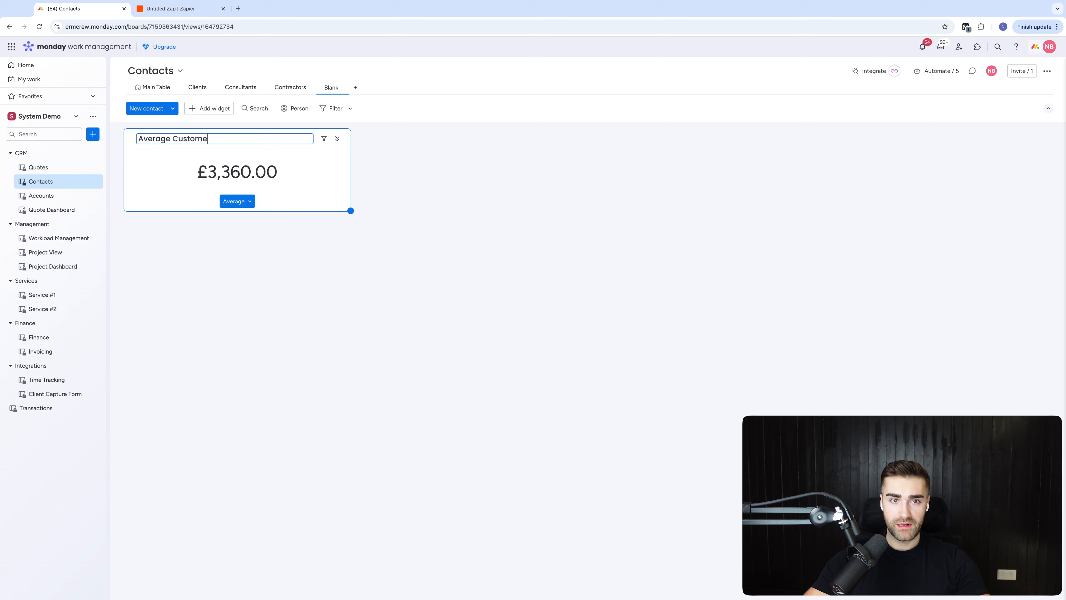
key(Return)
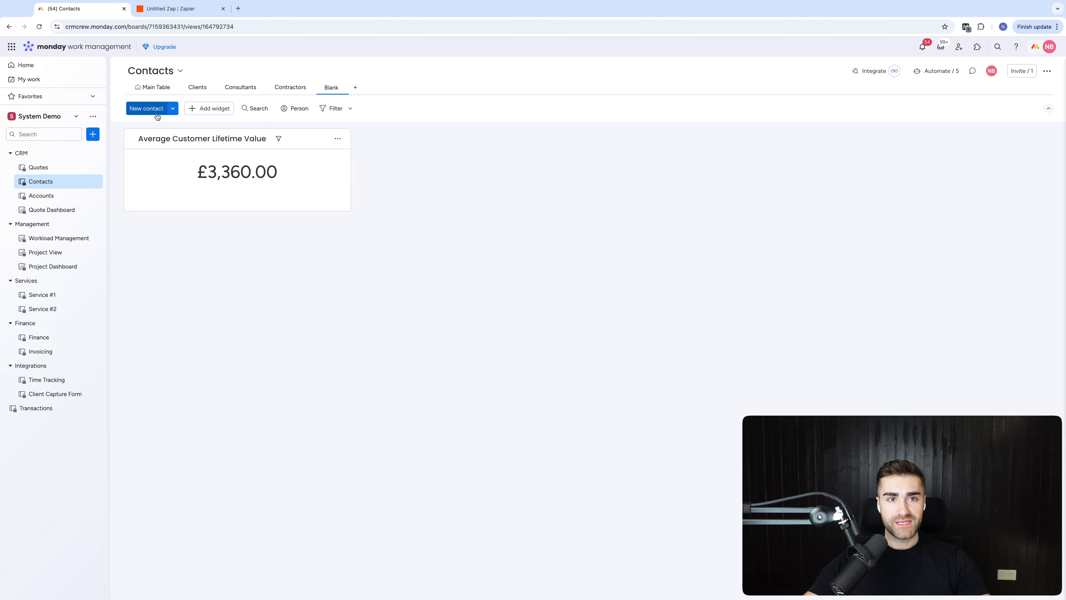
- Add a second test contact to the Clients group on the Contacts table
click(155, 86)
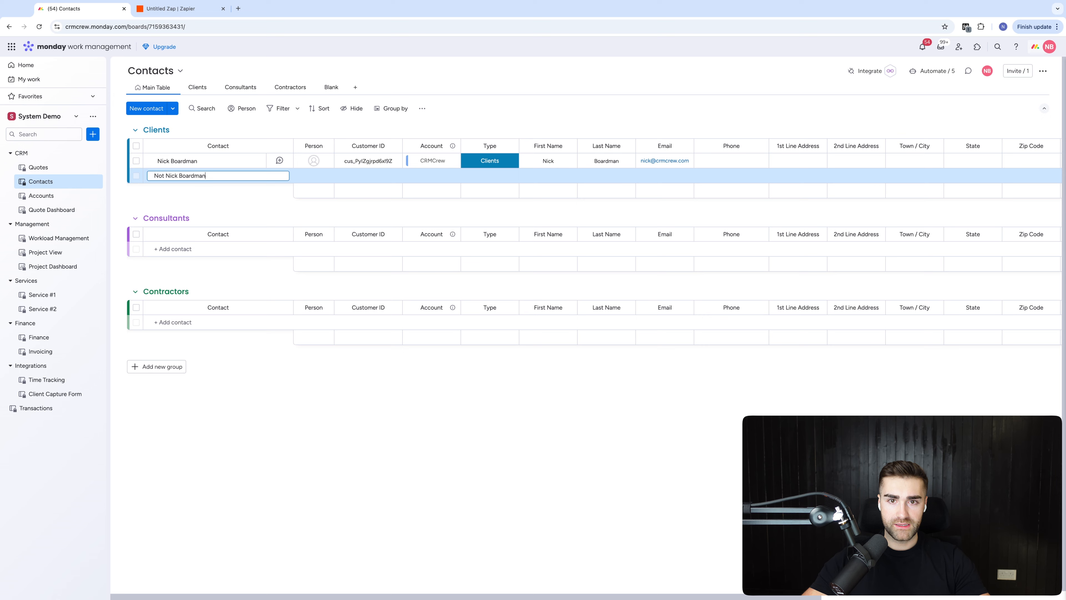
key(Return)
scroll(621, 196, right, 5)
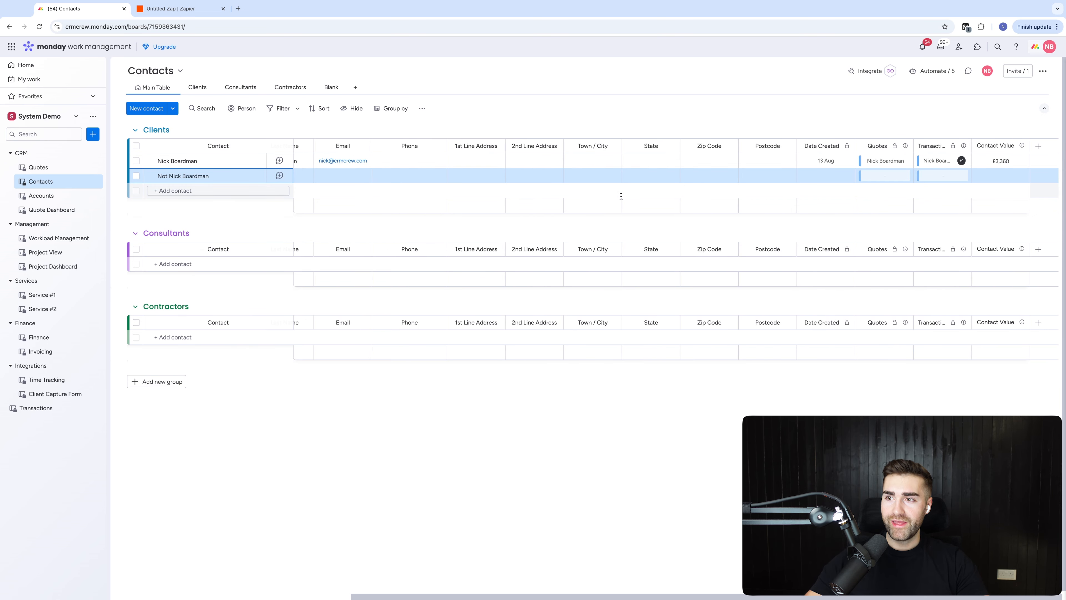
- Log a new transaction named after the test contact, valued 500 and linked to that contact
click(36, 408)
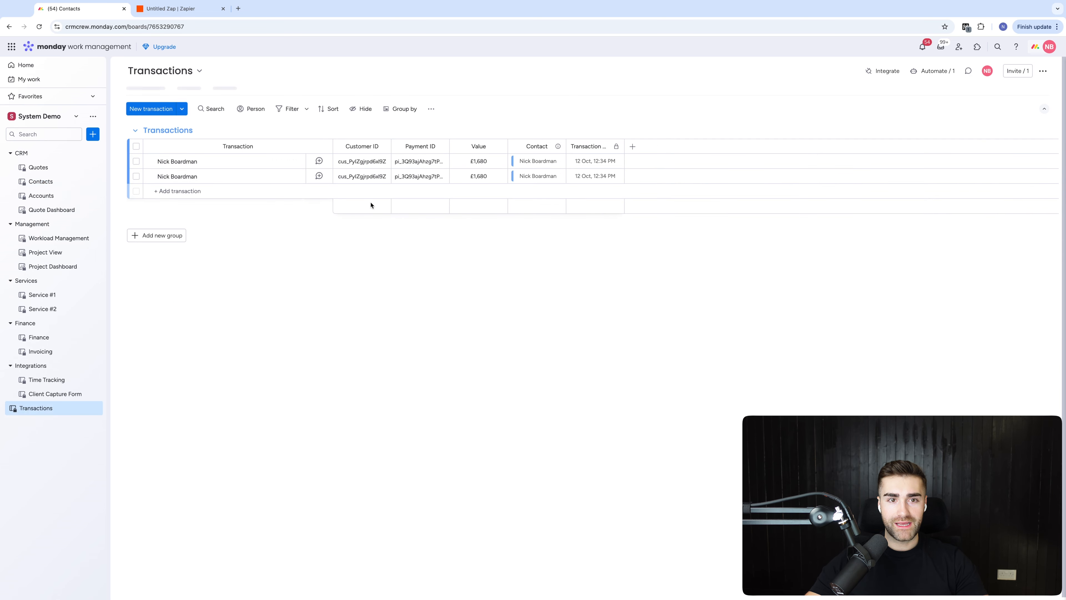
click(216, 191)
text(Not Nick)
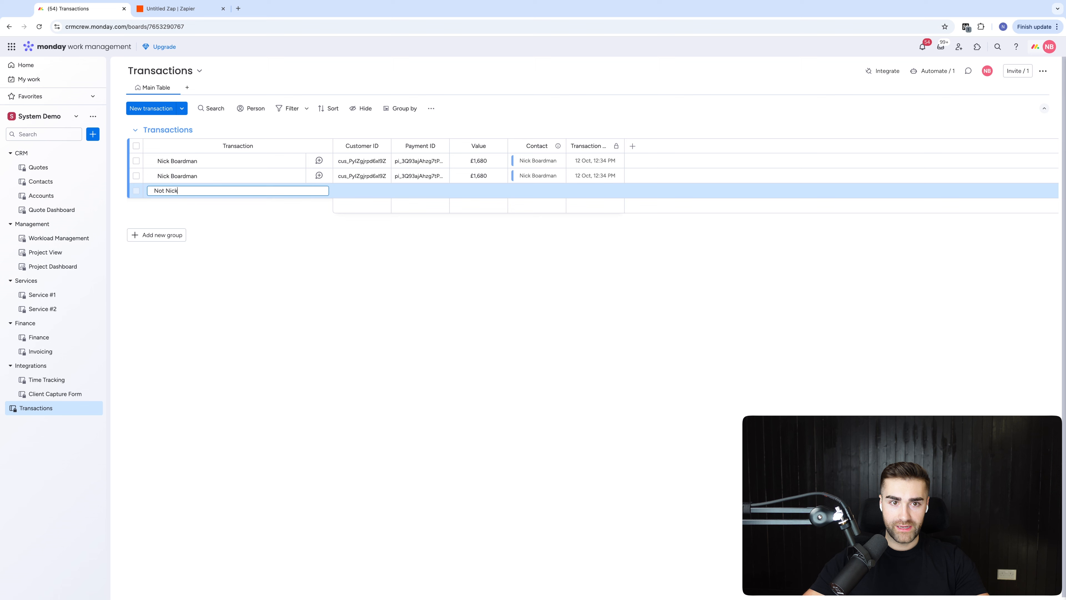
text( Boardman)
key(Return)
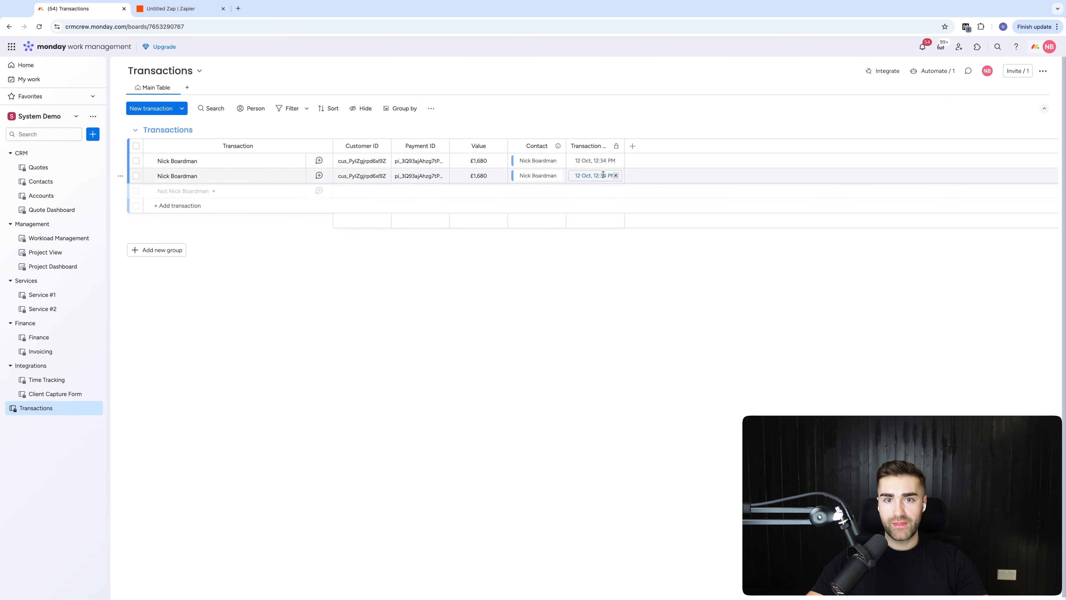
click(495, 192)
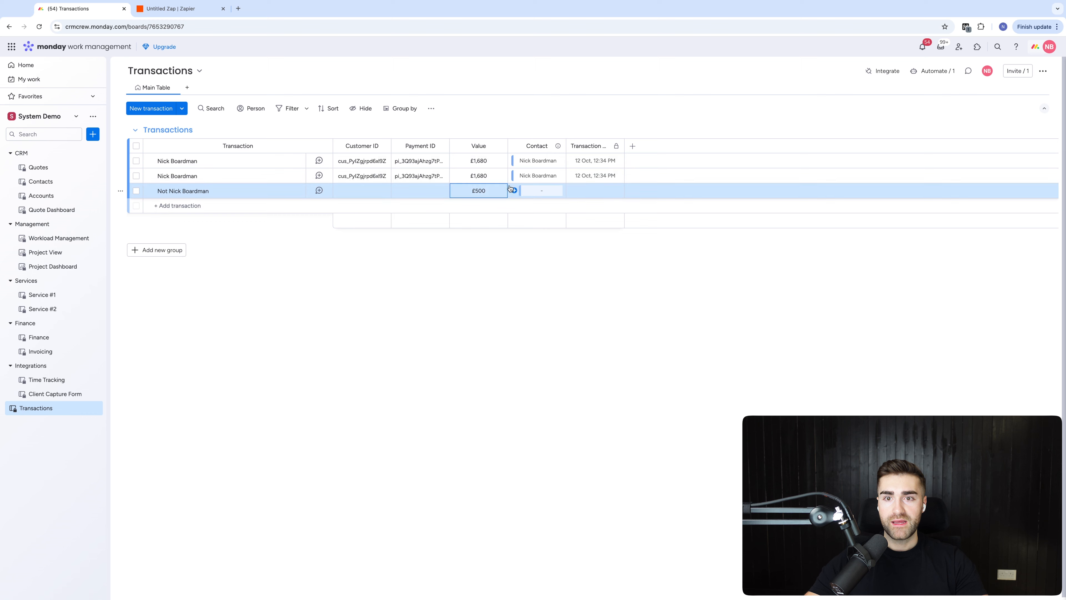
click(514, 192)
click(469, 316)
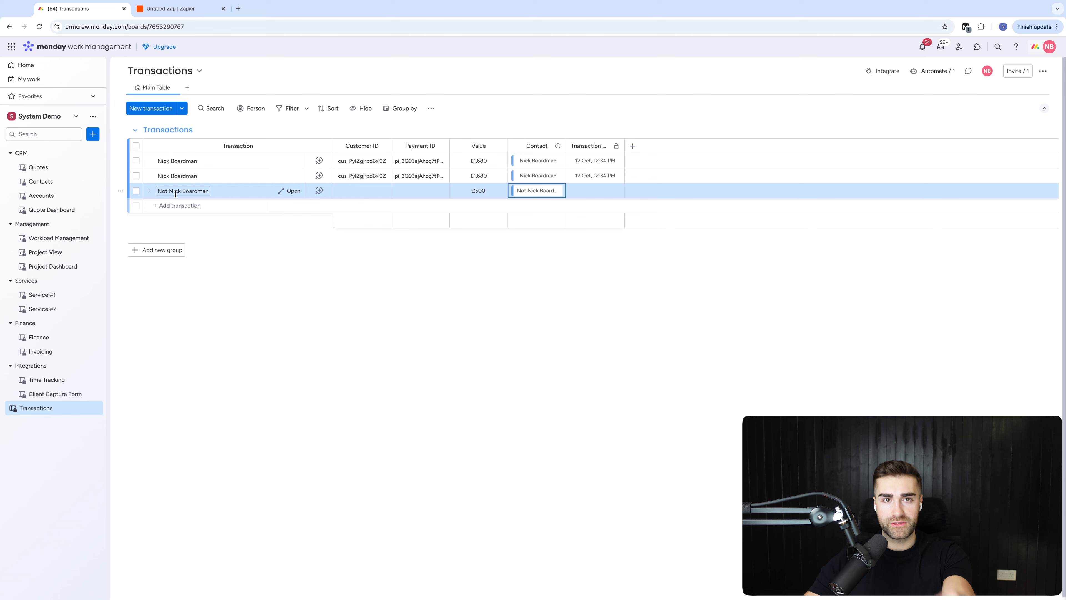
click(55, 182)
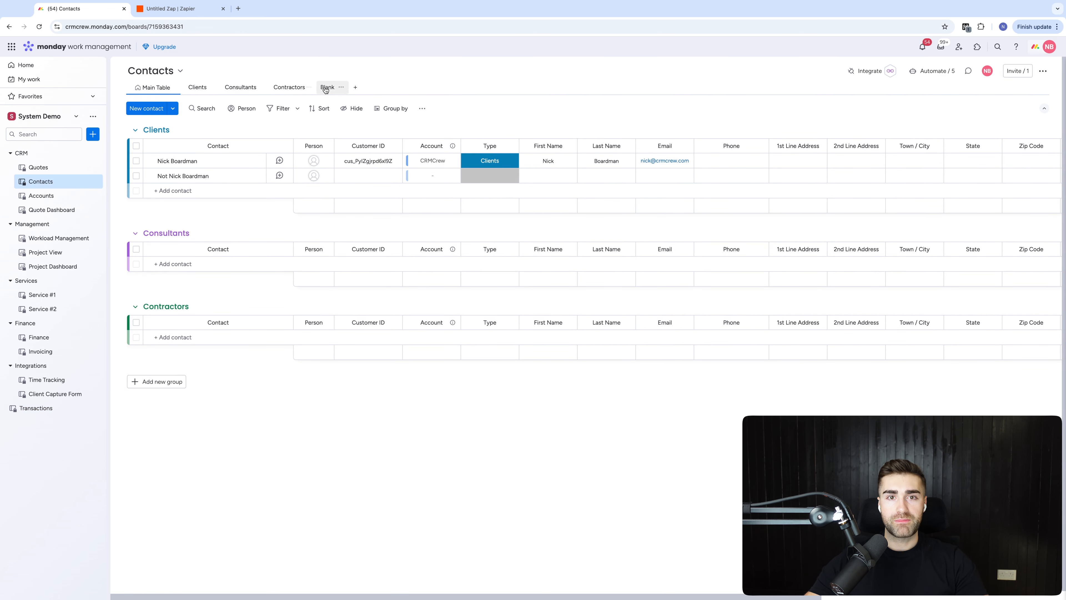
scroll(793, 174, right, 5)
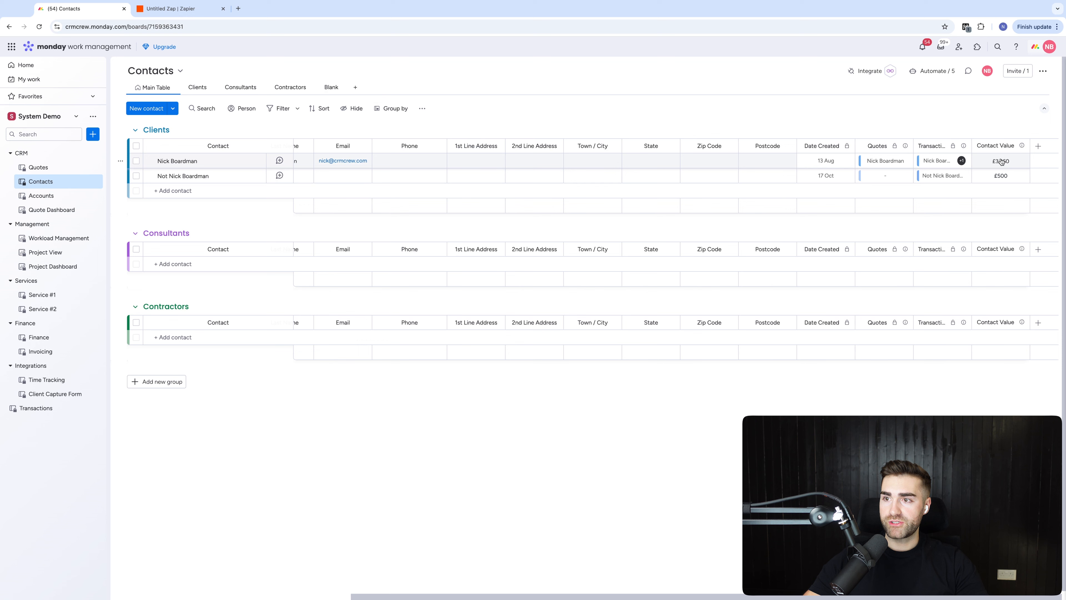
click(323, 88)
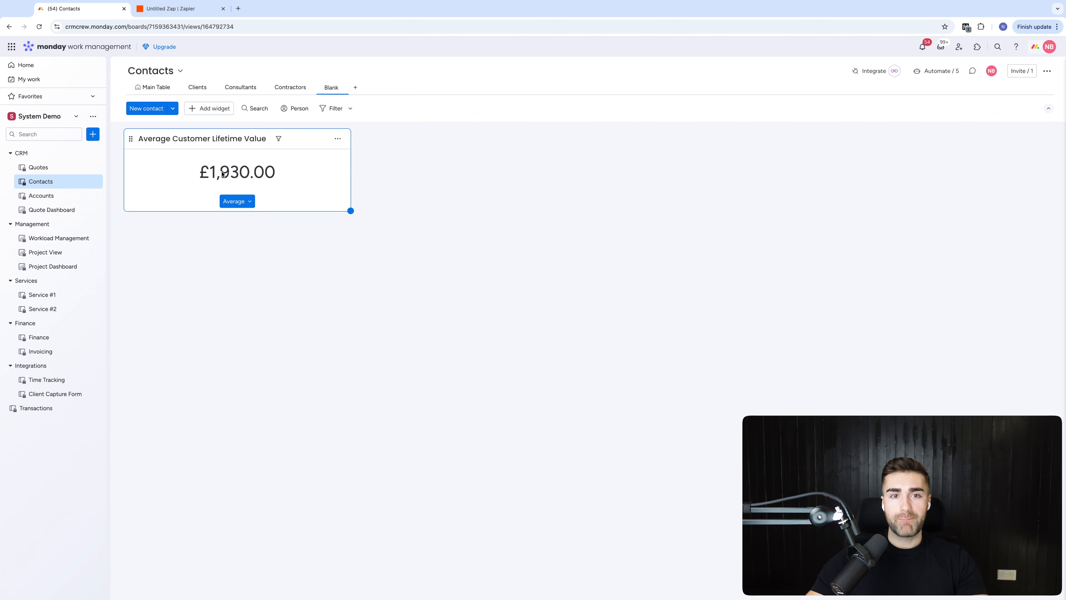
click(153, 87)
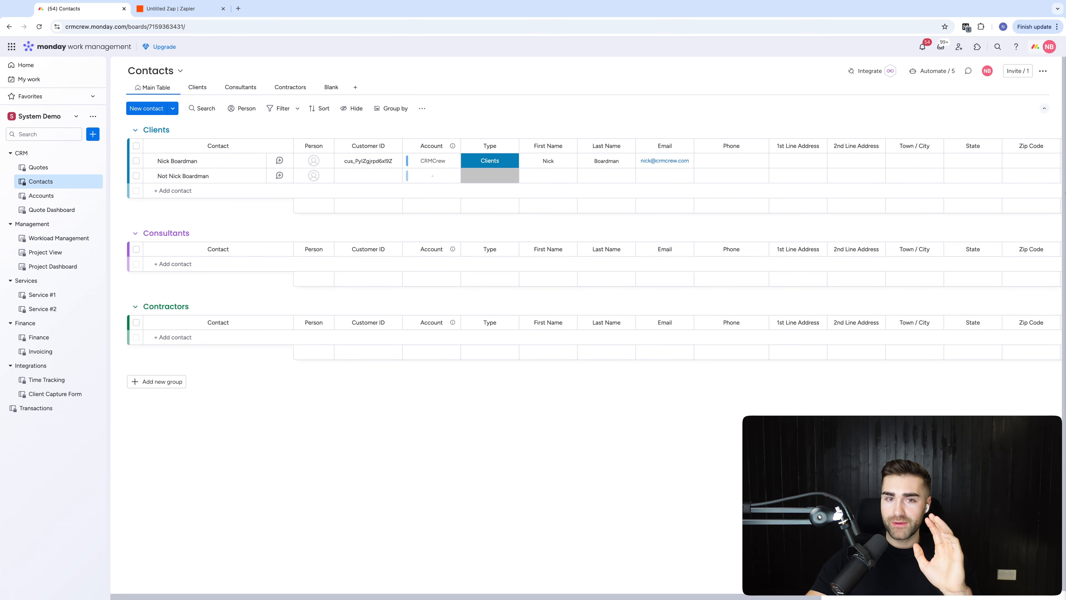
- Change the test transaction's Value to 6000 on the Transactions board
click(36, 408)
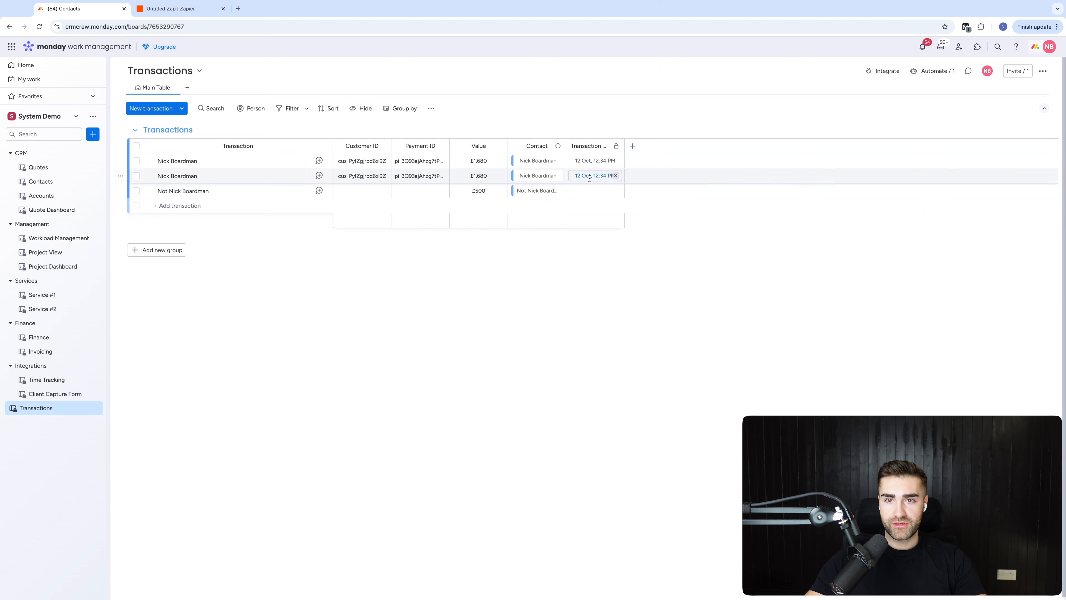
click(471, 192)
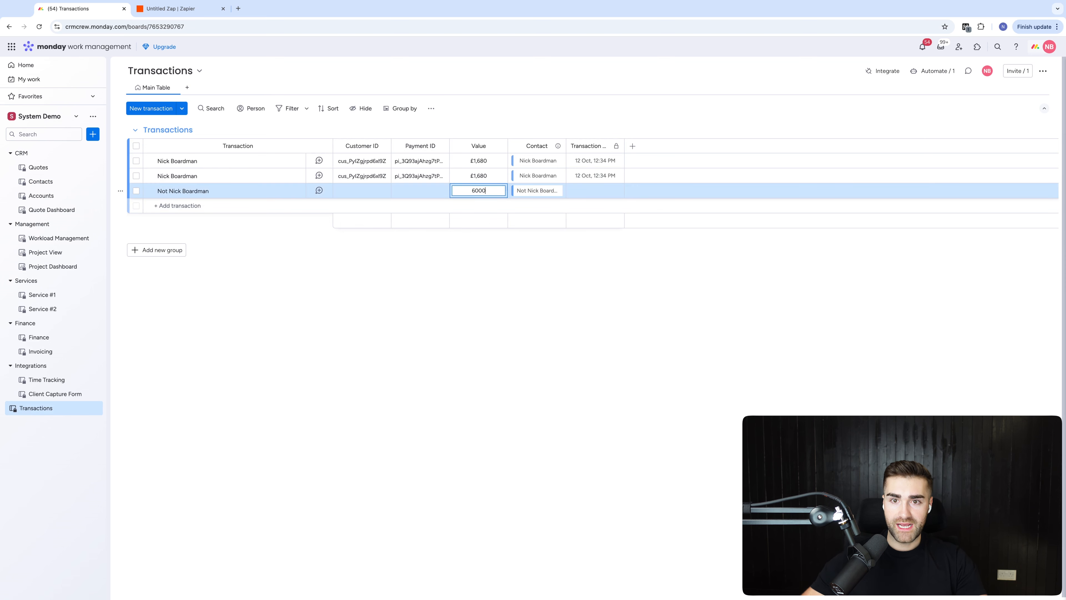
click(46, 183)
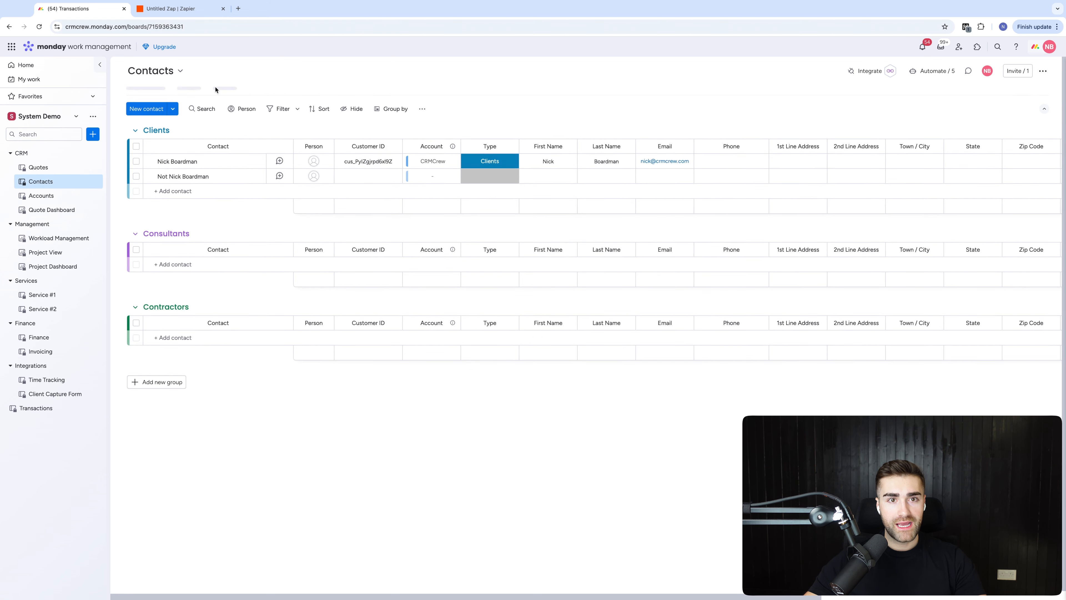
- Check the lifetime value widget, then reload the Contacts table to refresh values
click(331, 87)
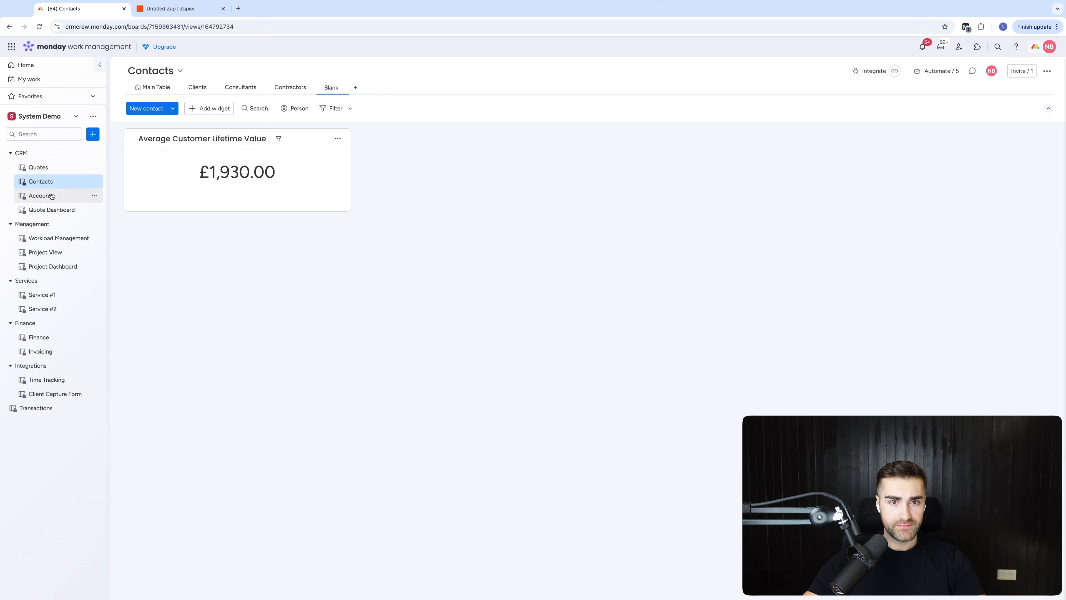
click(147, 88)
scroll(522, 229, right, 8)
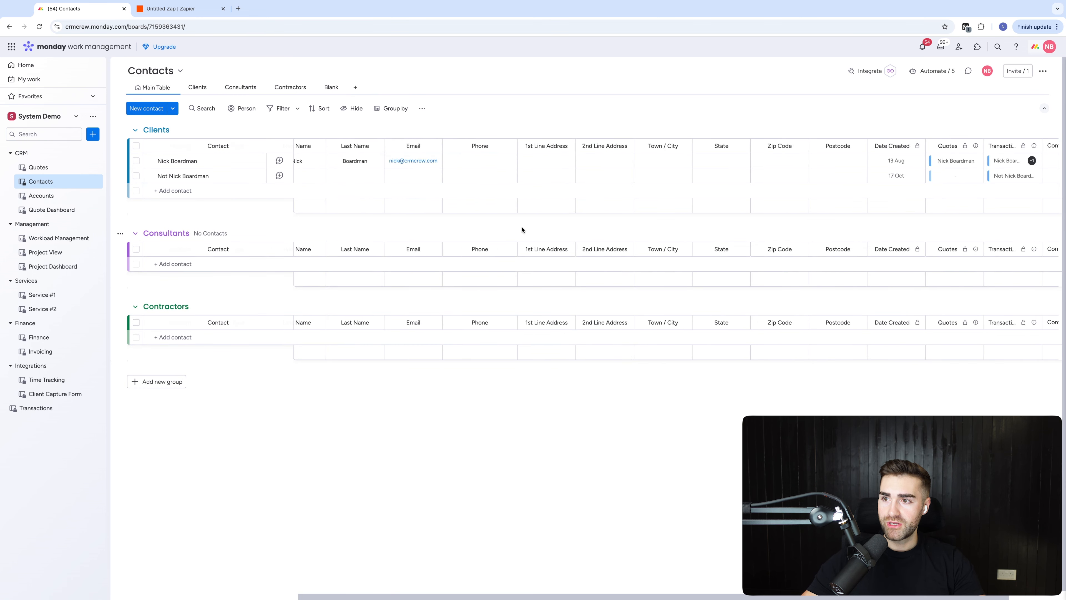
key(super+r)
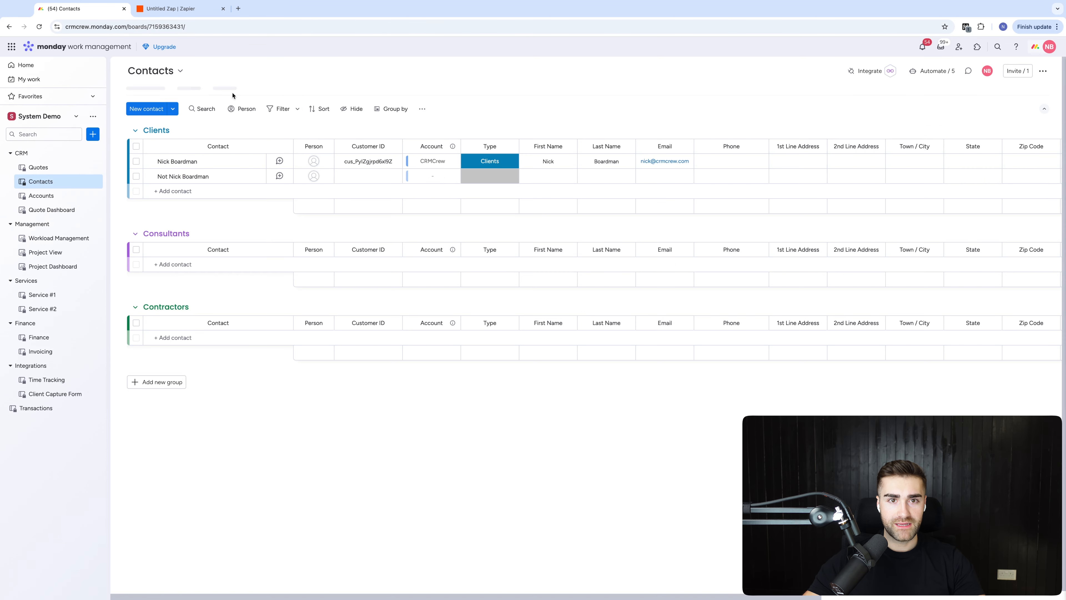
- View the dashboard's Average Customer Lifetime Value, now updated to £4,680.00
click(327, 87)
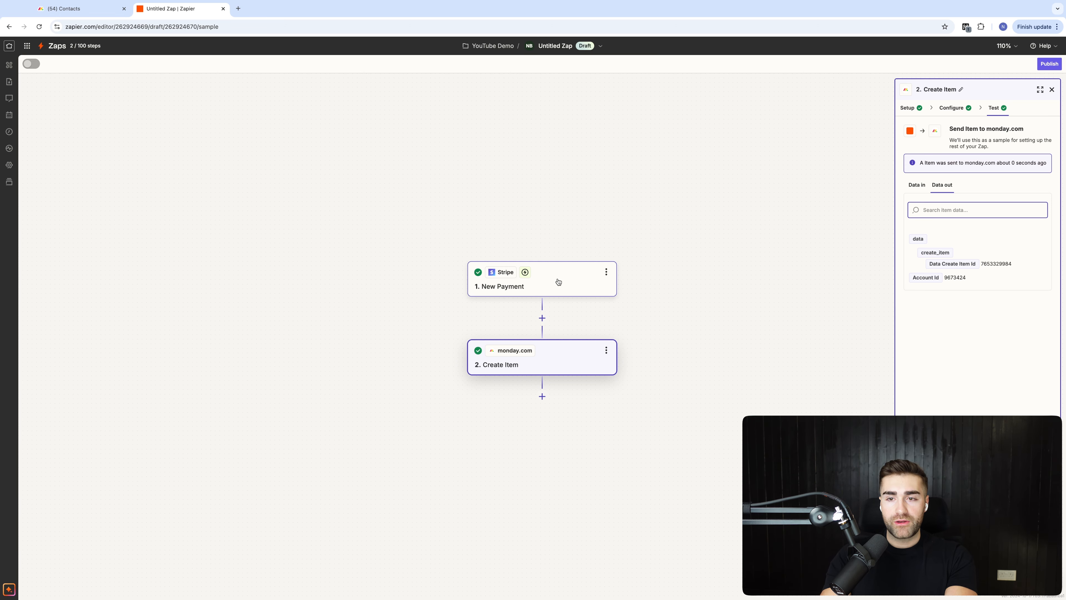
click(67, 8)
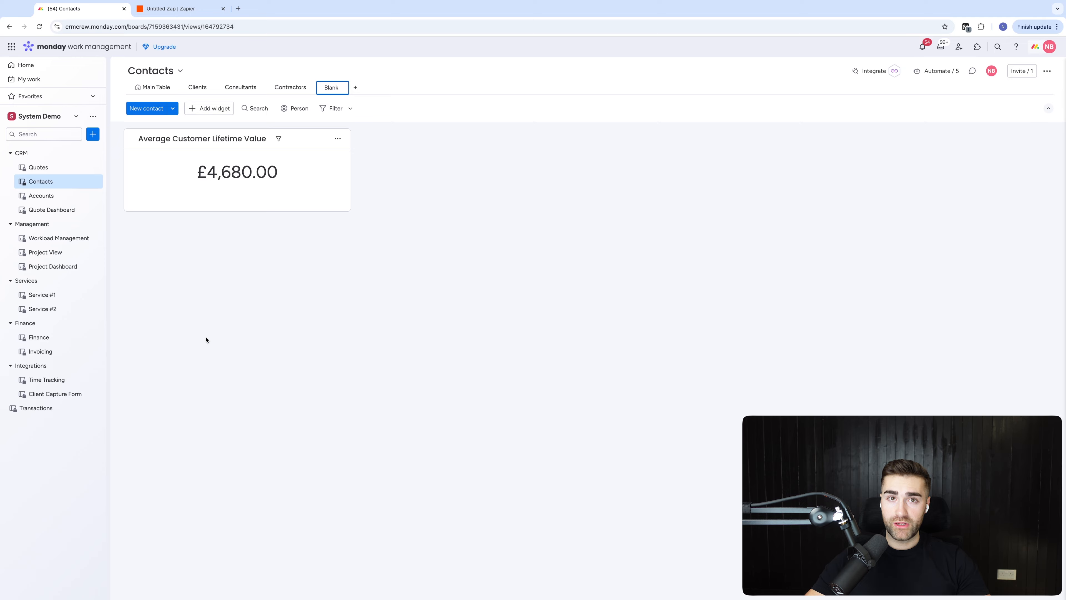